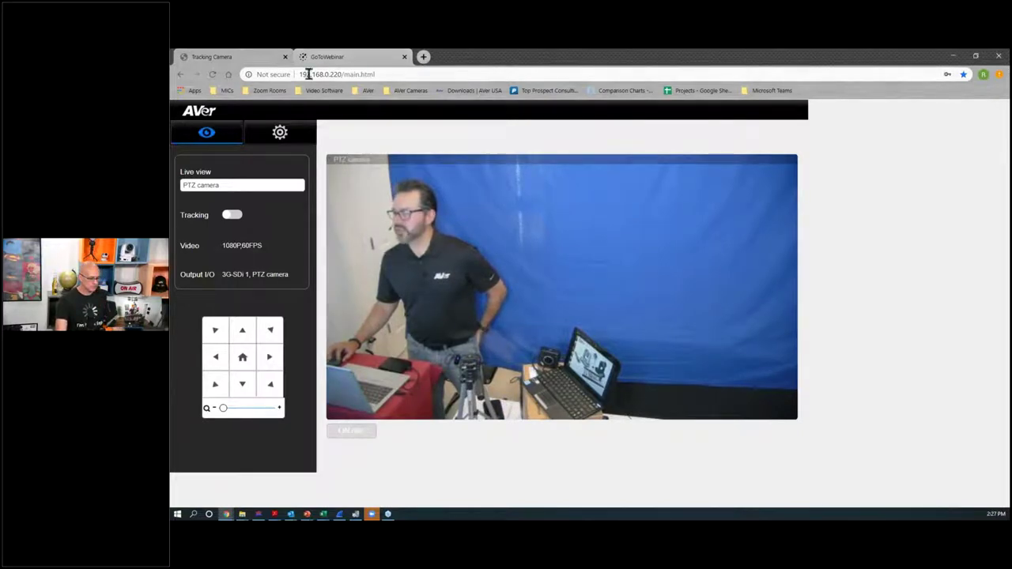
Step: Go from the camera settings gear to the Preset setting page
left_click(280, 132)
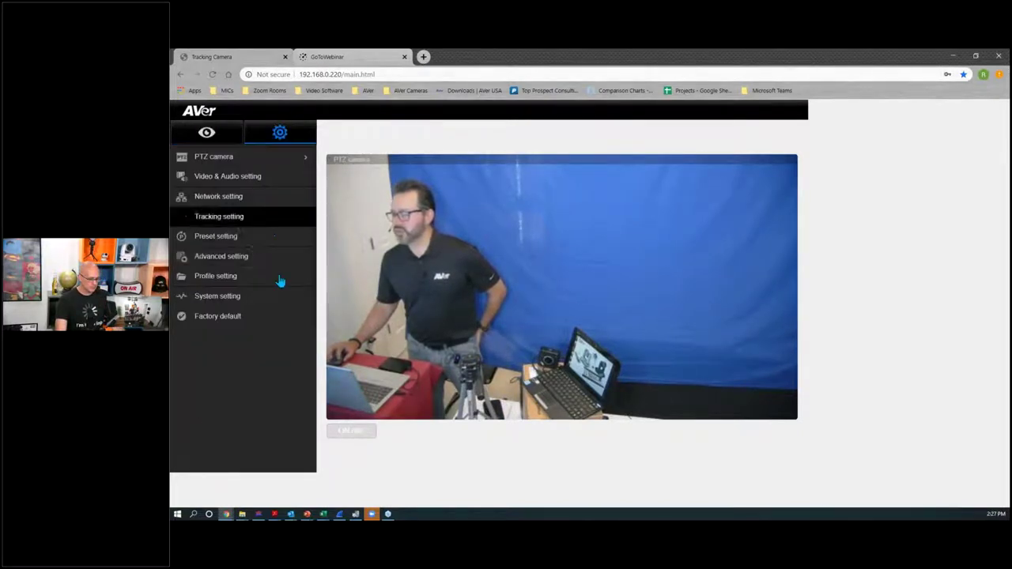
left_click(208, 237)
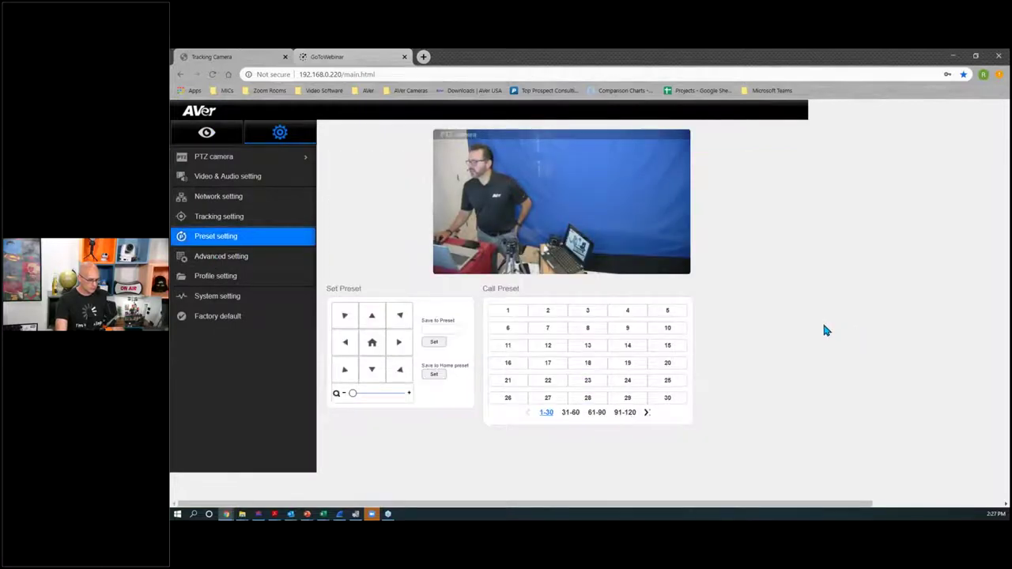
Step: Pan left, zoom in and tilt up to frame the presenter closely
left_click(345, 340)
left_click(410, 395)
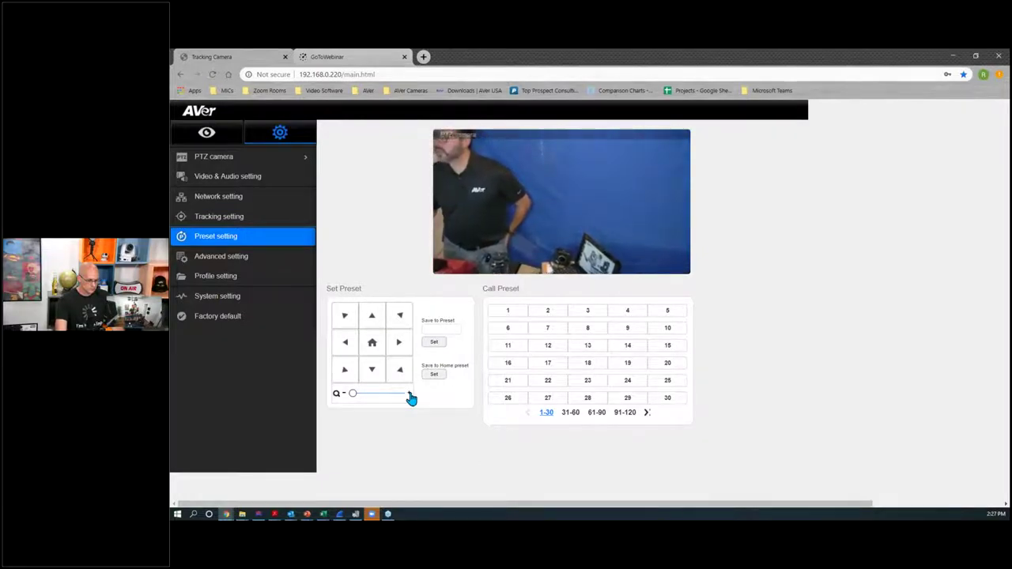
left_click(347, 347)
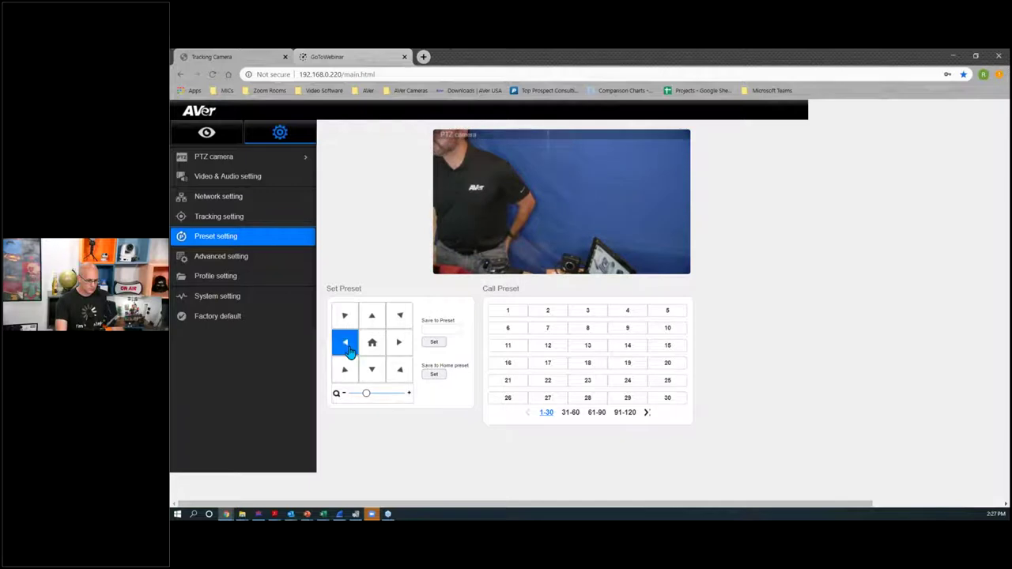
left_click(372, 315)
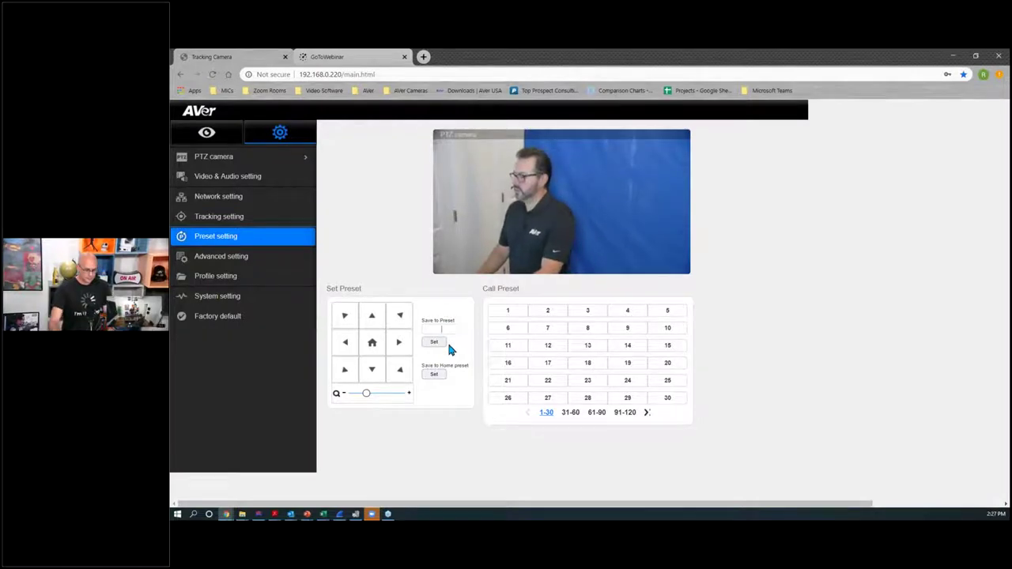
Step: Save this framing as preset 25 and a wider one as preset 24, then recall preset 25
type("25")
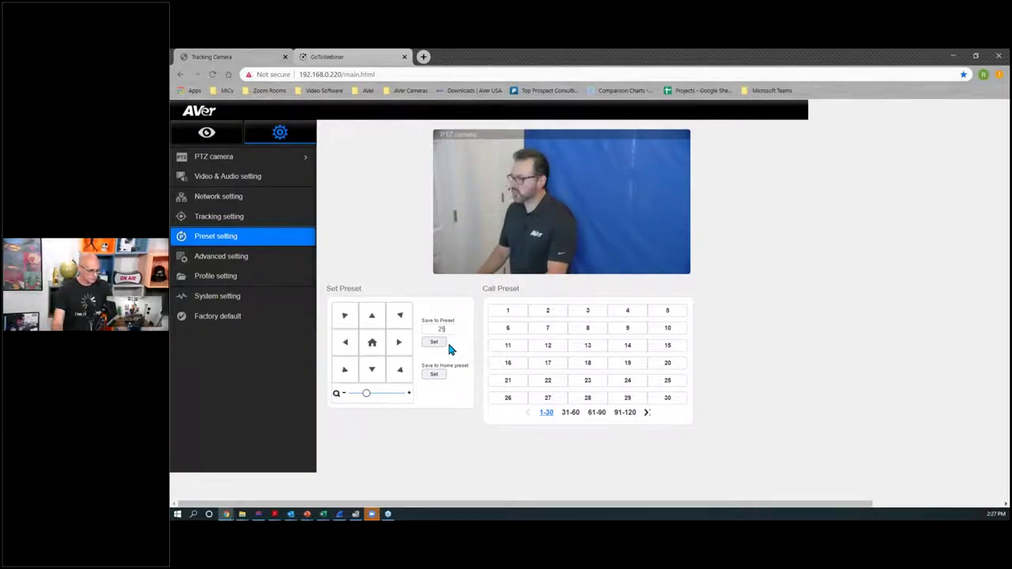
left_click(434, 341)
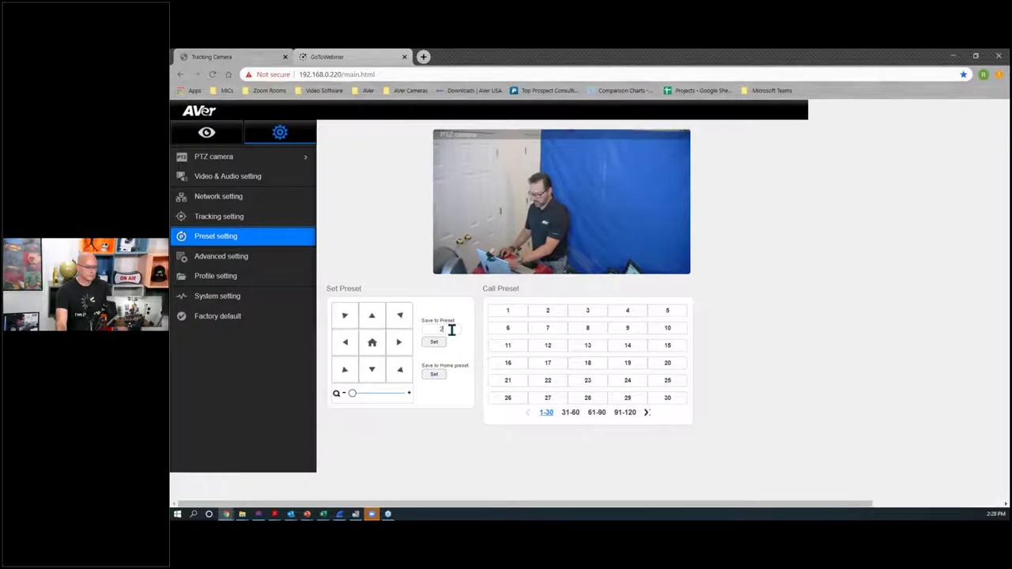
left_click(433, 341)
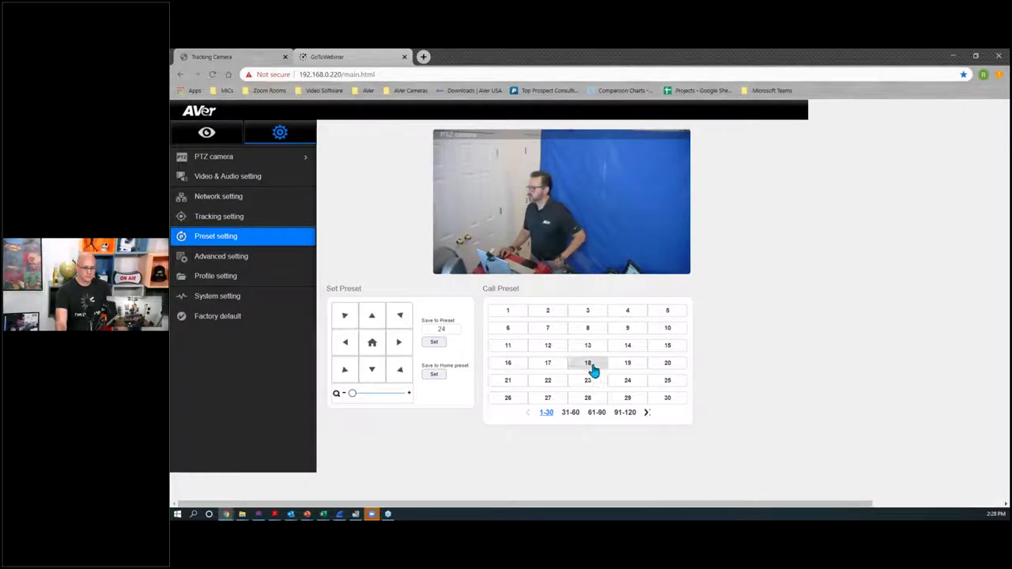
left_click(653, 383)
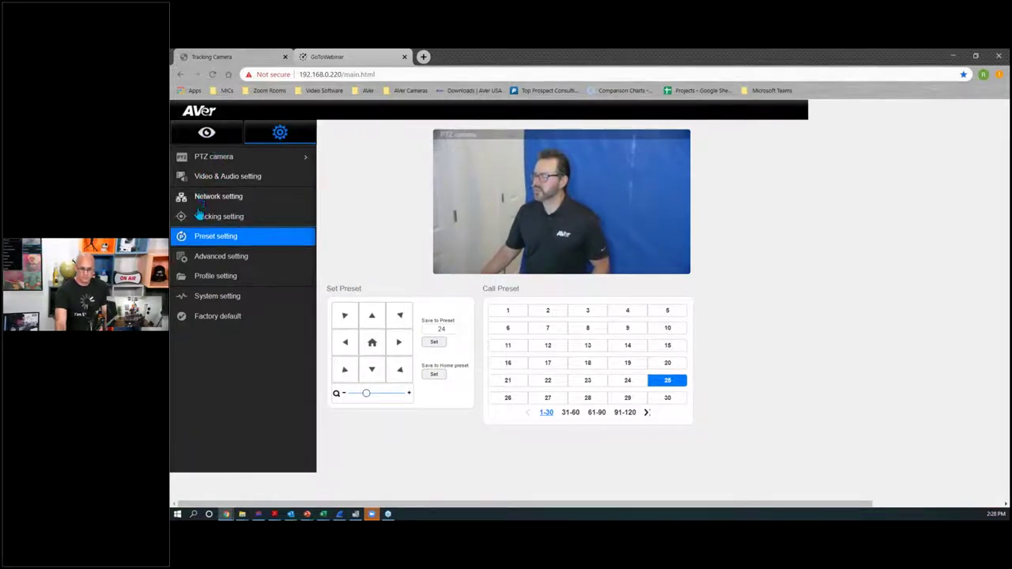
left_click(200, 161)
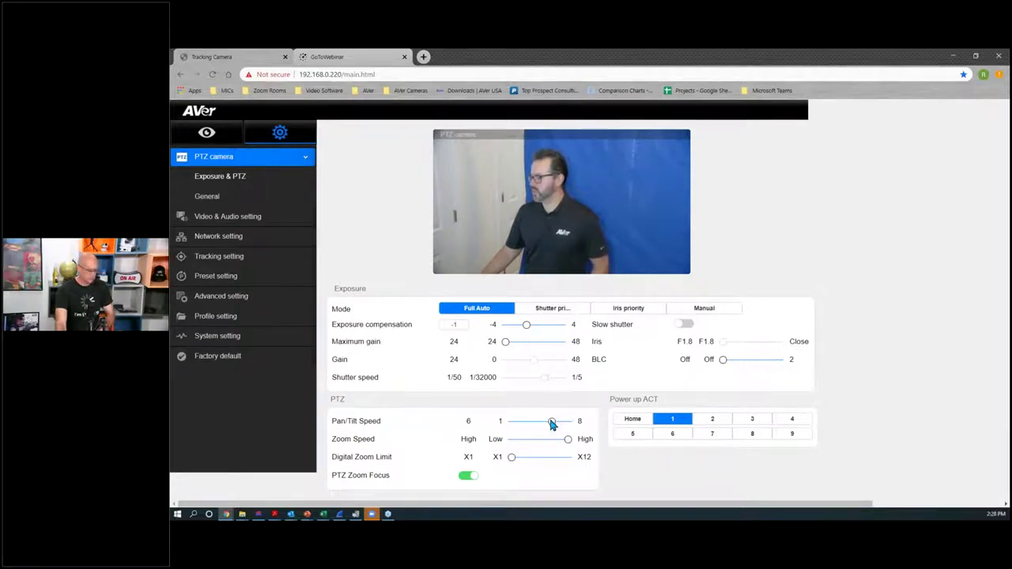
left_click_drag(565, 434, 511, 437)
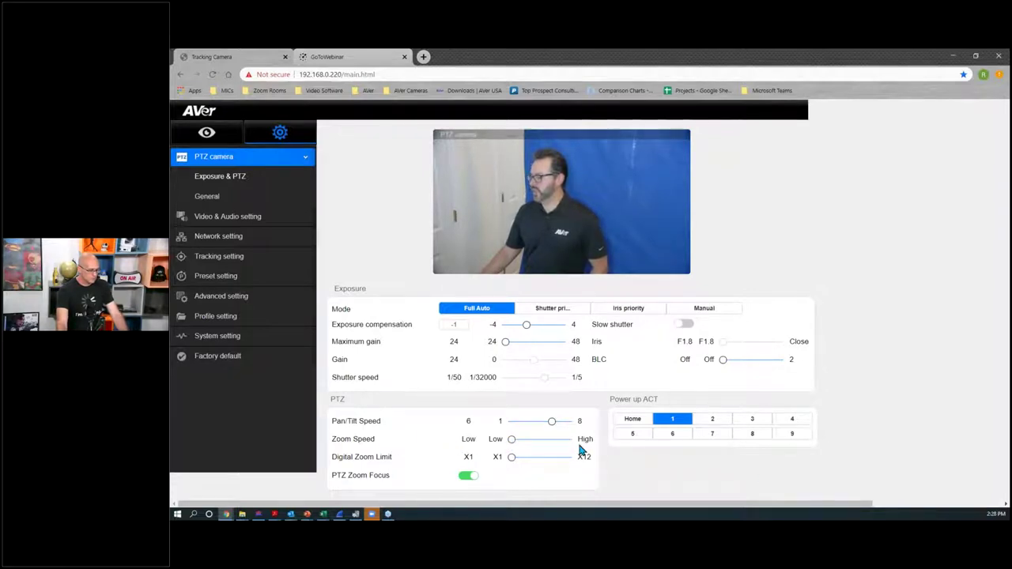
left_click_drag(569, 443, 568, 441)
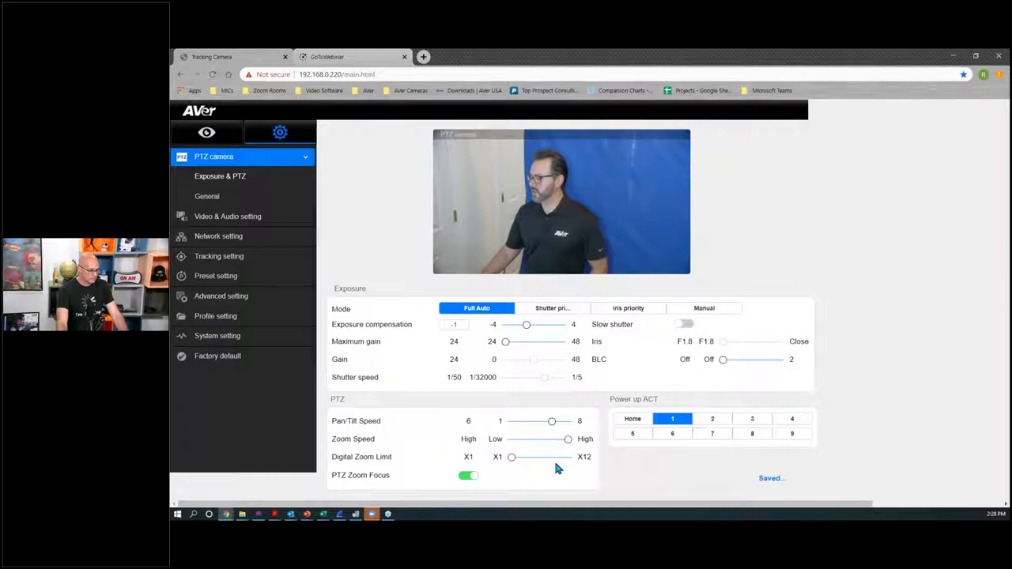
left_click(217, 275)
left_click(667, 380)
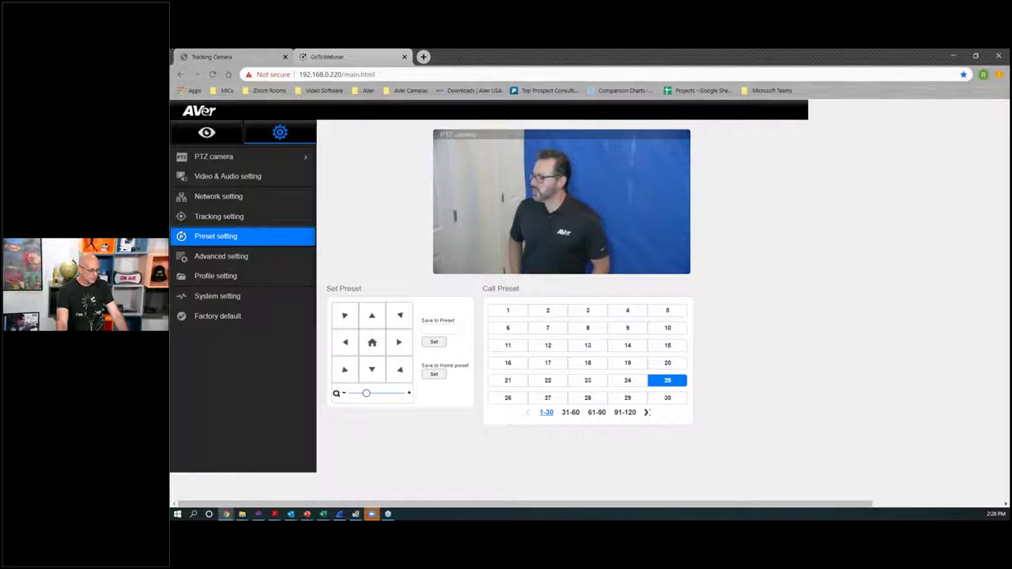
left_click(629, 381)
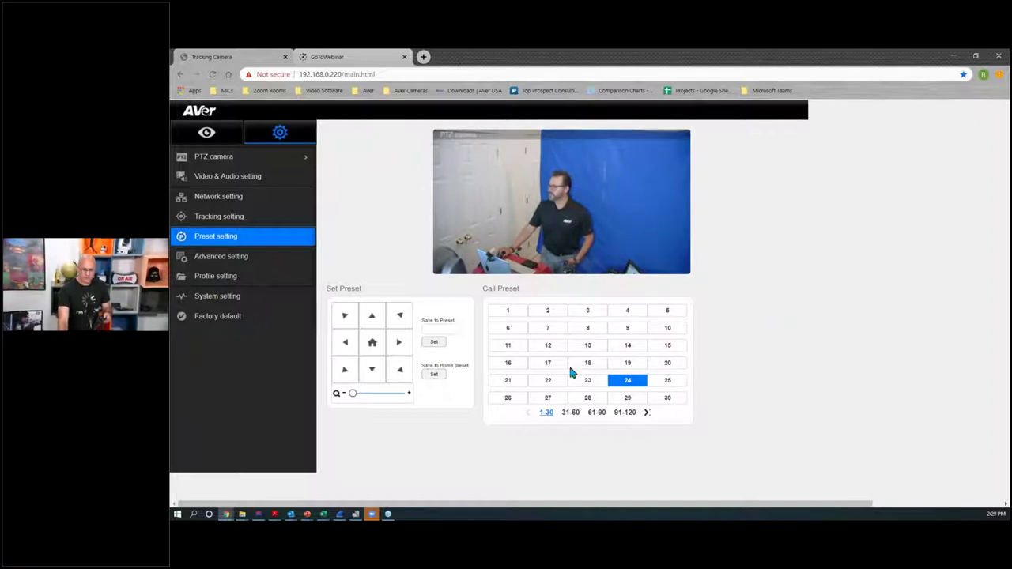
left_click(667, 384)
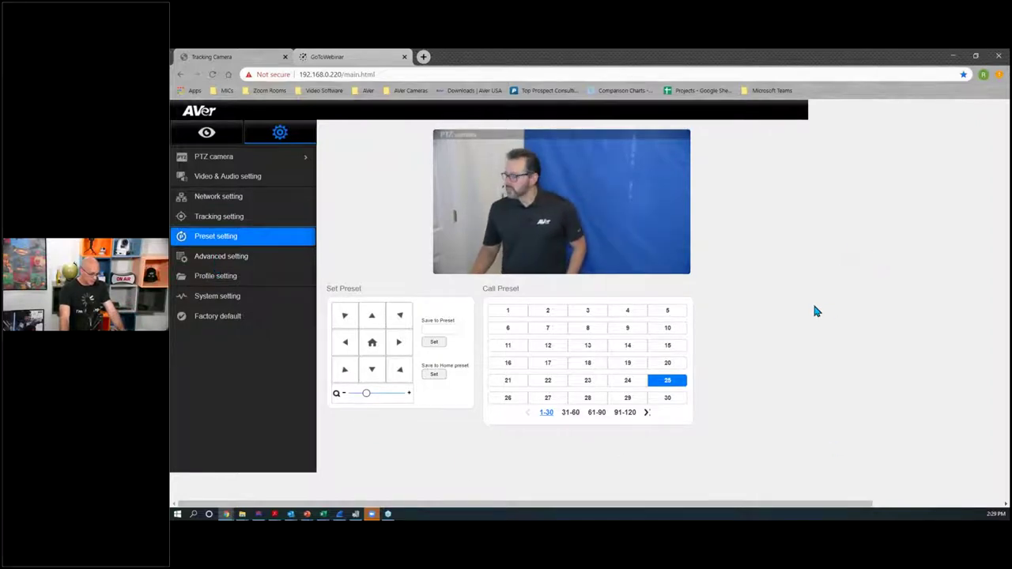
left_click(645, 414)
left_click(644, 414)
left_click(645, 414)
left_click(644, 414)
left_click(661, 414)
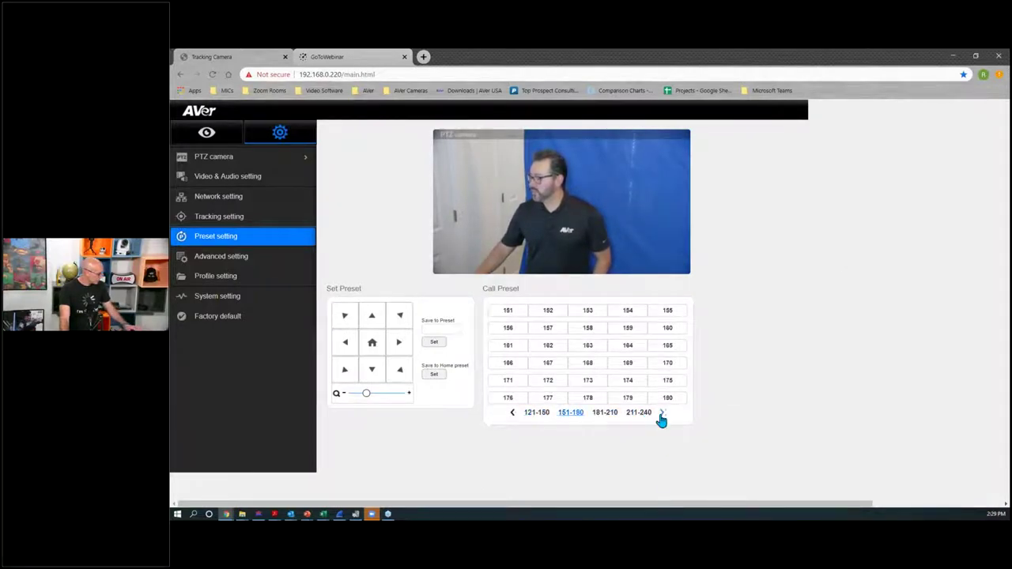
left_click(661, 414)
left_click(660, 414)
left_click(661, 414)
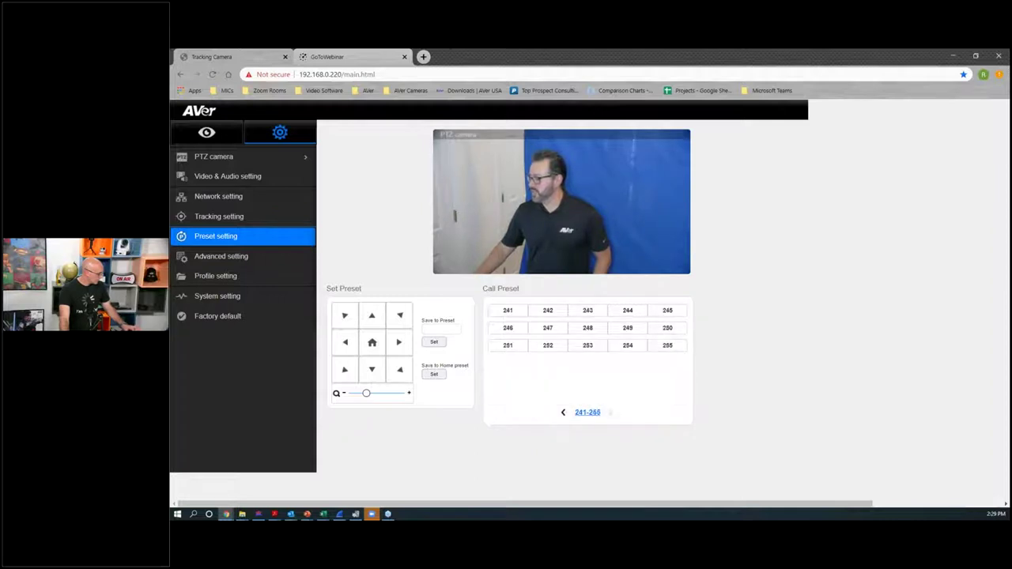
left_click(564, 413)
left_click(512, 413)
left_click(511, 413)
left_click(511, 412)
left_click(512, 413)
left_click(527, 412)
left_click(527, 412)
left_click(527, 412)
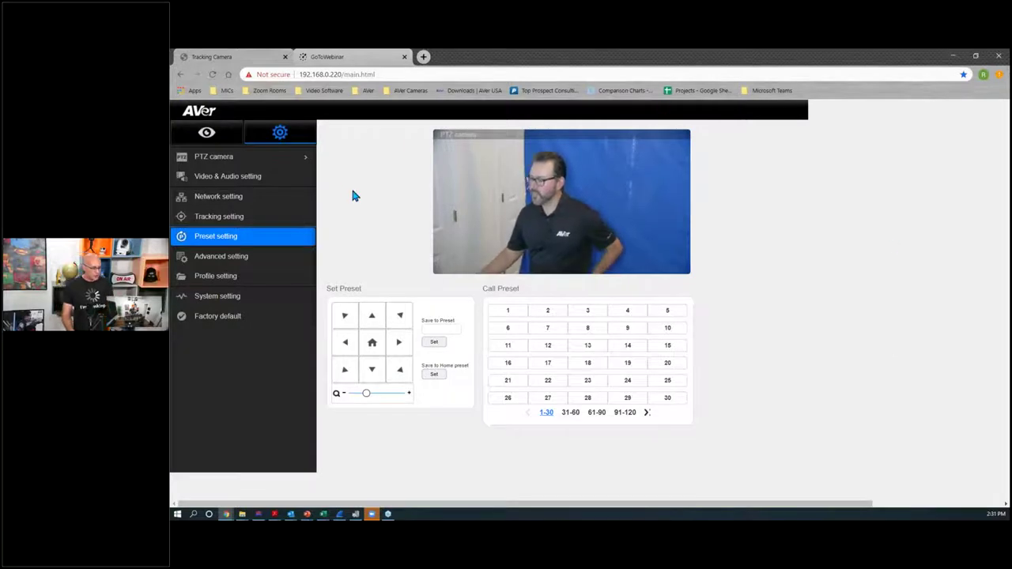
Step: Go through PTZ camera and Video & Audio setting to the Tracking setting page
left_click(228, 159)
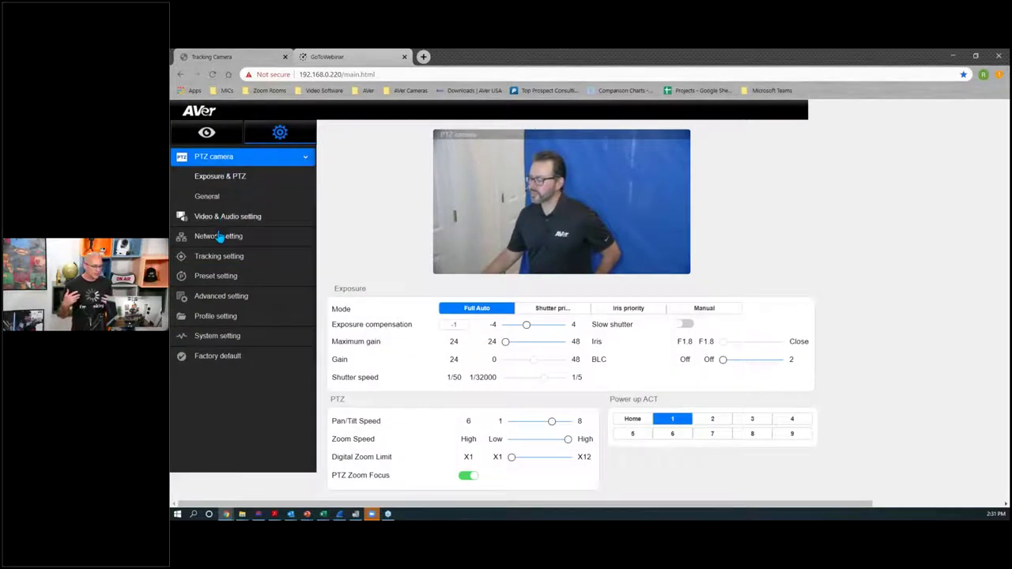
left_click(223, 218)
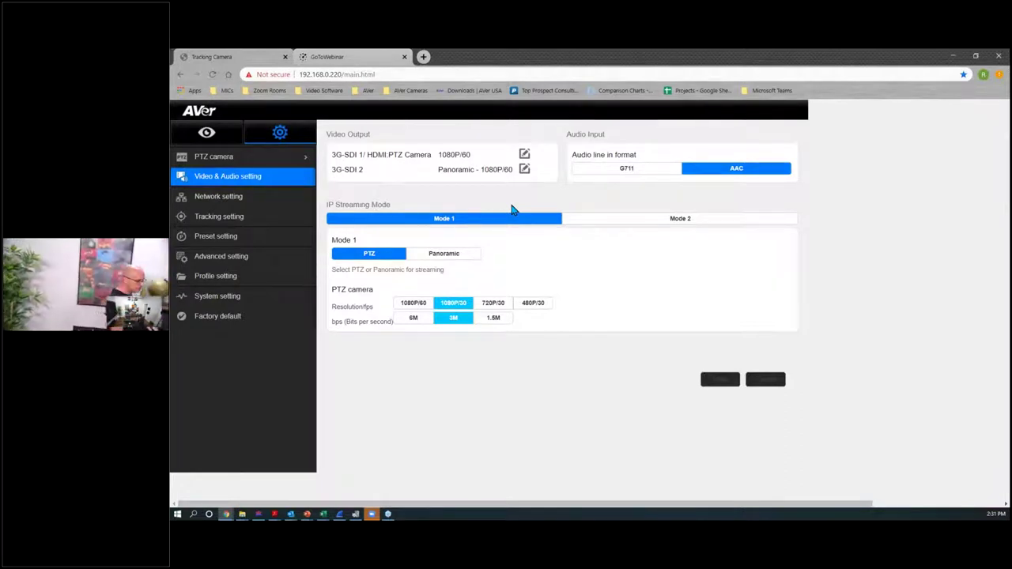
left_click(221, 217)
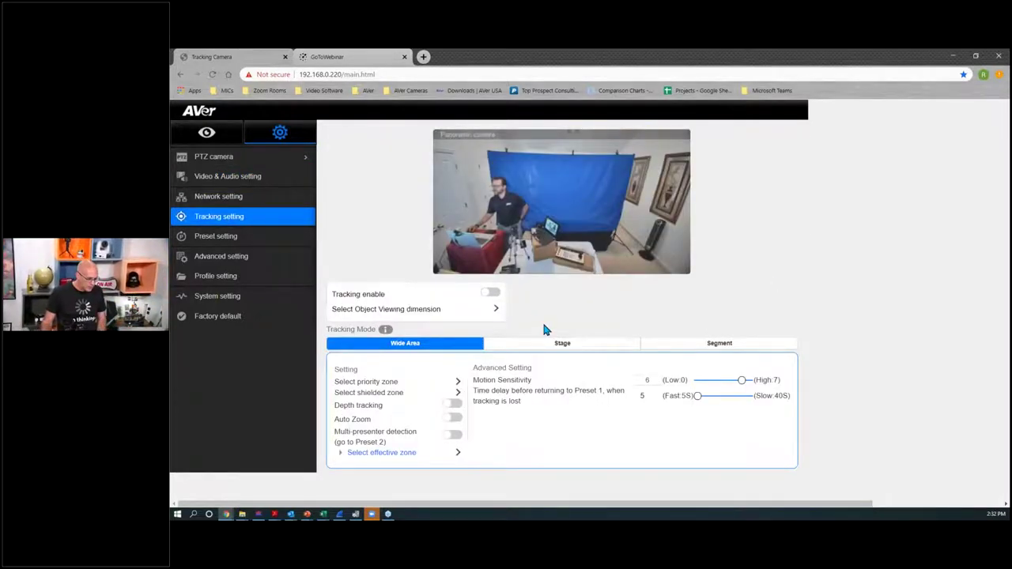
Step: Tilt the object viewing dimension framing down, then up, and save it
left_click(494, 311)
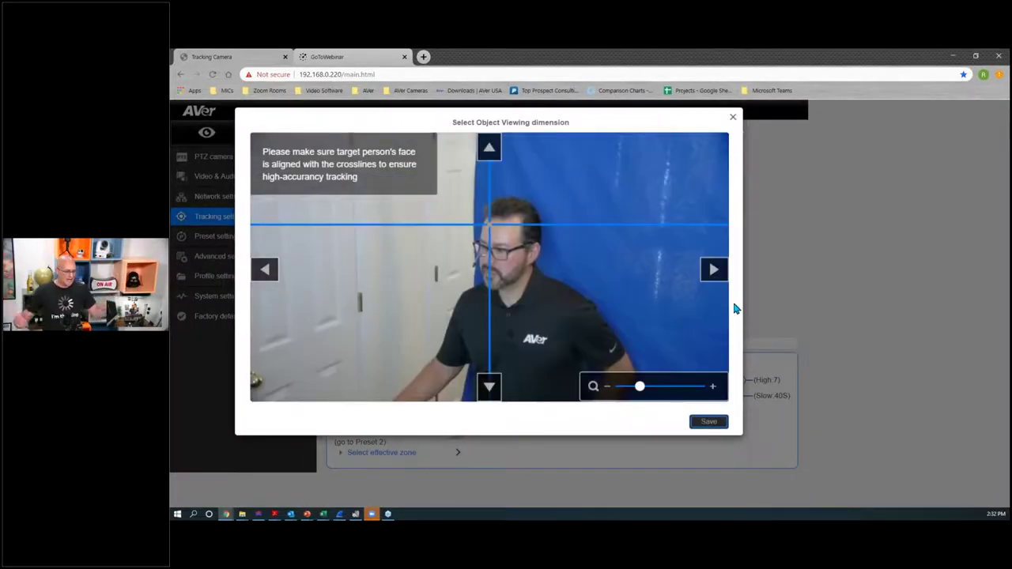
left_click(489, 386)
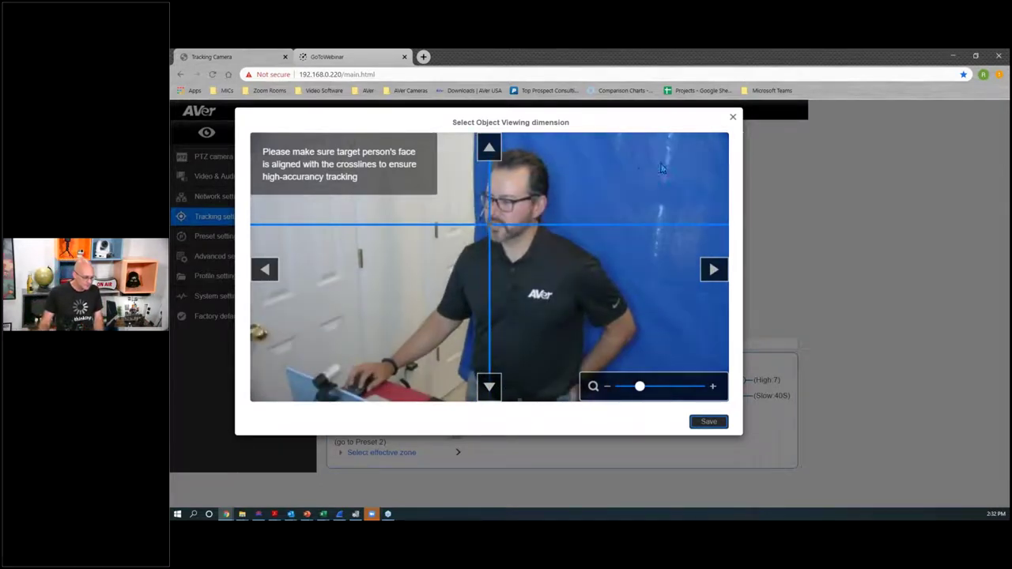
left_click(487, 147)
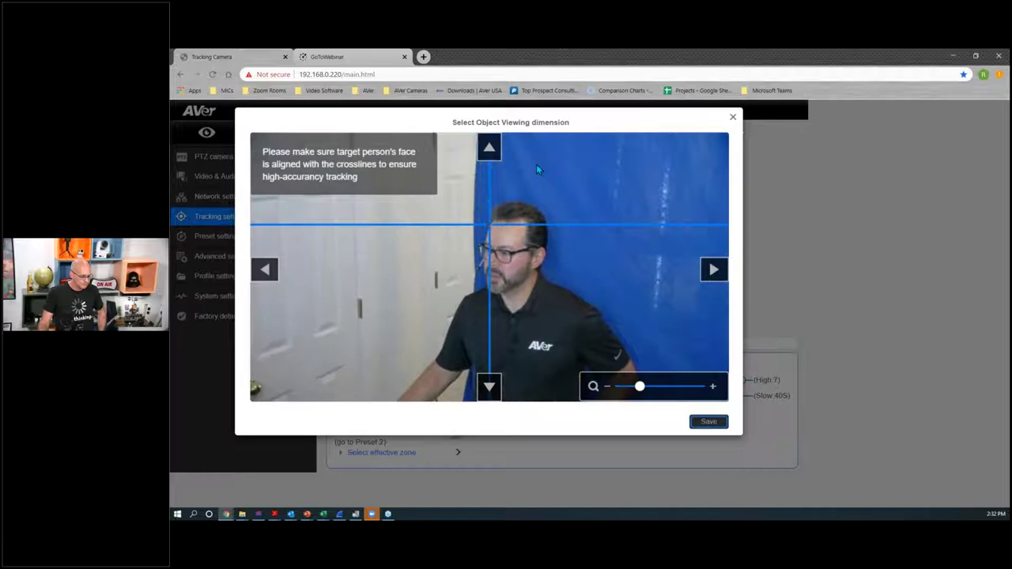
left_click(873, 261)
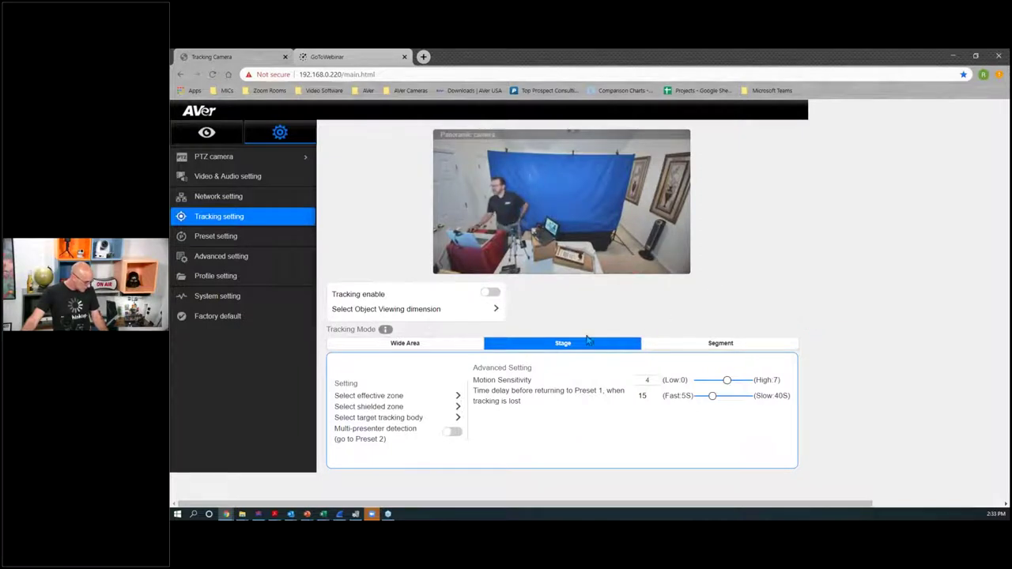
Step: Drag the Stage effective zone's corner to cover the backdrop and desk, and save it
left_click(457, 395)
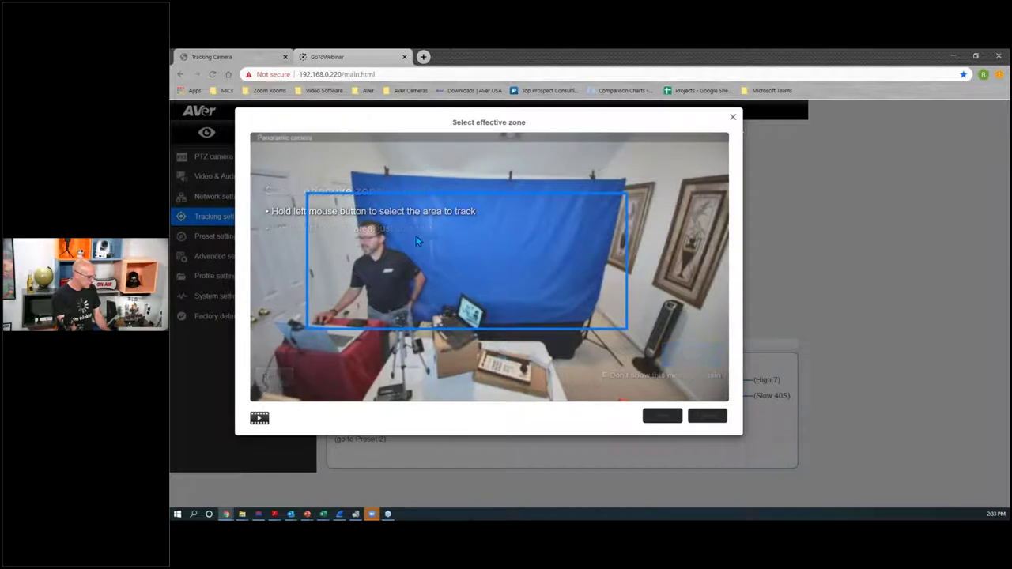
left_click_drag(572, 330, 599, 343)
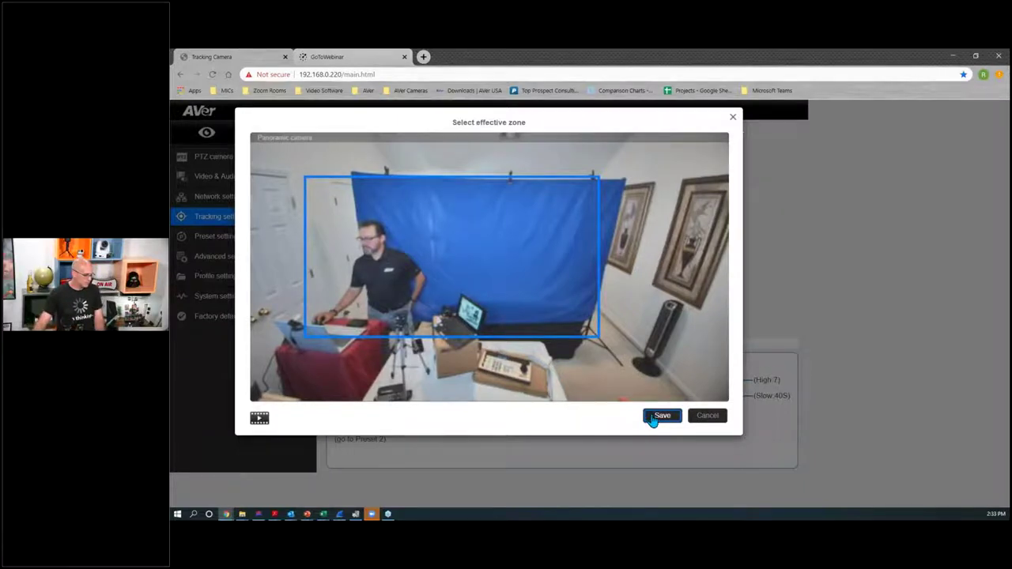
left_click(655, 422)
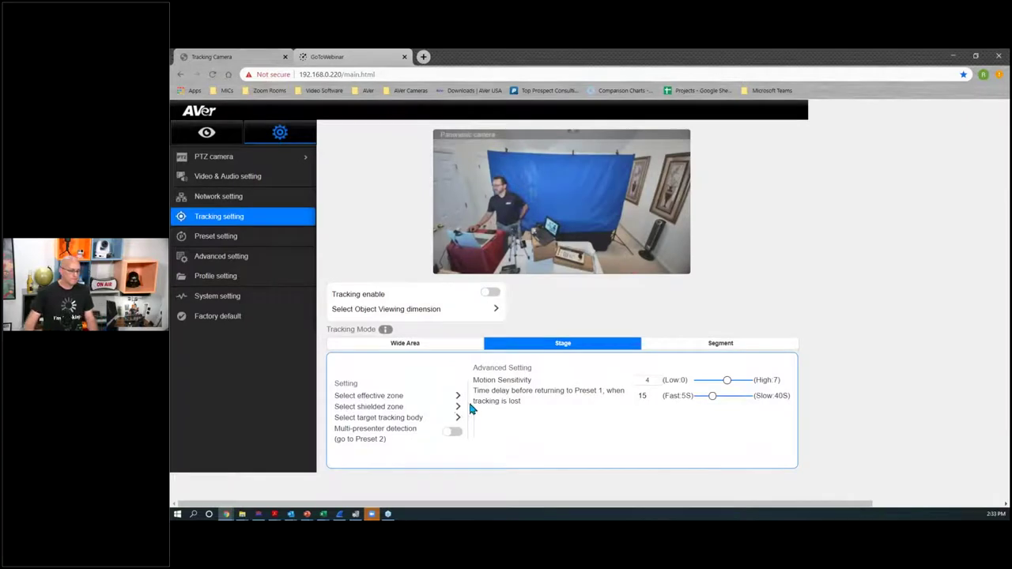
Step: Delete the old tower-fan shield, draw a new box over the fan, and save the shields
left_click(457, 407)
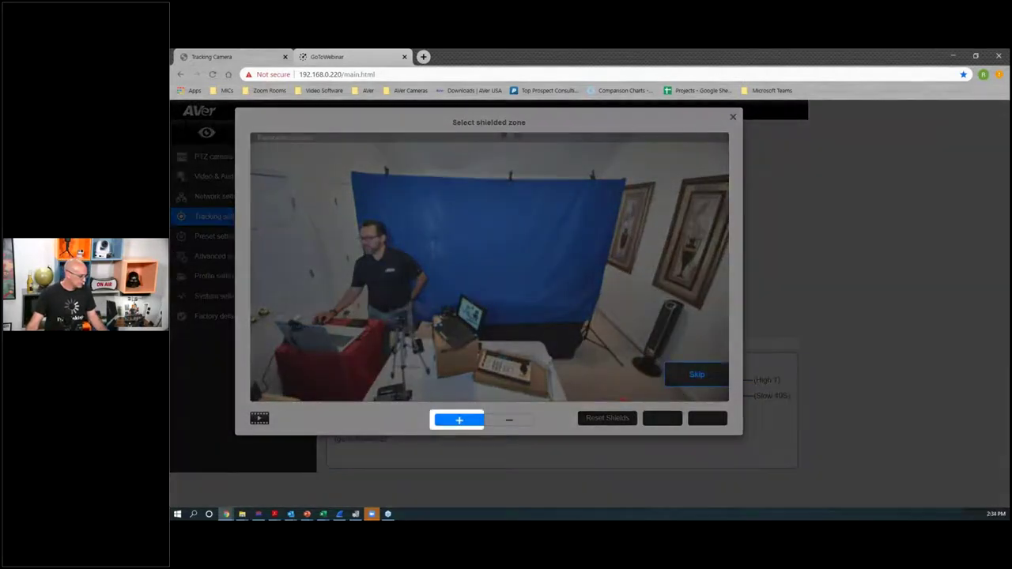
left_click(696, 374)
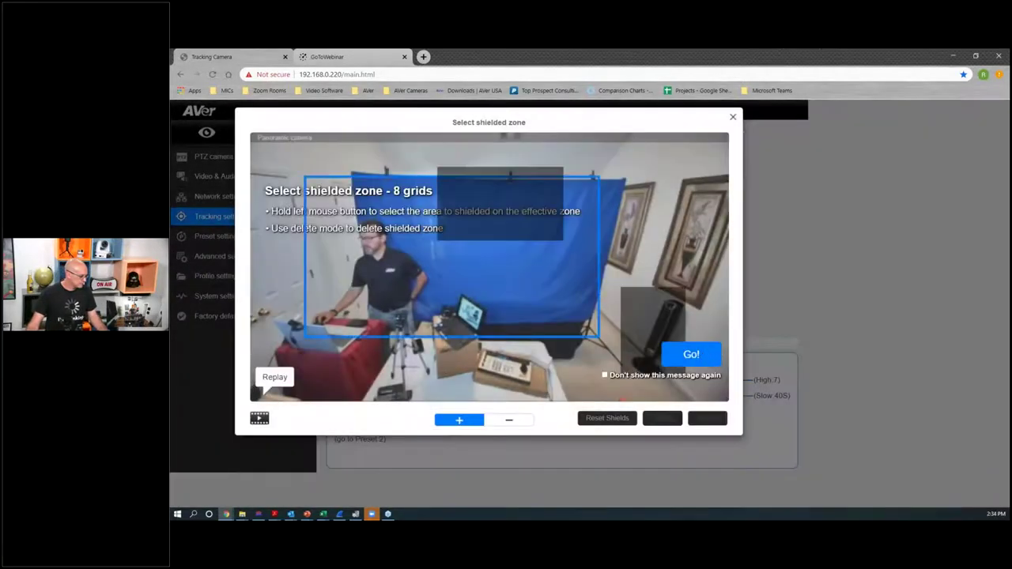
left_click(691, 354)
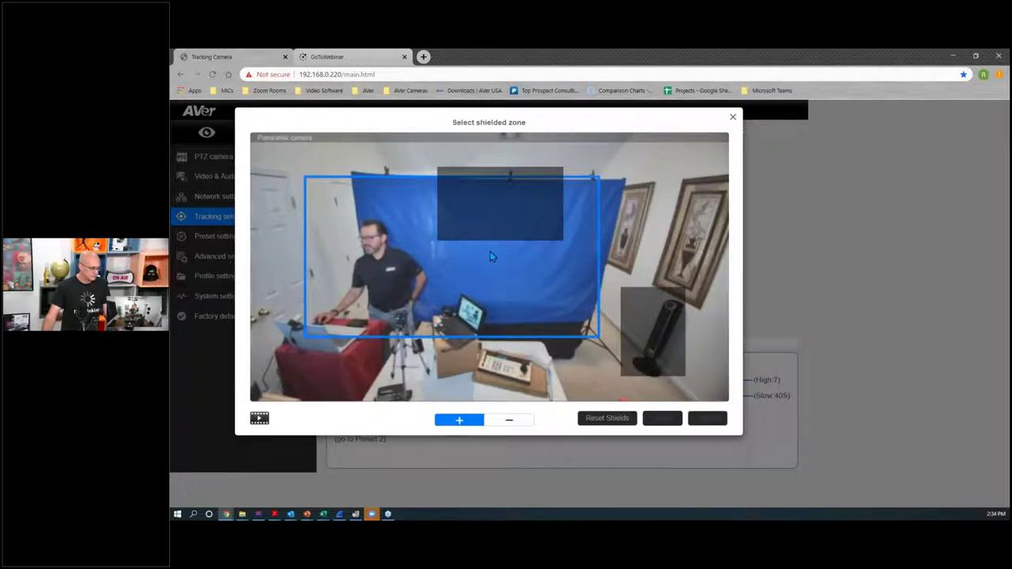
left_click(518, 425)
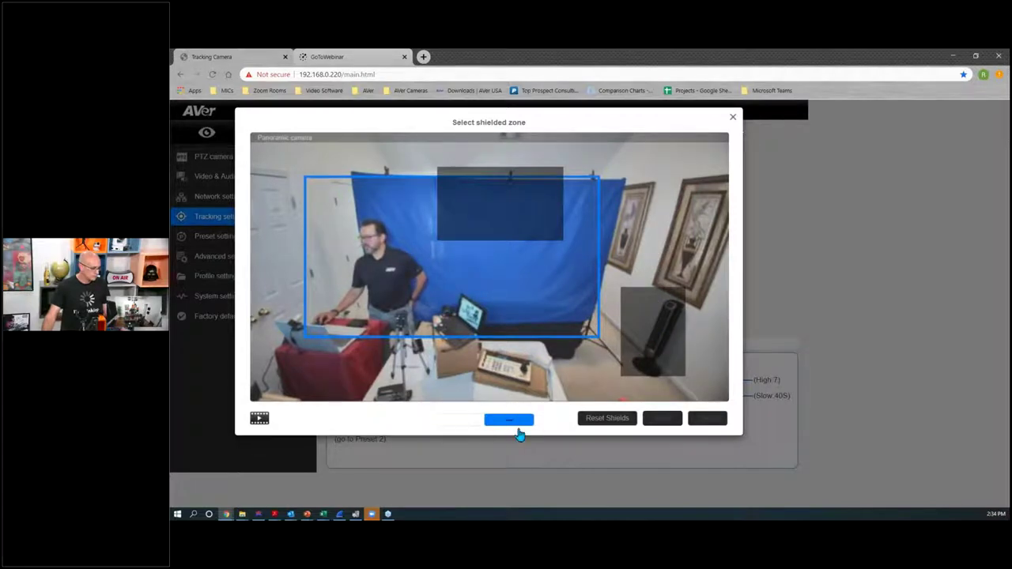
left_click(643, 336)
left_click(477, 422)
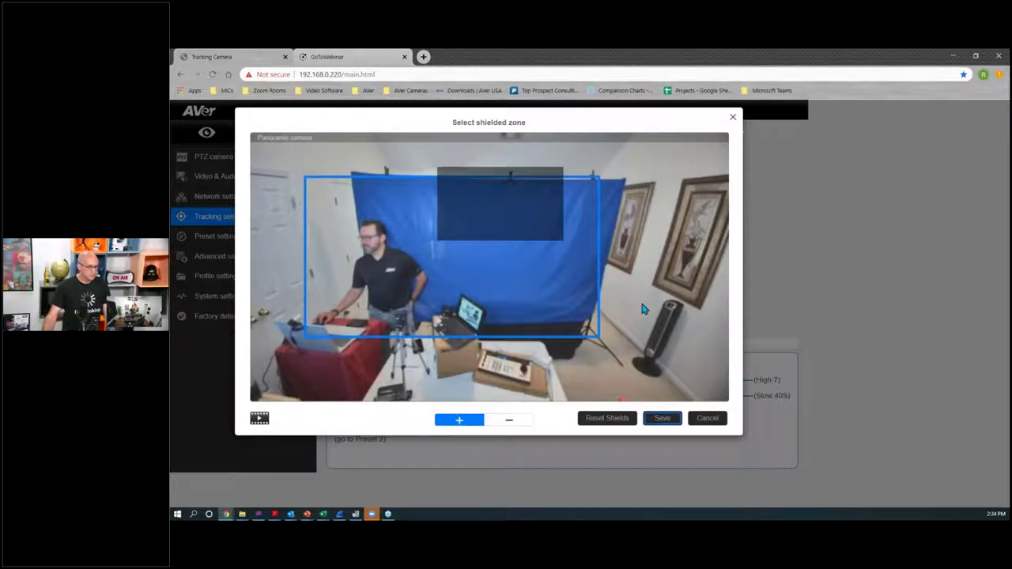
left_click_drag(630, 287, 692, 377)
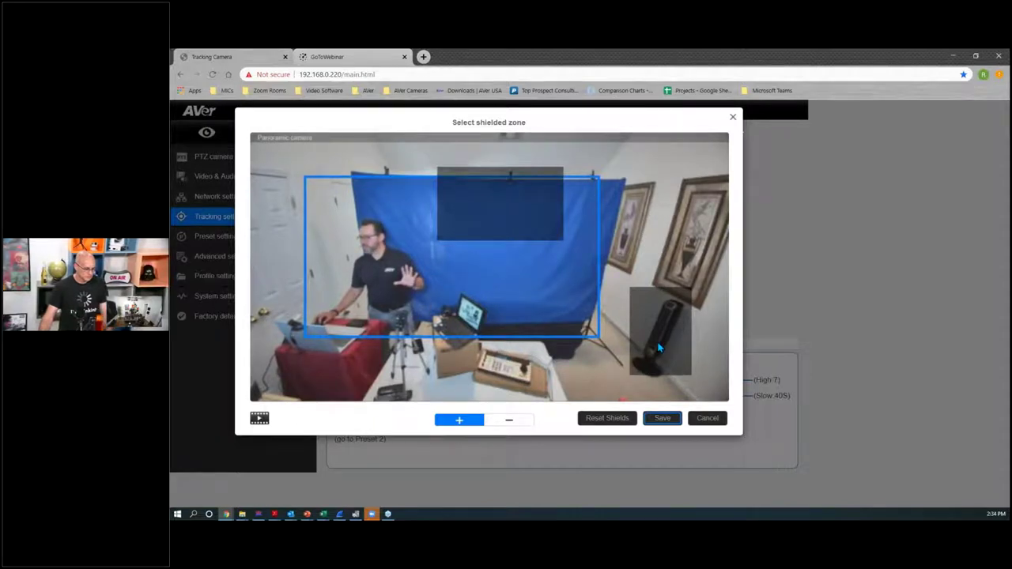
left_click(662, 418)
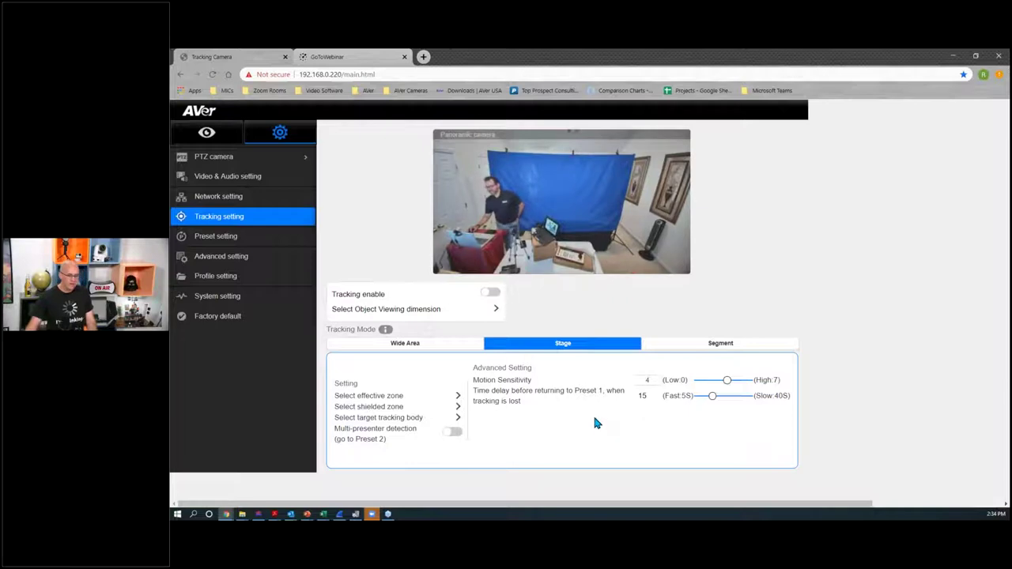
Step: Stretch the orange target box down from the presenter's face over his body
left_click(458, 417)
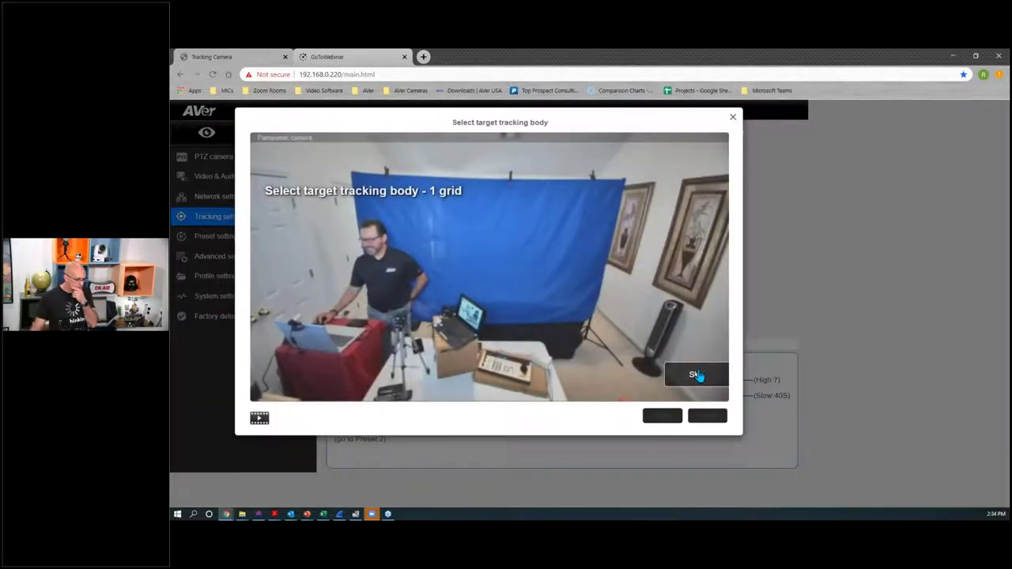
left_click(694, 375)
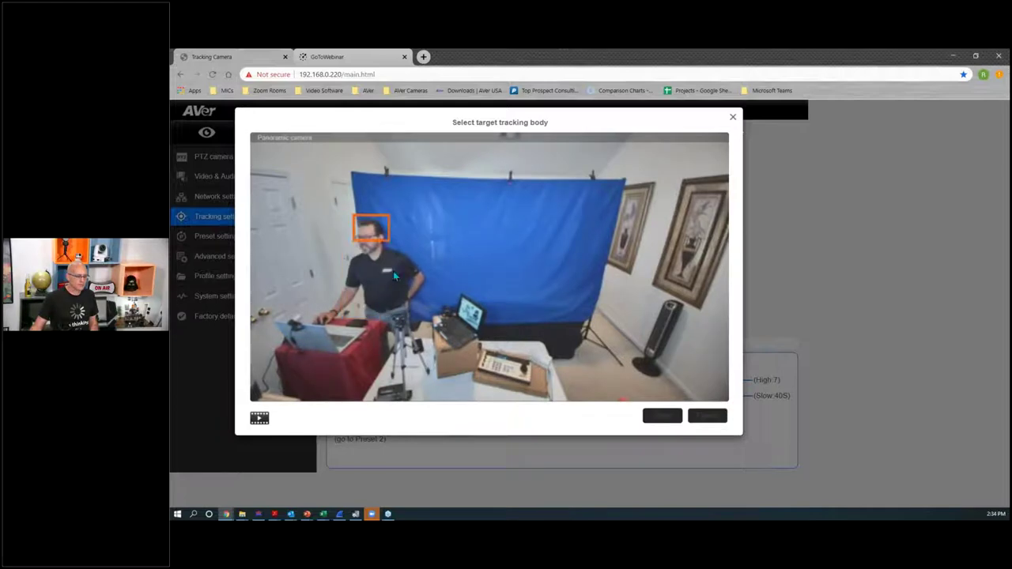
left_click_drag(400, 313, 399, 322)
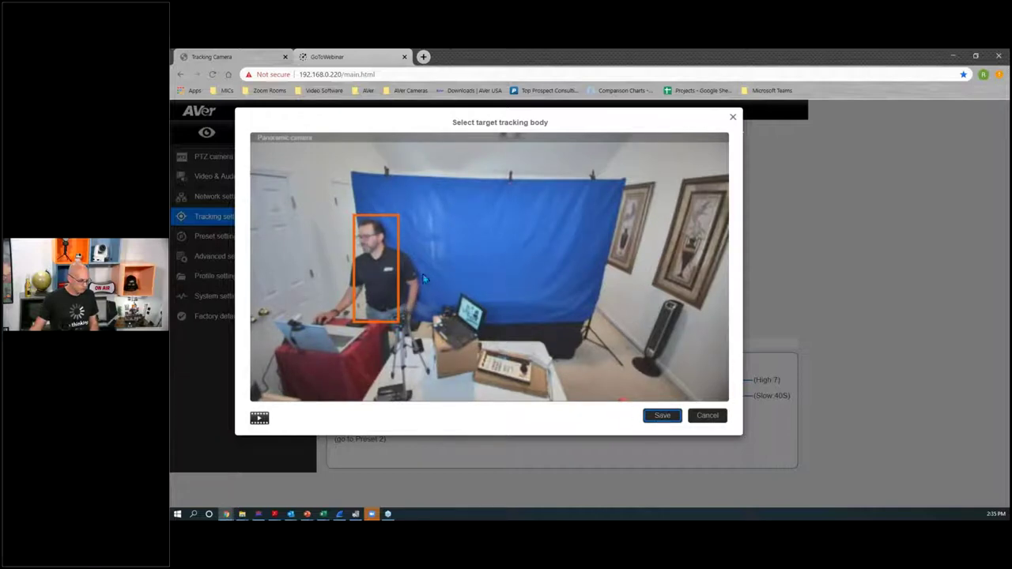
Step: Save the target tracking body and switch Tracking Mode to Segment
left_click(659, 419)
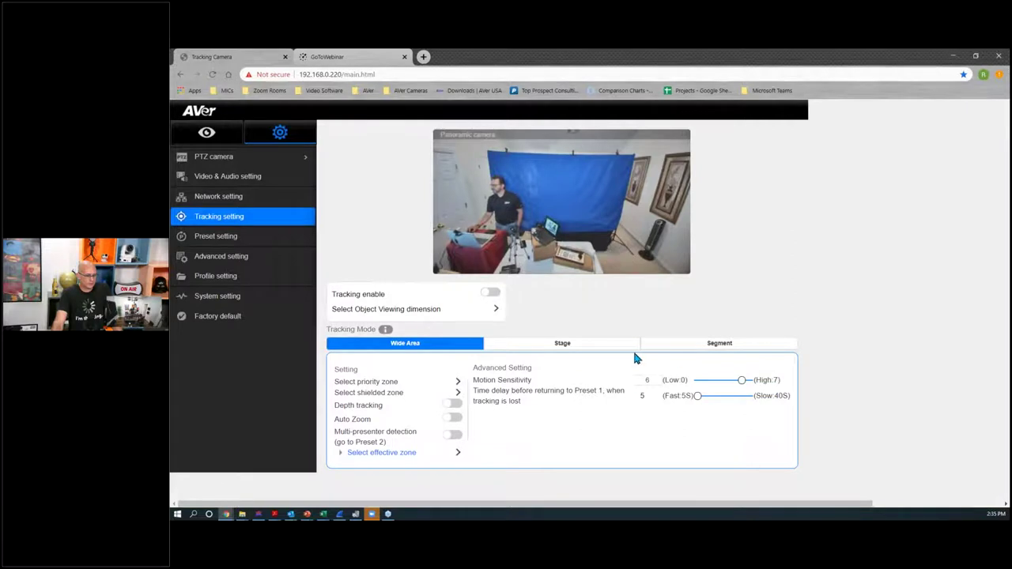
left_click(728, 349)
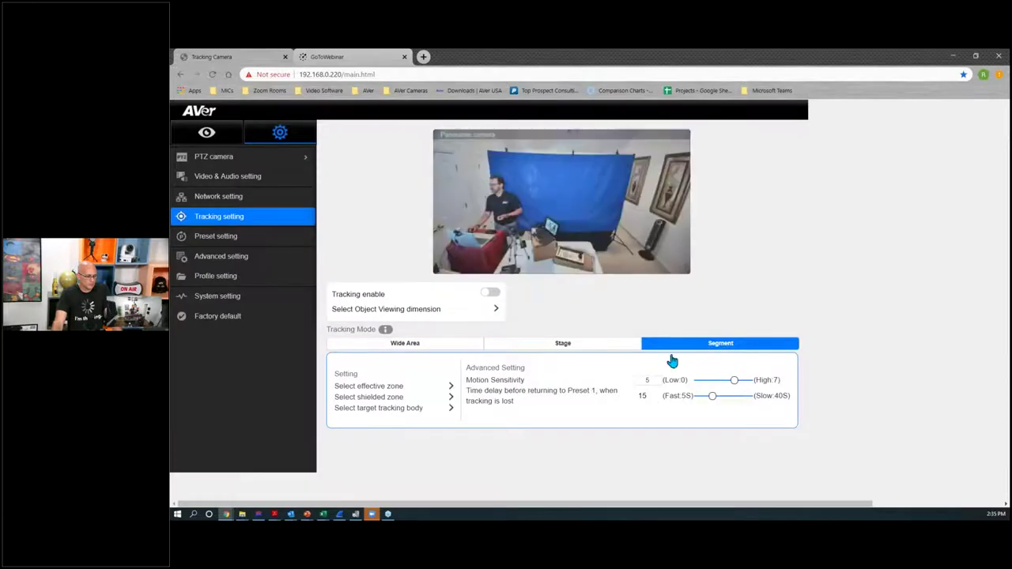
Step: Reset the Preset 6, 7, 8 zones, redraw a wide Segment zone, and continue
left_click(450, 387)
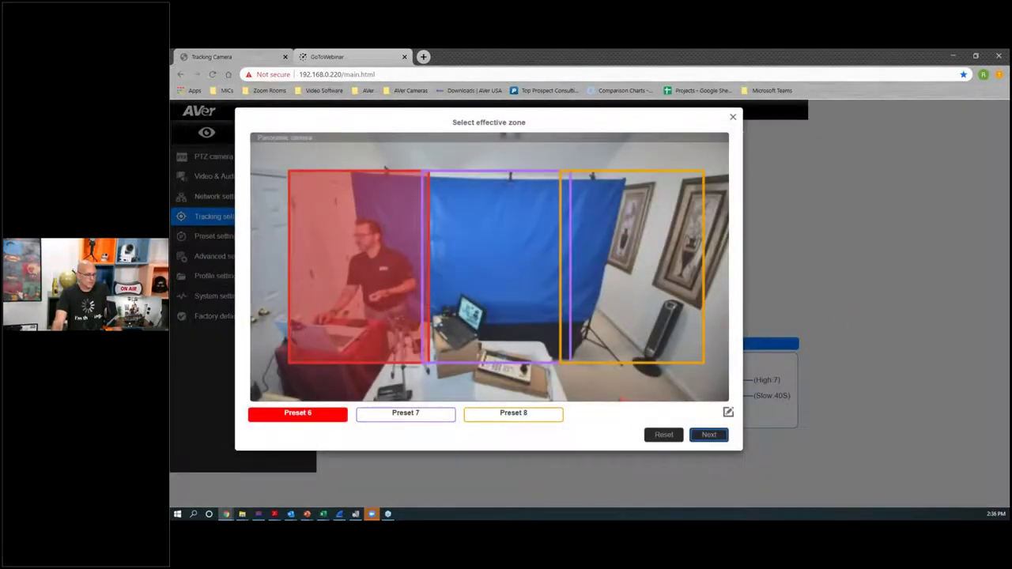
left_click(665, 435)
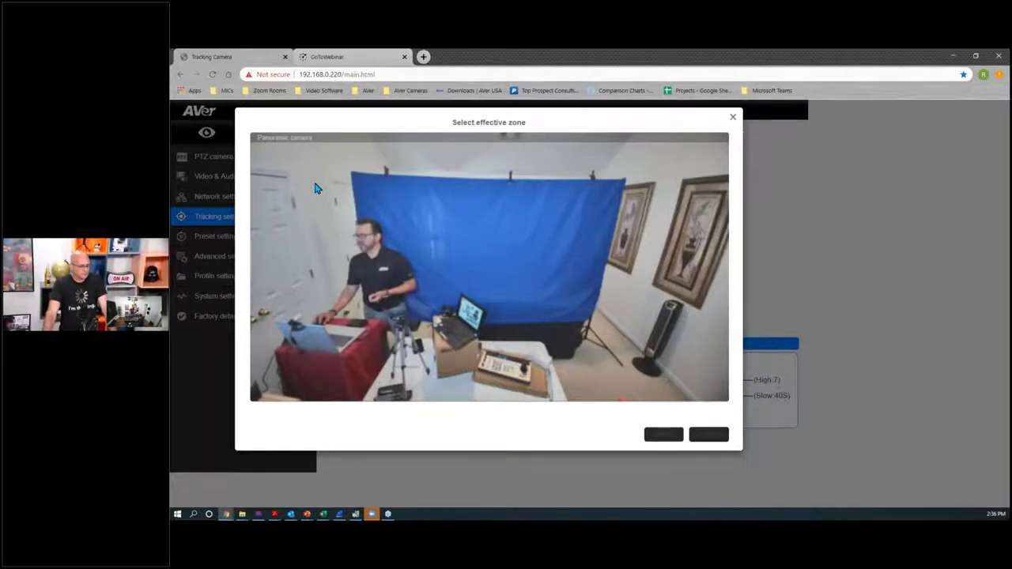
left_click_drag(295, 179, 562, 336)
left_click_drag(619, 355, 696, 358)
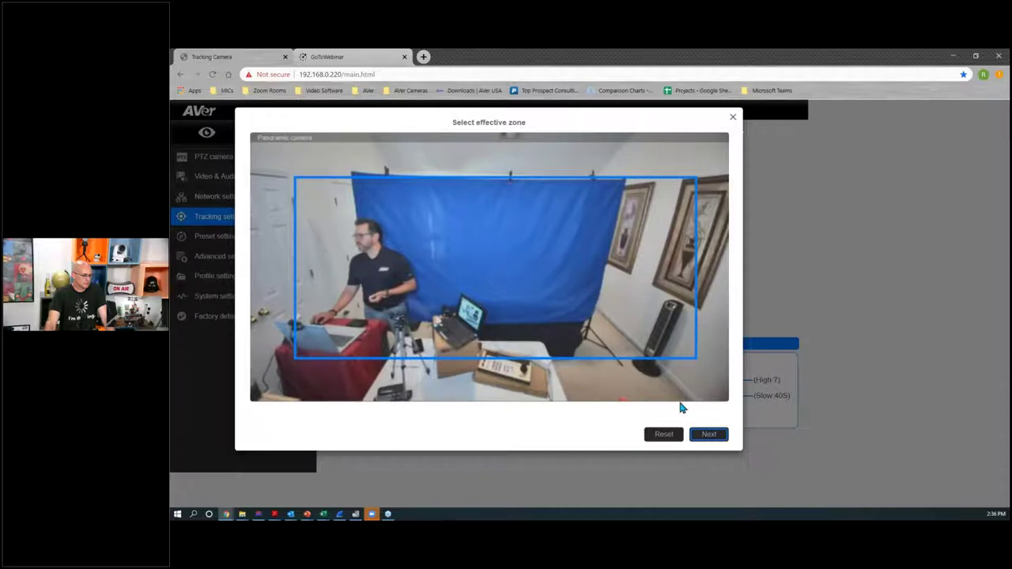
left_click(674, 437)
left_click_drag(285, 184, 721, 352)
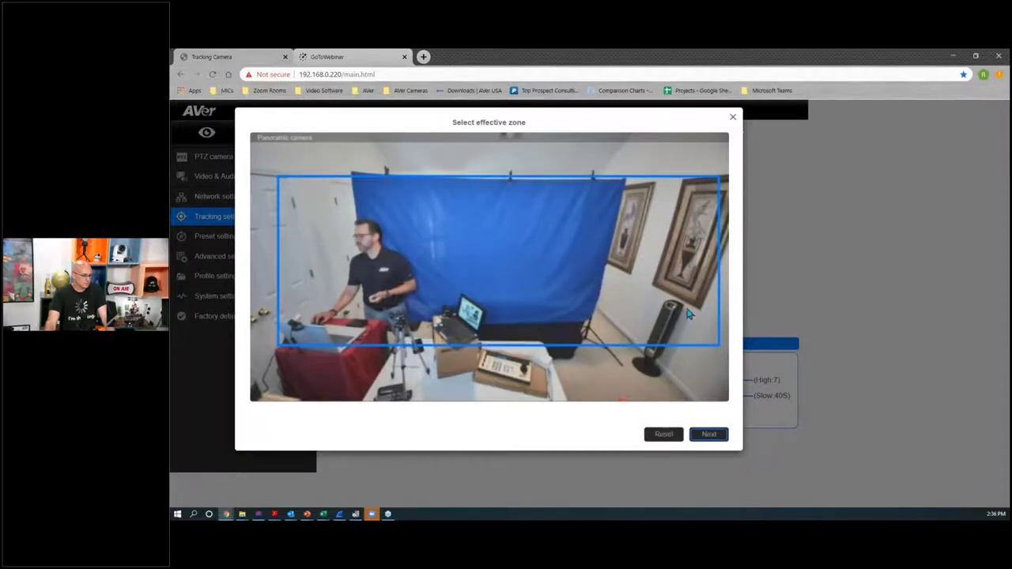
left_click(701, 437)
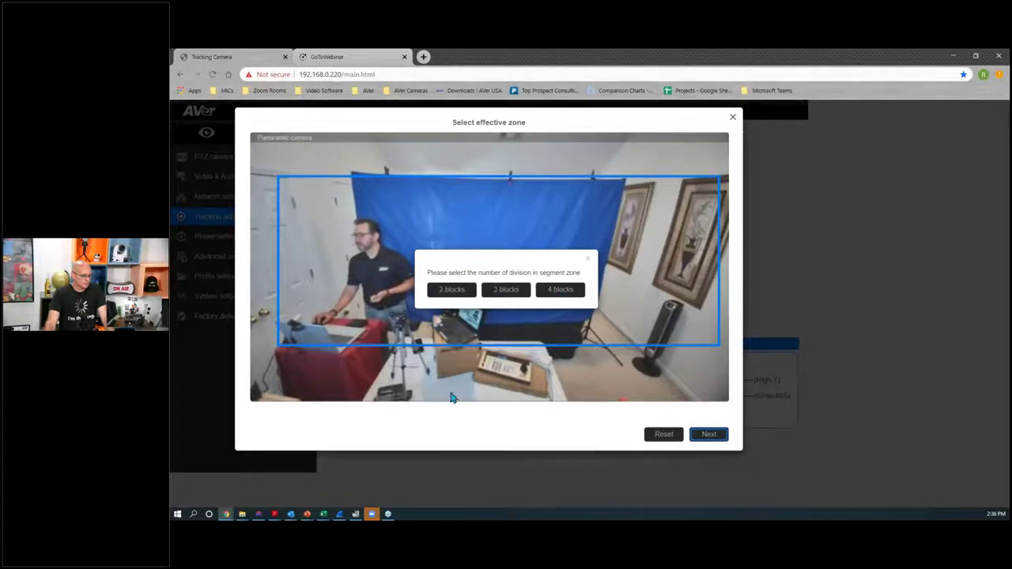
Step: Divide the zone into 3 blocks, narrowing Preset 6 and widening Preset 7 leftward
left_click(509, 291)
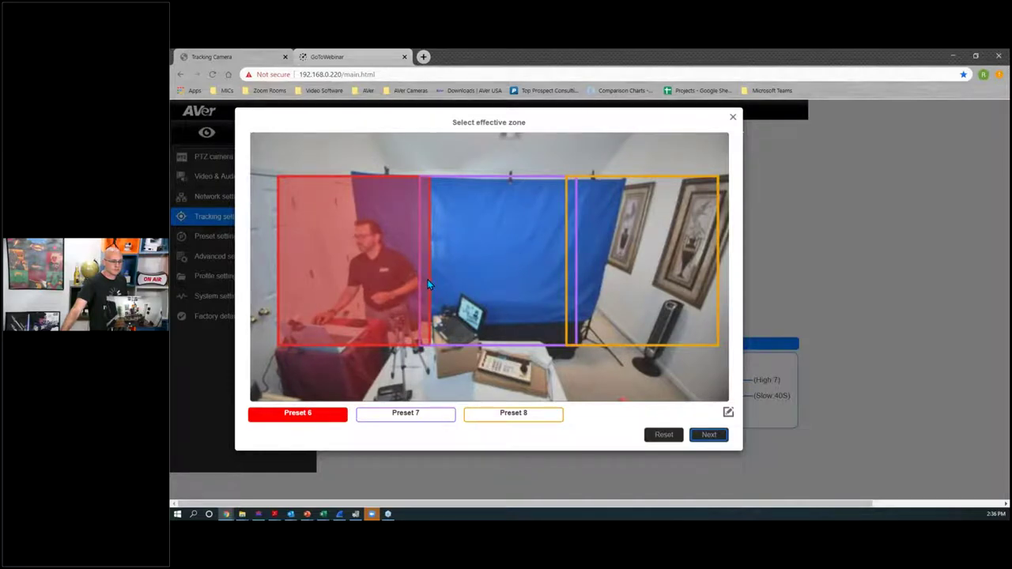
left_click_drag(431, 291, 409, 305)
left_click(419, 315)
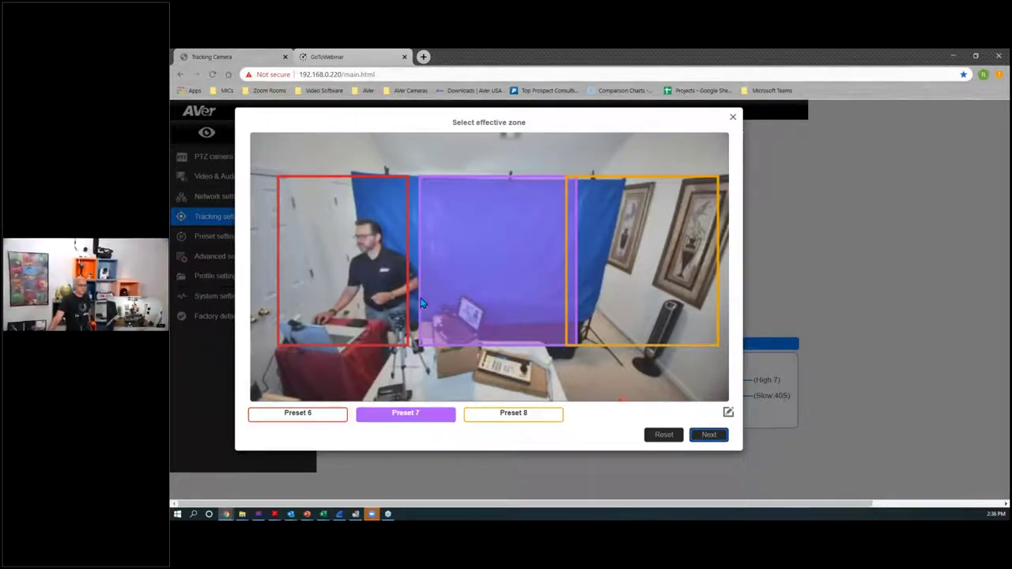
left_click_drag(420, 284, 400, 285)
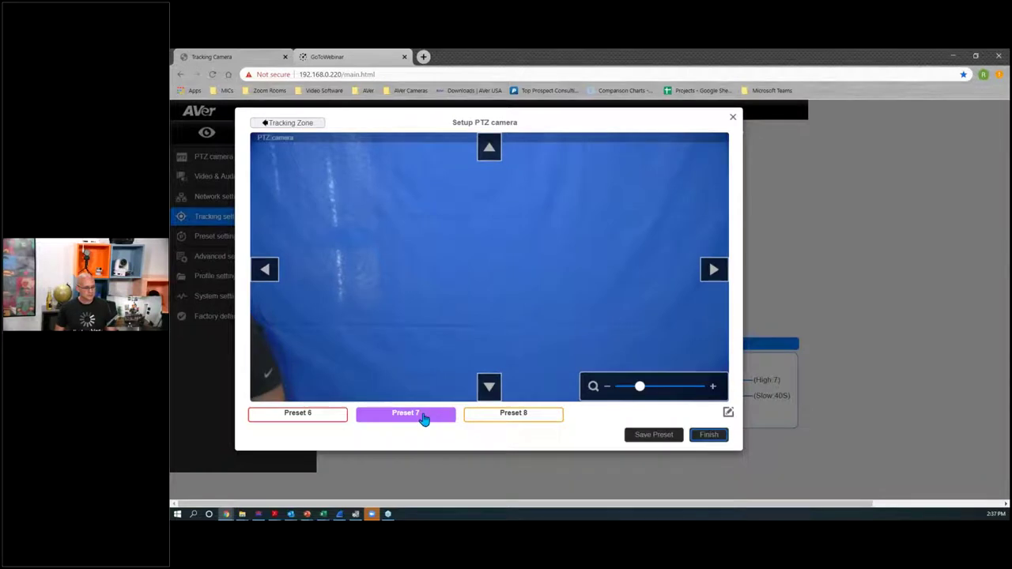
Step: Tilt down and pan left onto the presenter, then save that framing as Preset 6
left_click(489, 387)
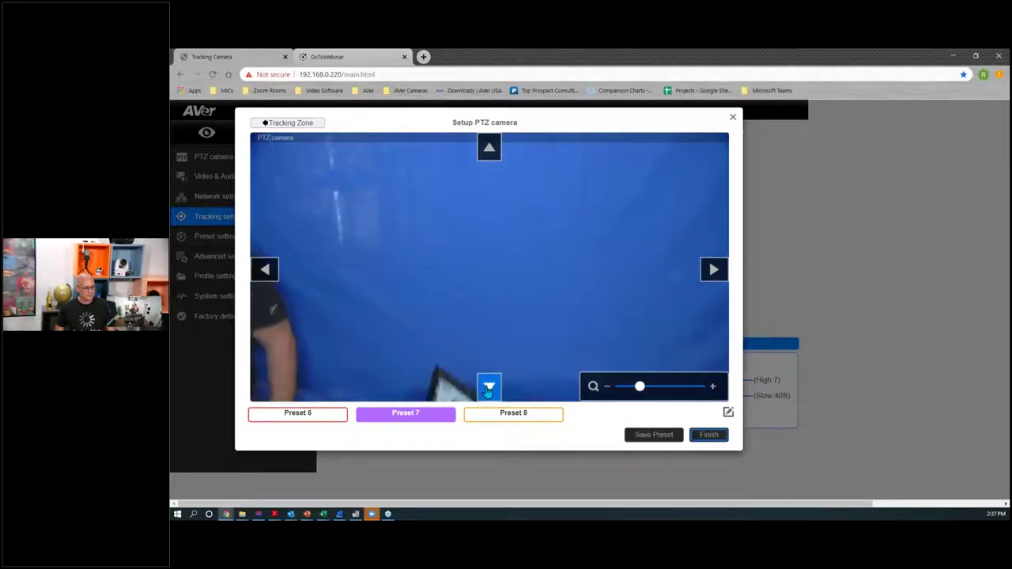
left_click(265, 271)
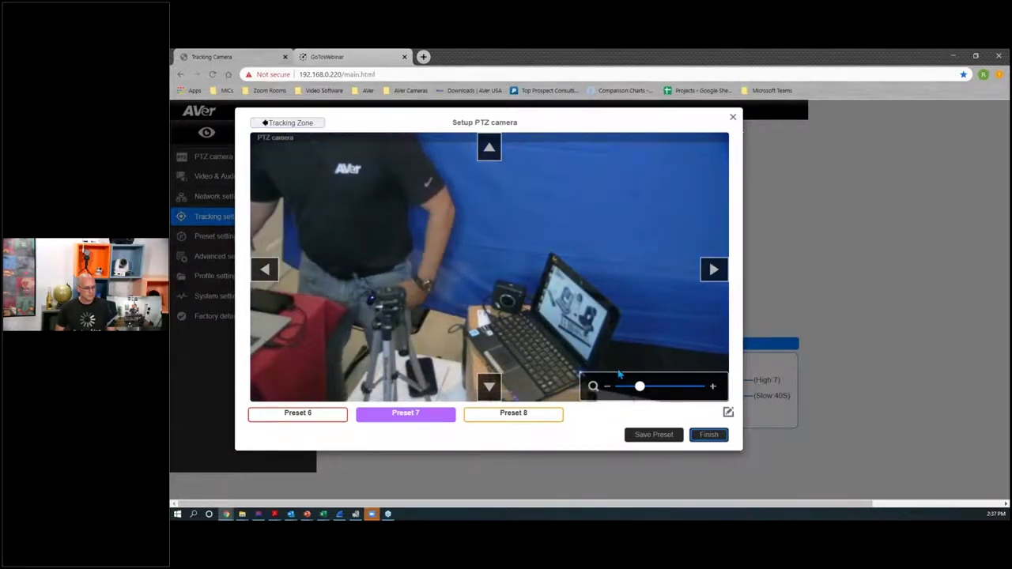
left_click(661, 445)
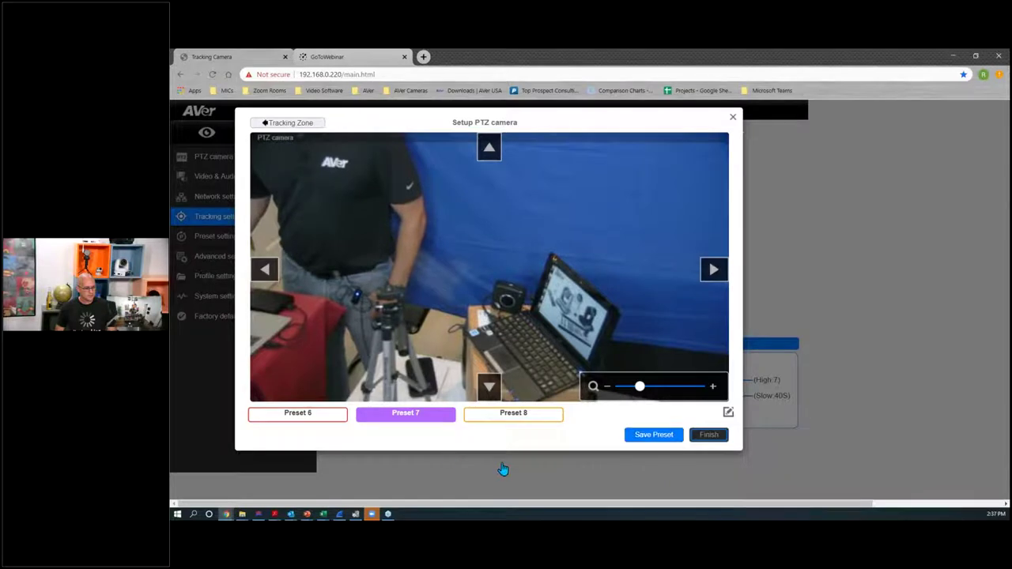
left_click(309, 415)
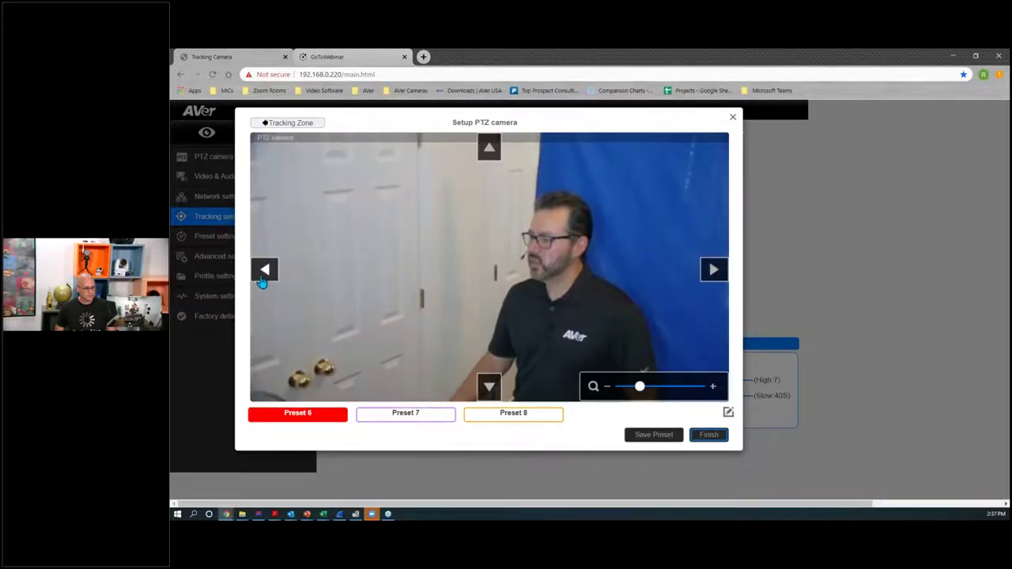
Step: Pan left toward the doors, tilt up above the presenter and zoom in slightly
left_click(262, 272)
left_click(487, 149)
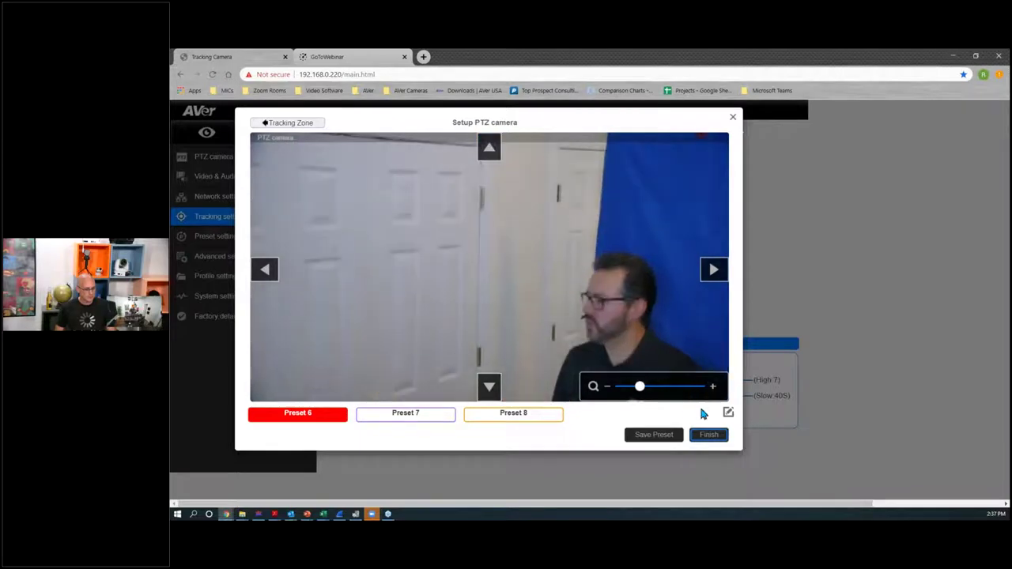
left_click(712, 387)
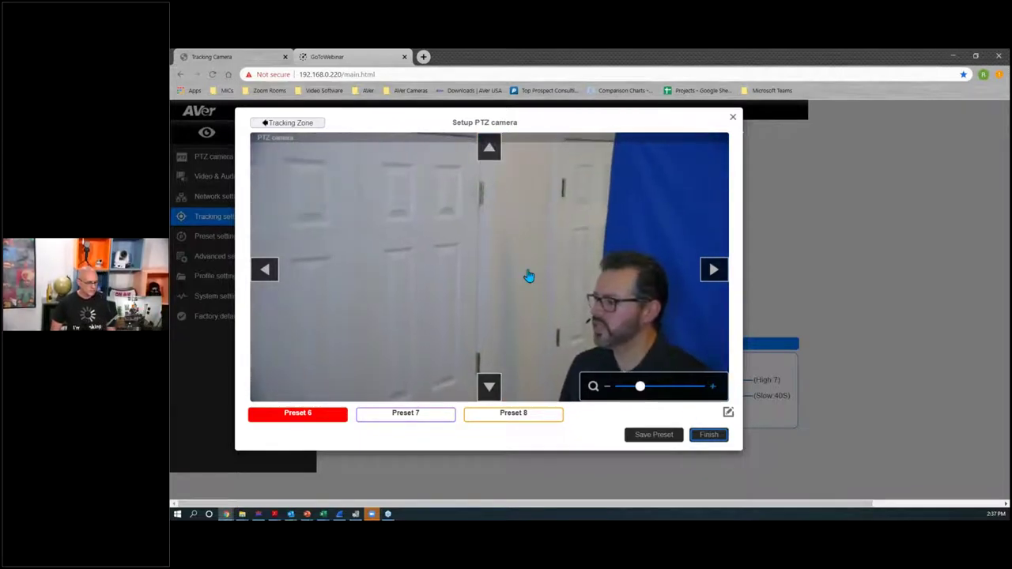
left_click(489, 148)
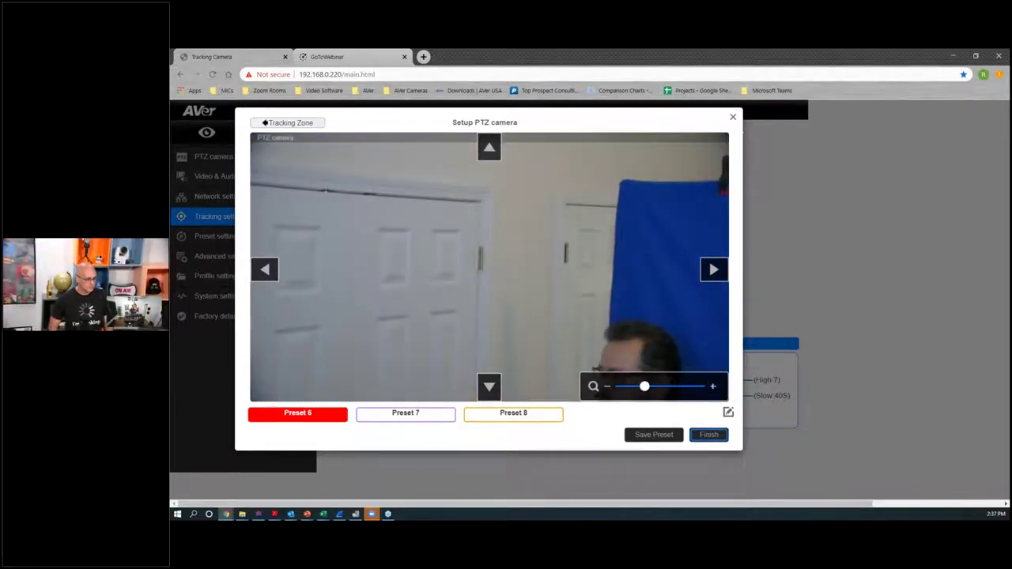
left_click(712, 387)
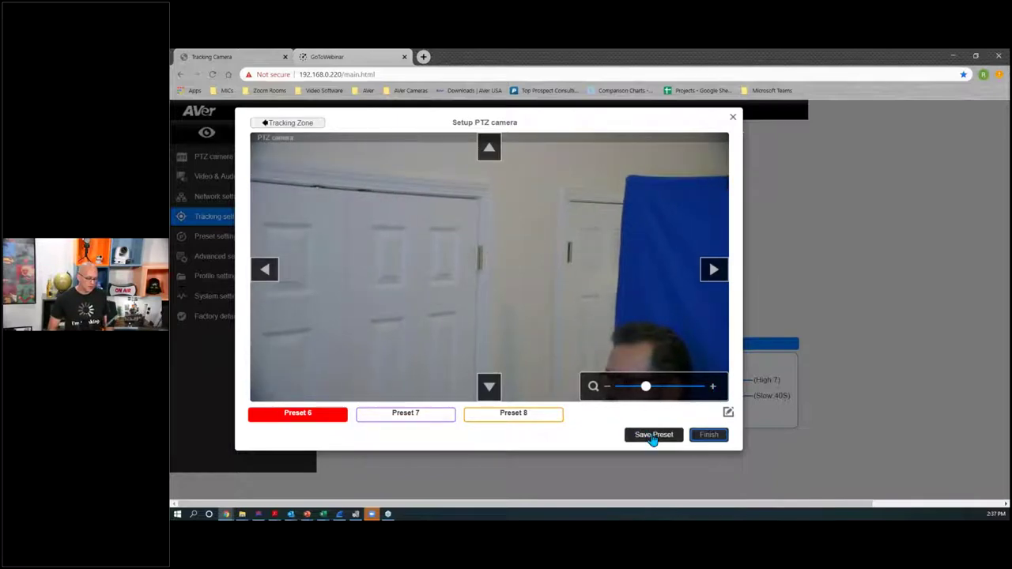
Step: Check the framings of Presets 8, 7 and 6, then finish the PTZ camera setup
left_click(512, 420)
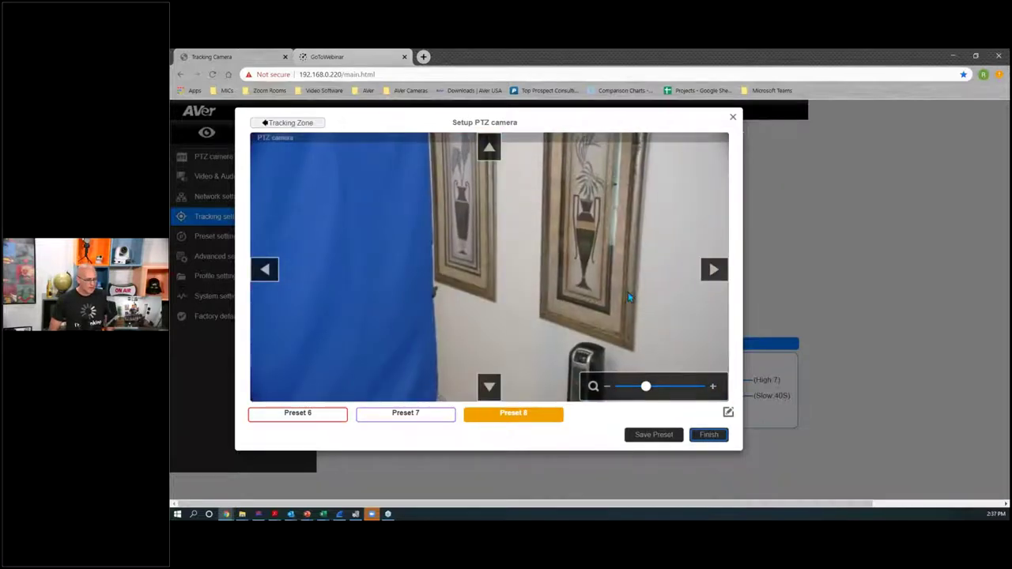
left_click(715, 273)
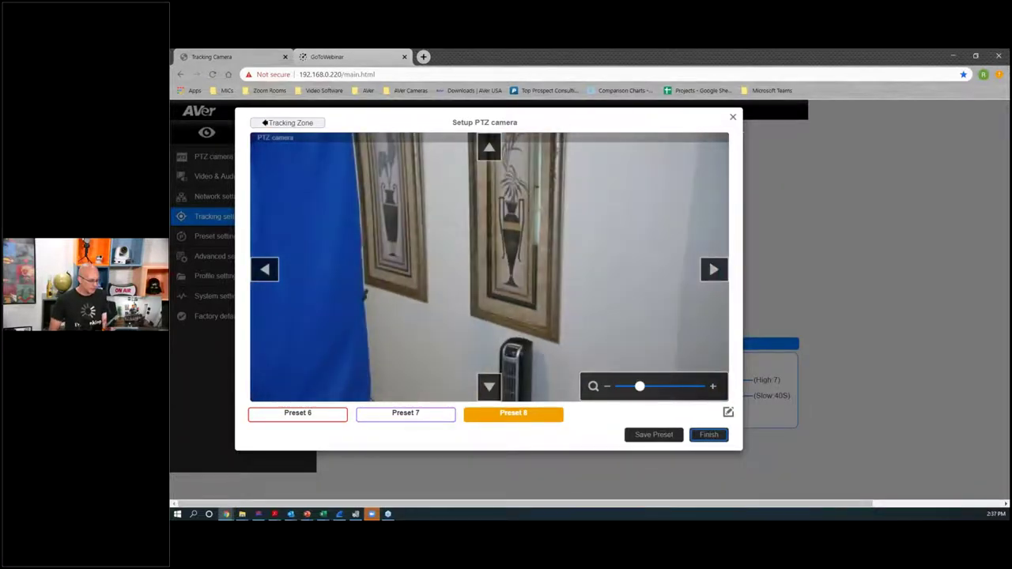
left_click(485, 145)
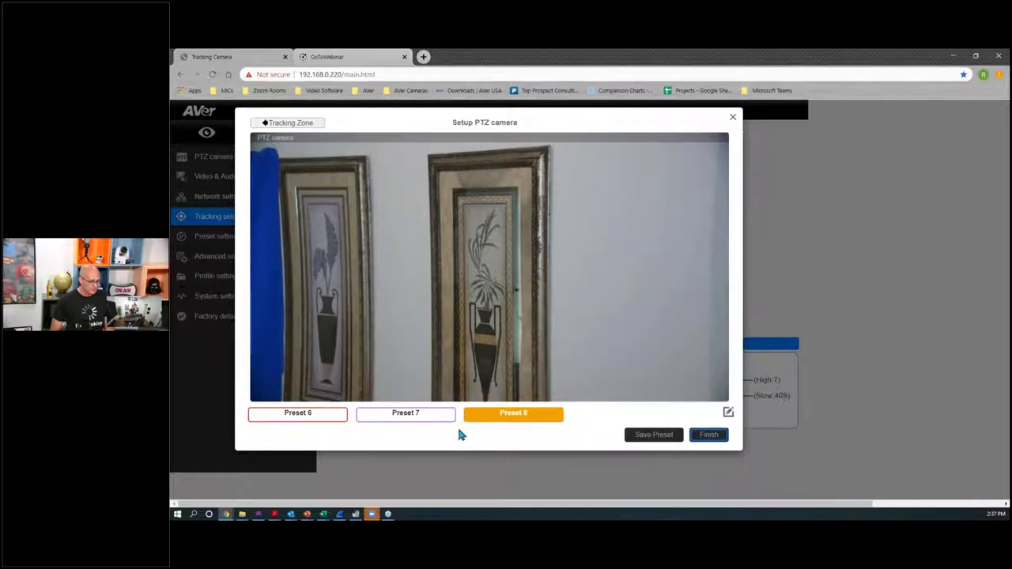
left_click(406, 424)
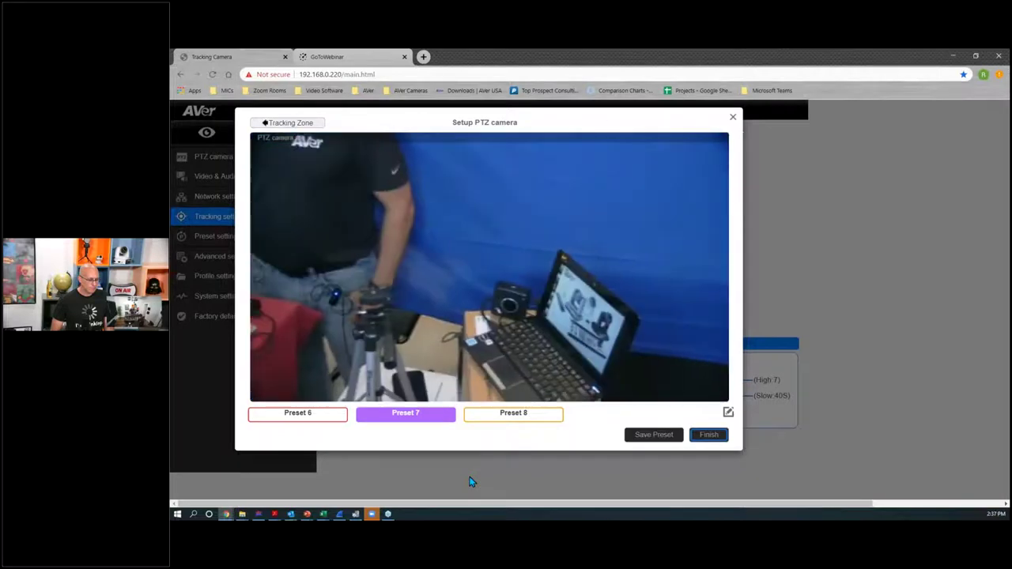
left_click(313, 424)
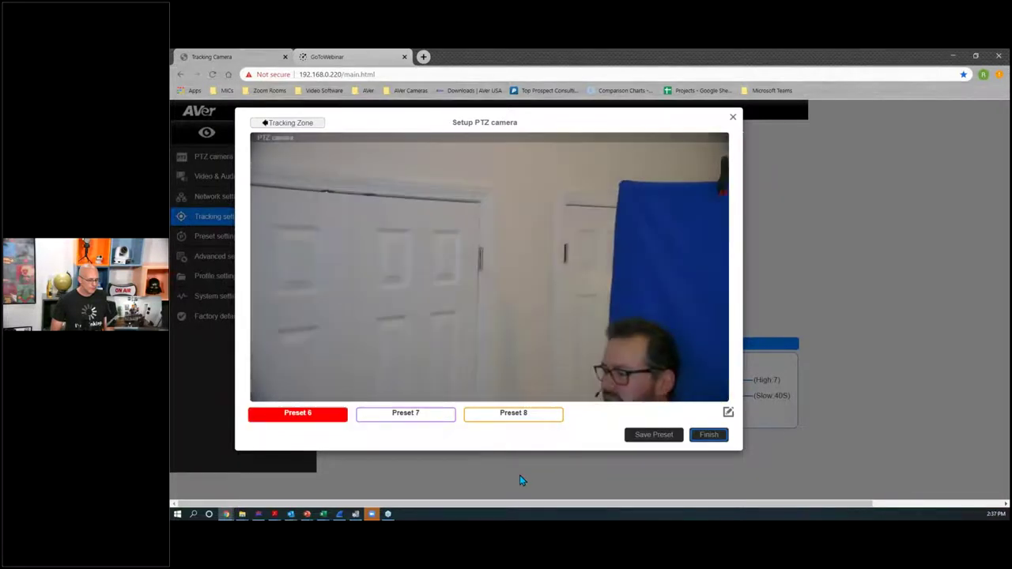
left_click(708, 435)
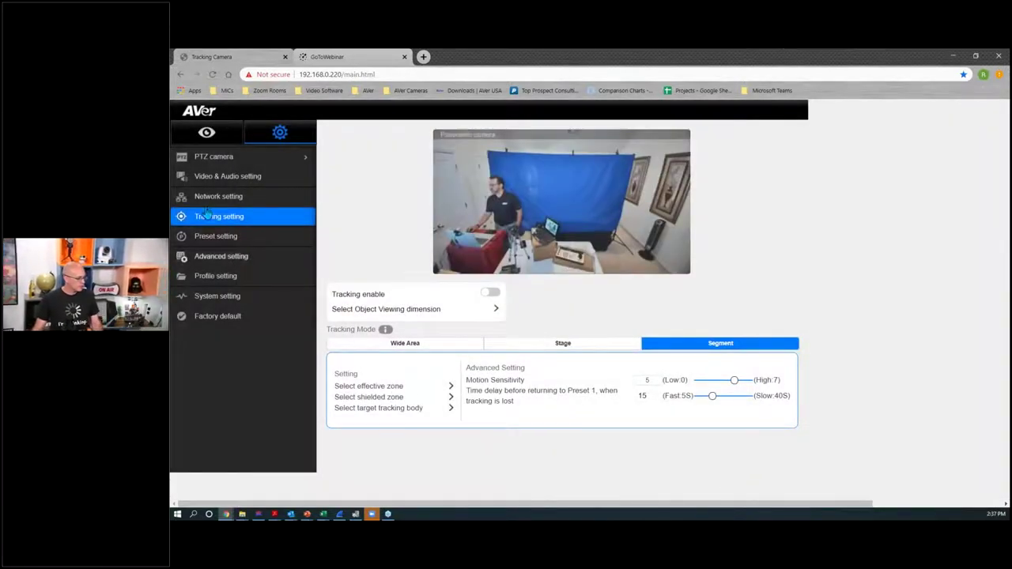
Step: Switch the Live view to the PTZ camera feed
left_click(207, 132)
left_click(241, 185)
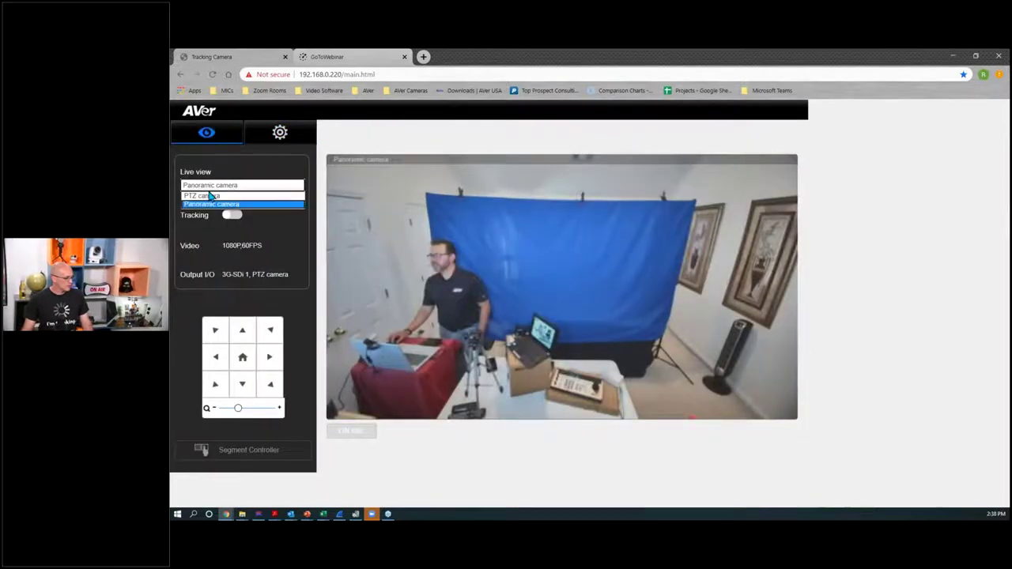
left_click(221, 198)
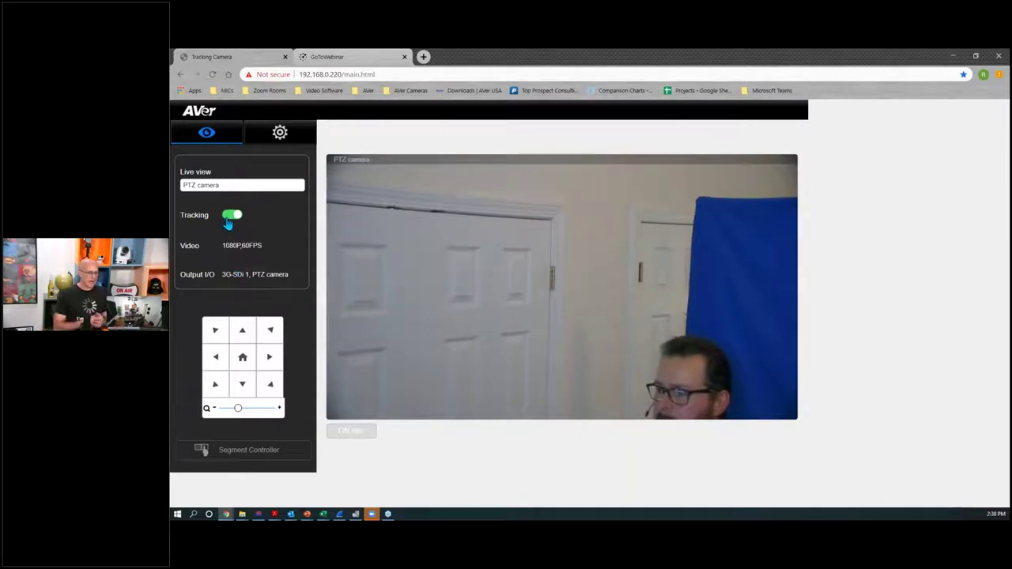
Step: Turn tracking off, send the camera to Home, and pan left to find the presenter
left_click(235, 336)
left_click(242, 359)
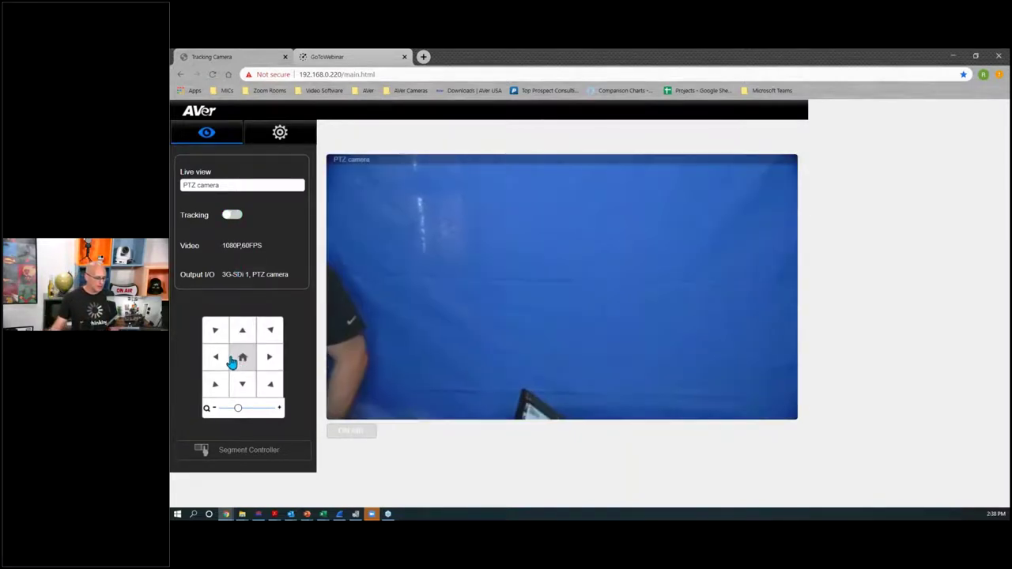
left_click(215, 358)
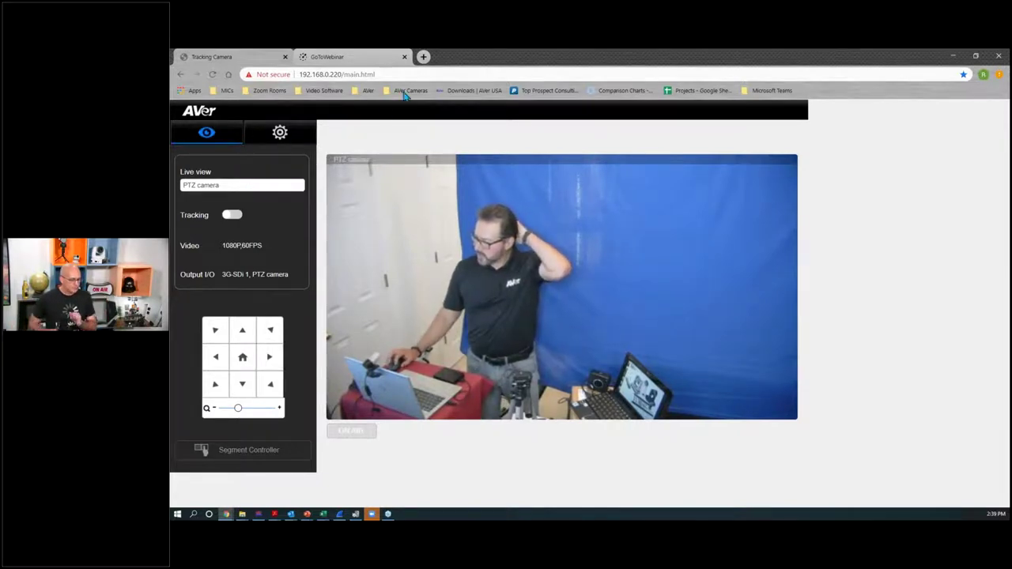
Step: In a new tab, go from the AVer USA downloads page to the TR530 product page
left_click(423, 56)
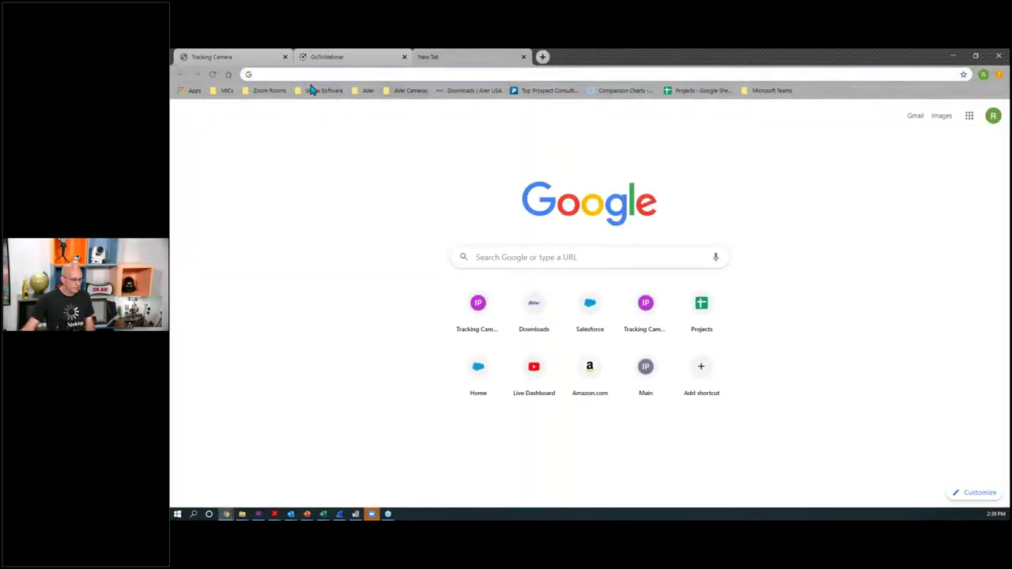
left_click(461, 91)
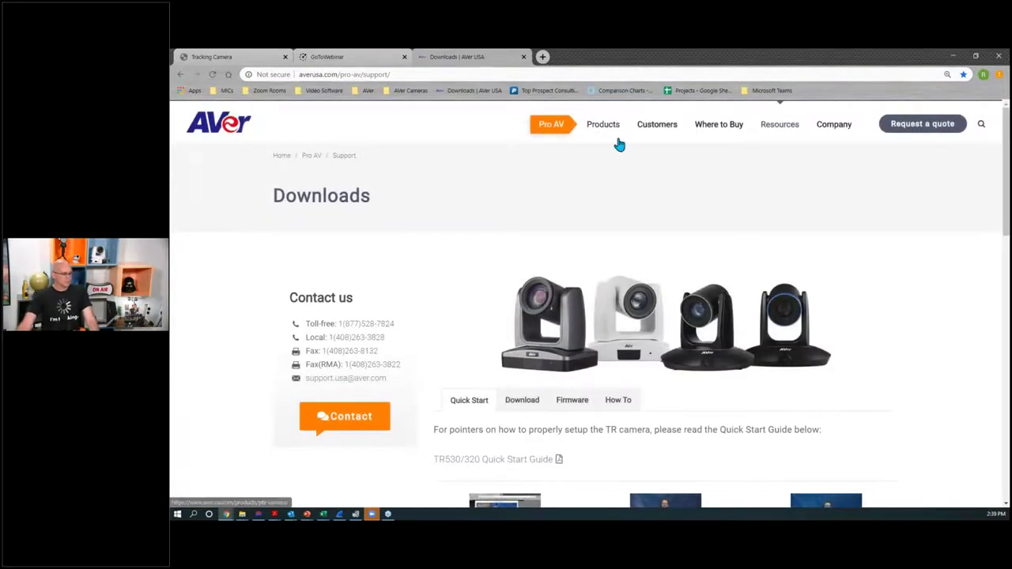
mouse_move(626, 144)
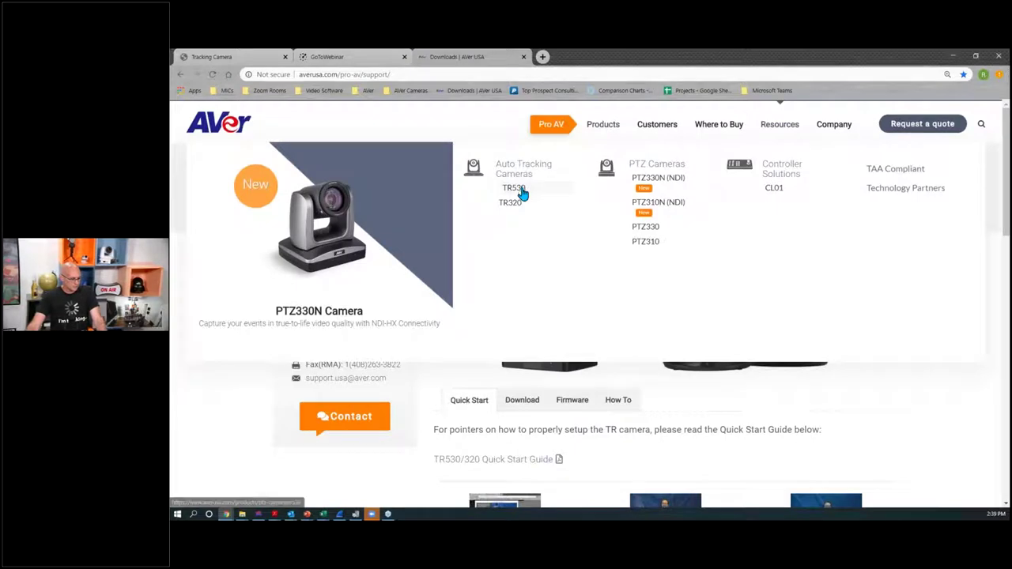
left_click(521, 191)
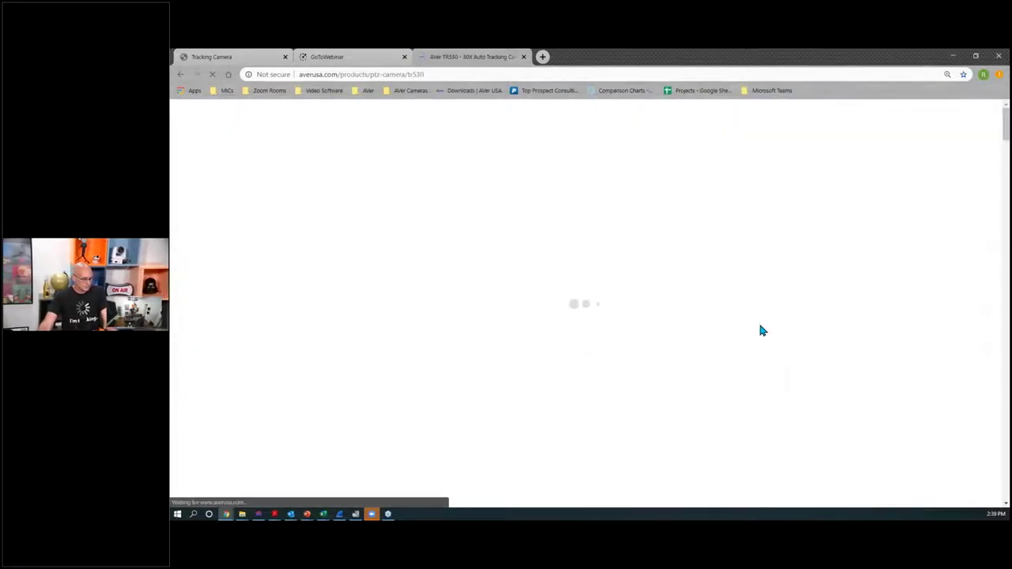
Step: Scroll the TR530 page past the specifications down to Optional accessories
scroll(756, 315, "down", 10)
scroll(869, 113, "down", 10)
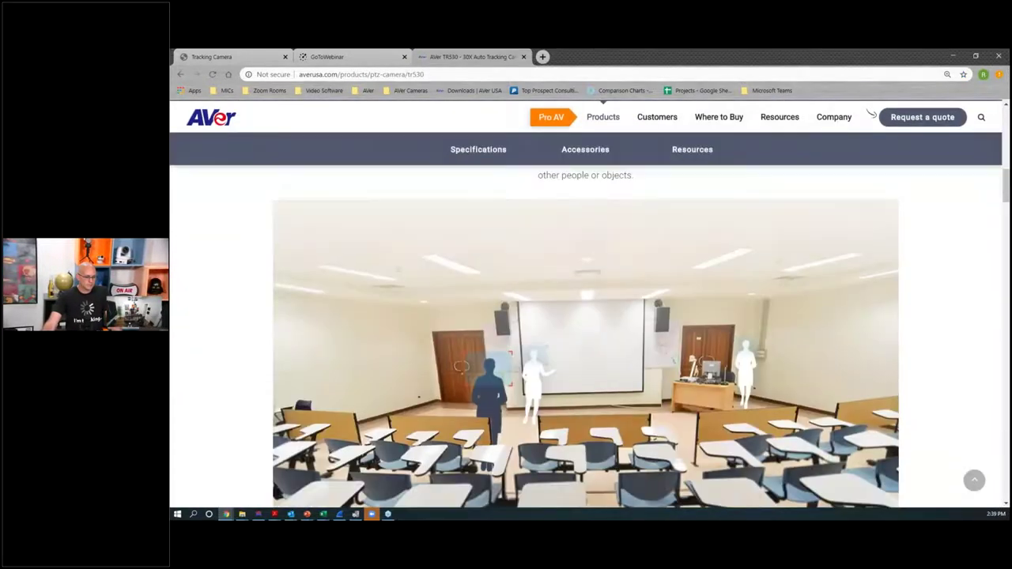
scroll(870, 113, "down", 10)
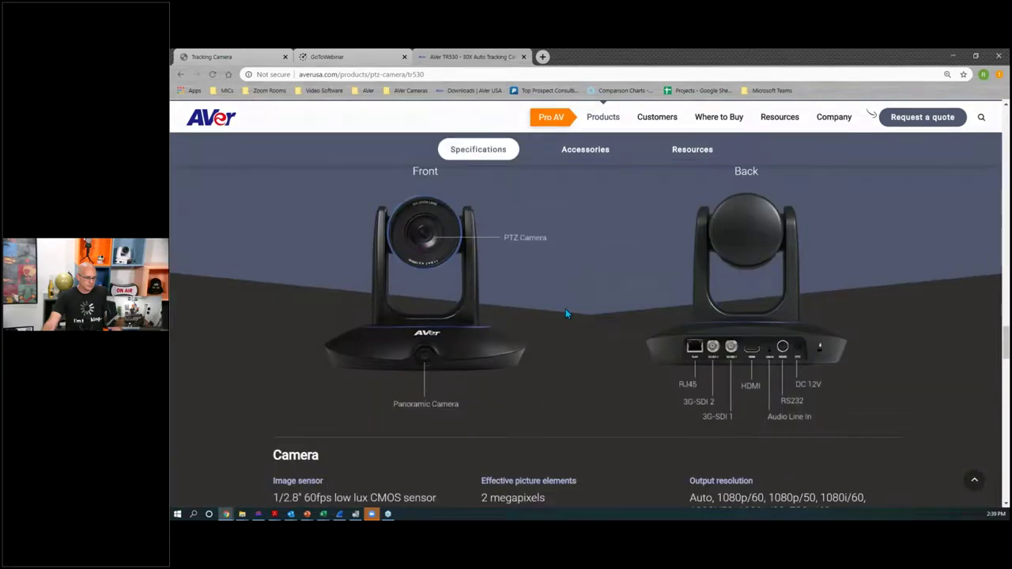
scroll(565, 313, "down", 1)
scroll(538, 294, "up", 1)
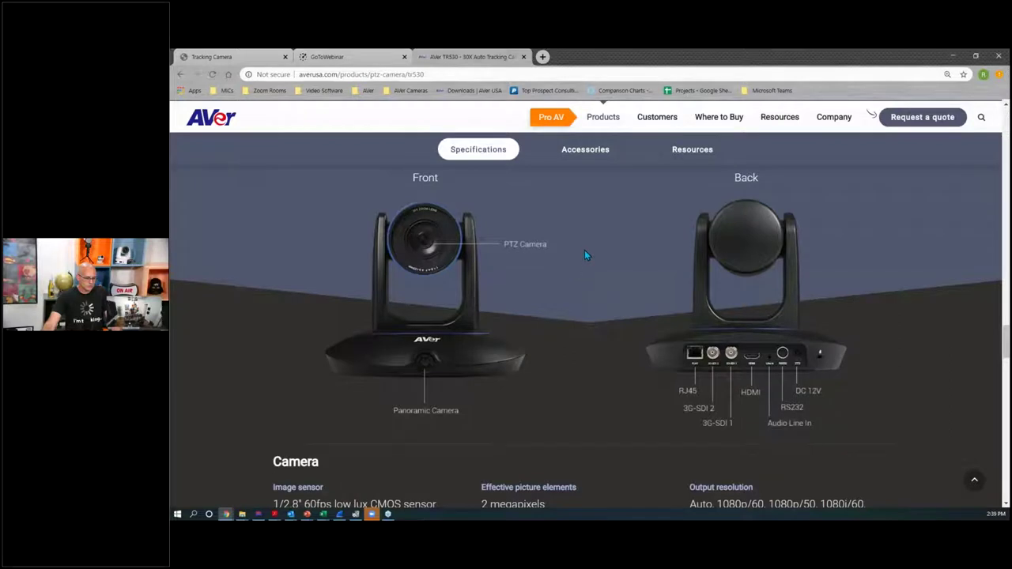
scroll(585, 255, "down", 1)
scroll(585, 256, "down", 1)
scroll(585, 256, "down", 10)
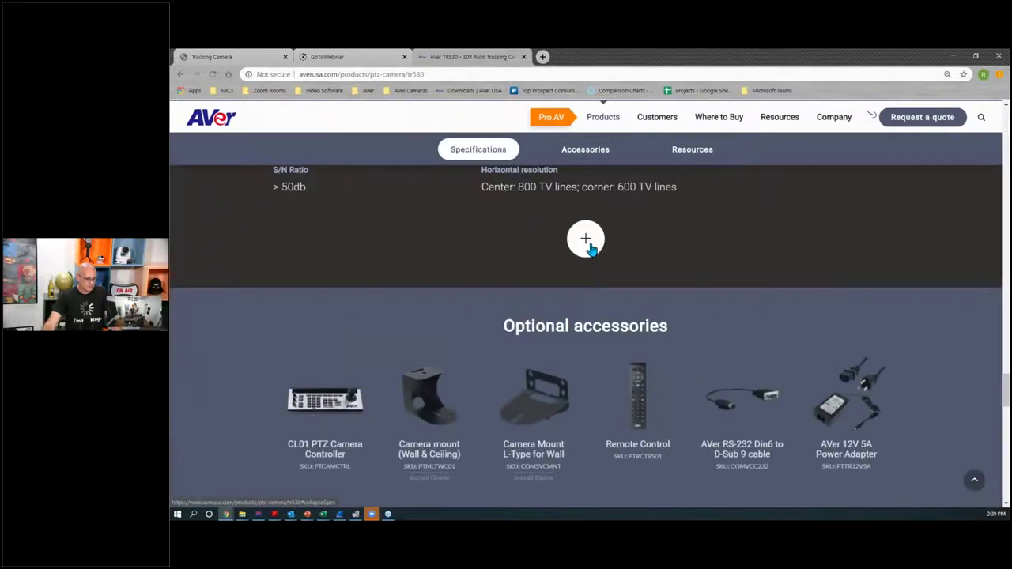
Step: Open the camera mount's Install Guide PDF and zoom it in two steps
left_click(431, 480)
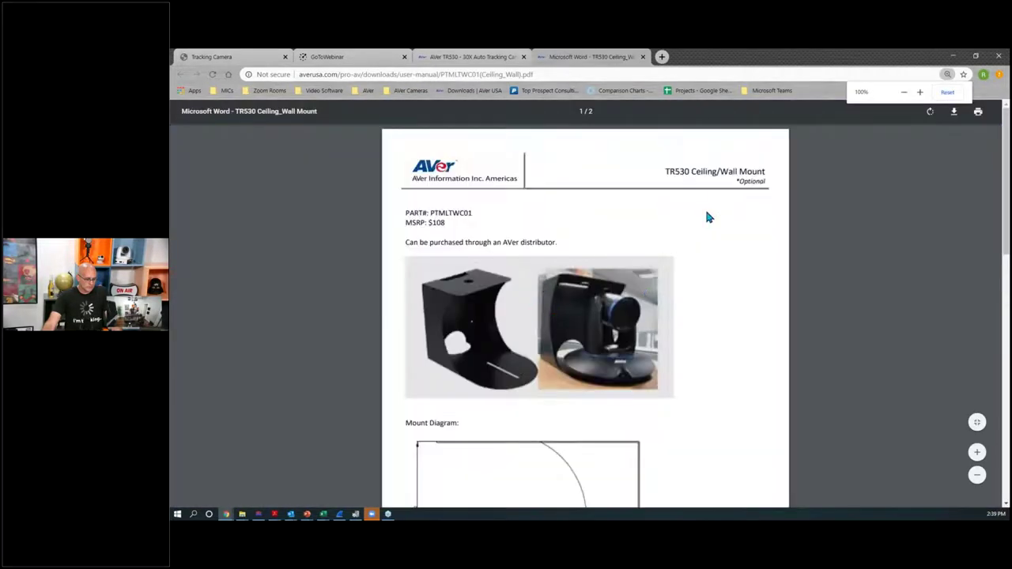
left_click(977, 452)
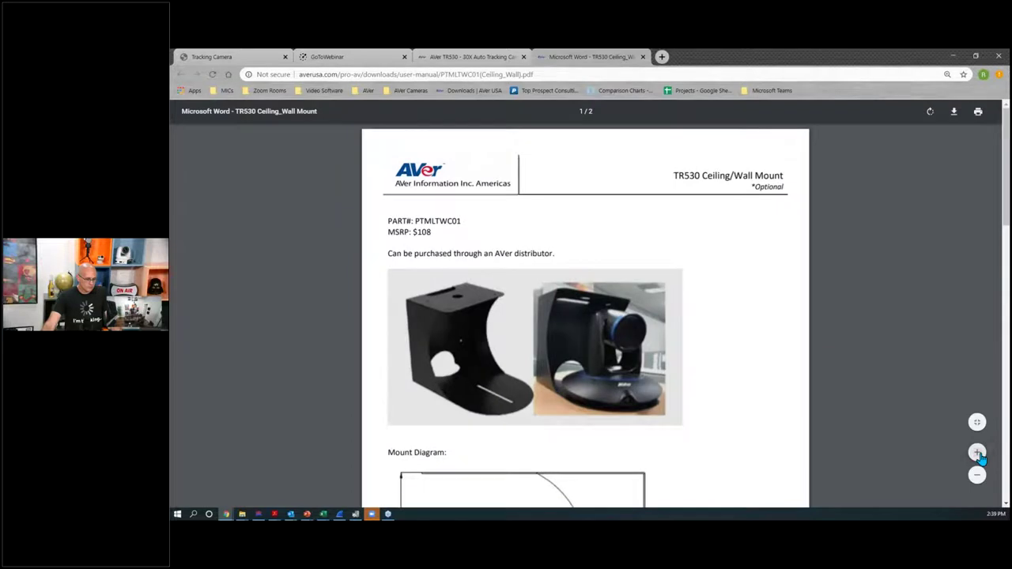
left_click(977, 452)
scroll(807, 374, "down", 2)
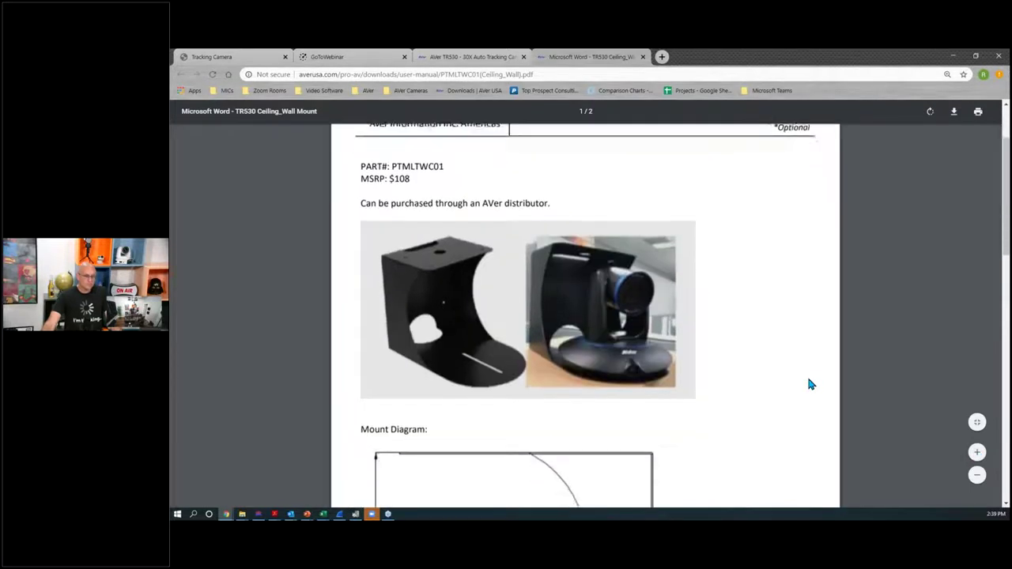
scroll(809, 385, "down", 2)
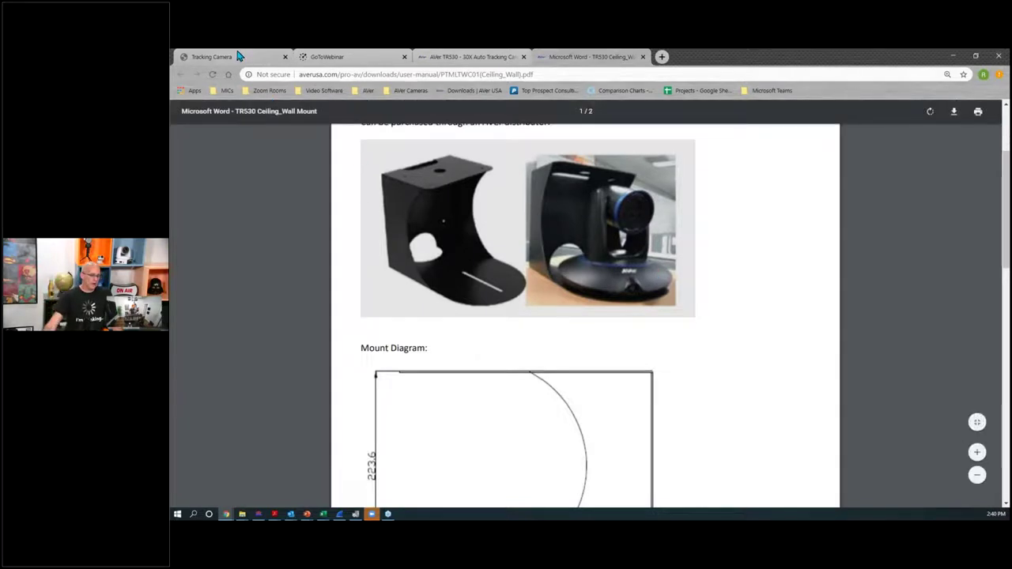
Step: Glance at the camera's live view, then return to the PDF and scroll through both pages
left_click(211, 56)
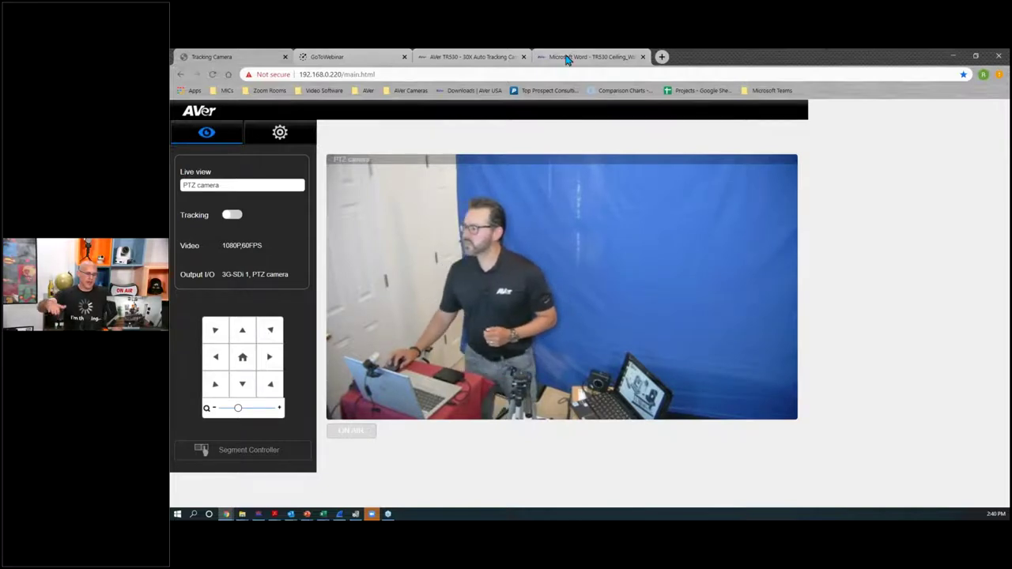
left_click(589, 56)
scroll(752, 365, "down", 2)
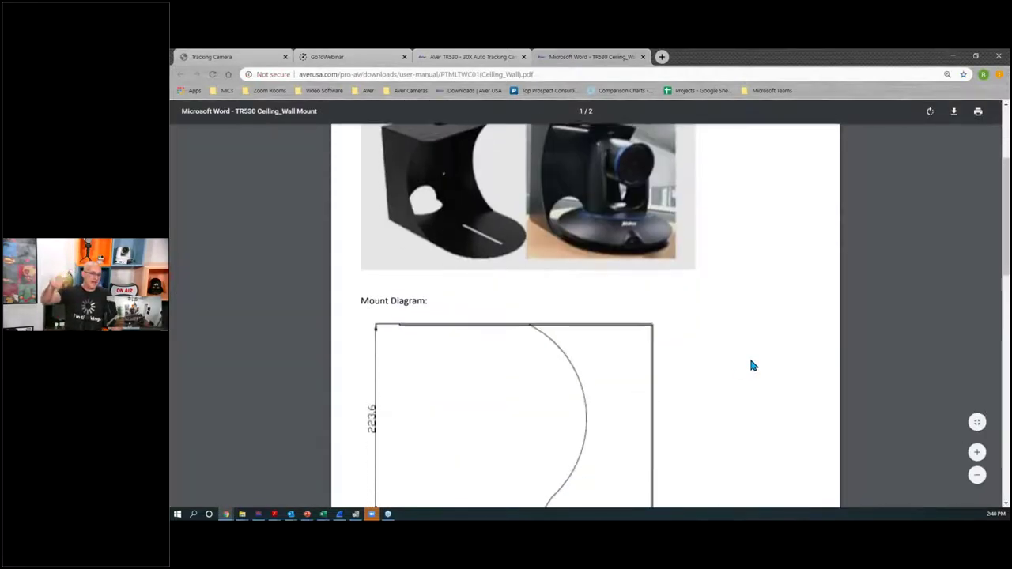
scroll(752, 365, "up", 3)
scroll(752, 365, "down", 3)
scroll(752, 365, "down", 5)
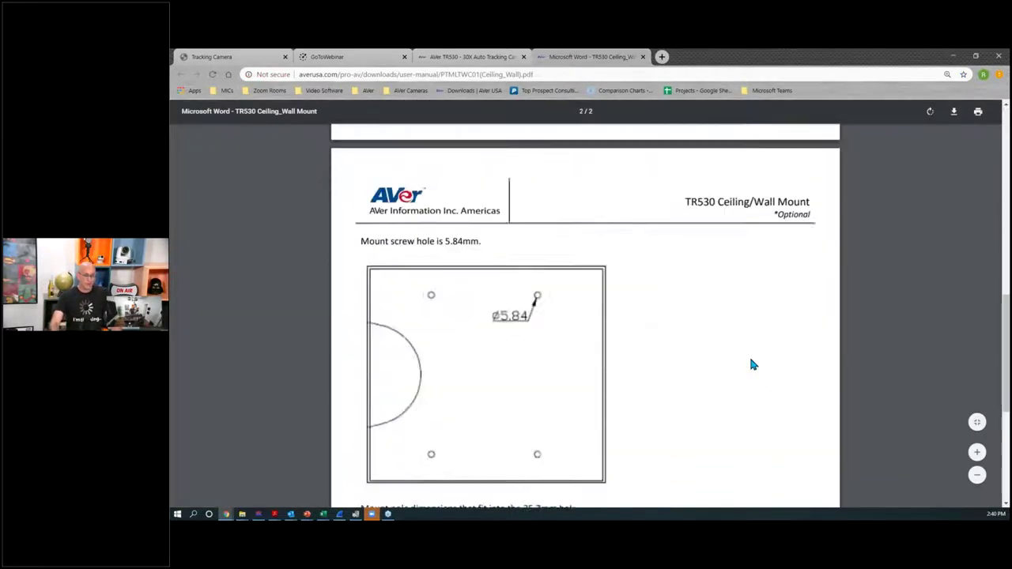
scroll(752, 365, "down", 4)
scroll(752, 365, "up", 12)
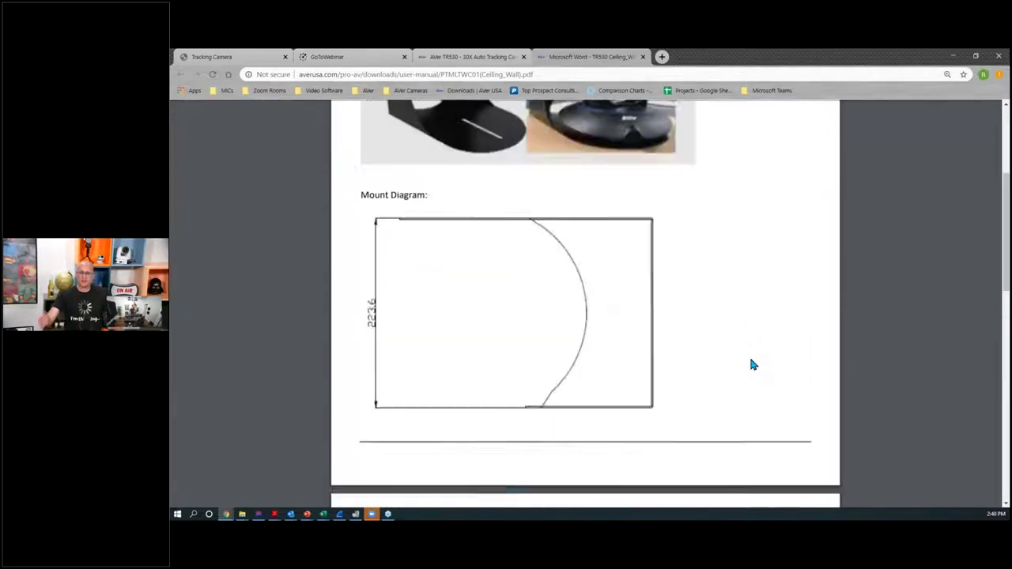
Step: Scroll the TR530 product page back to its top
left_click(431, 58)
scroll(662, 291, "up", 12)
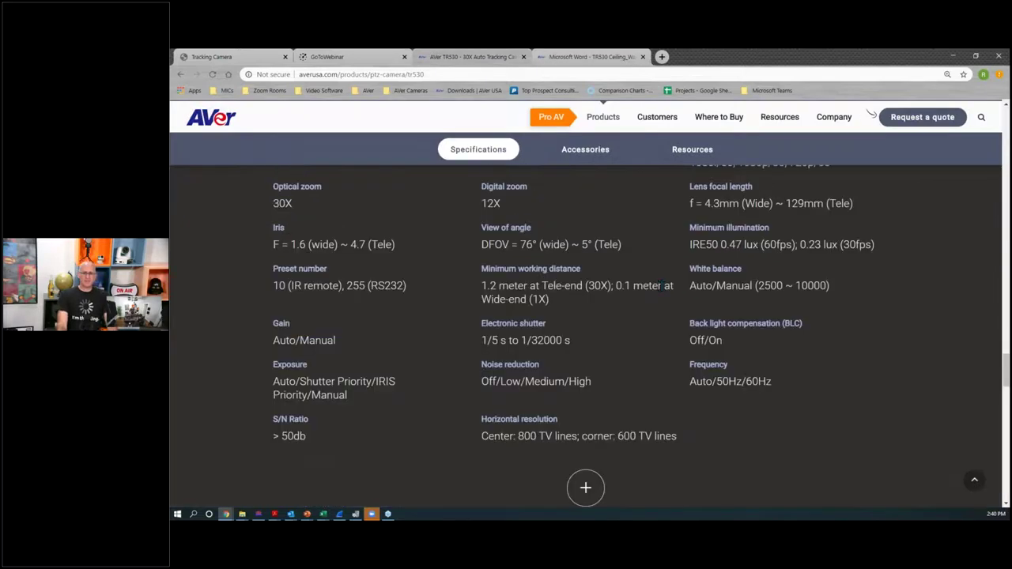
scroll(664, 294, "up", 10)
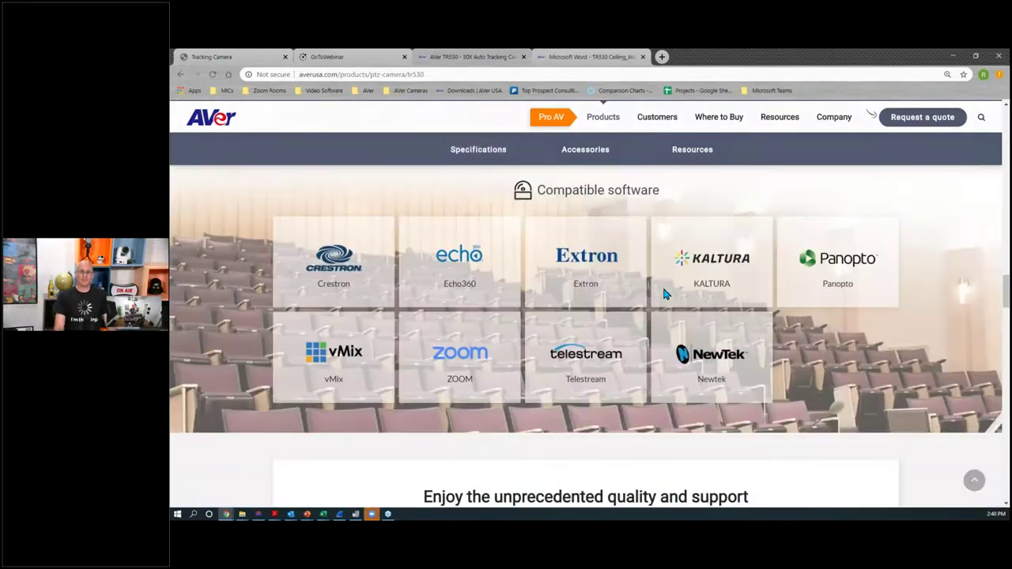
scroll(716, 316, "up", 12)
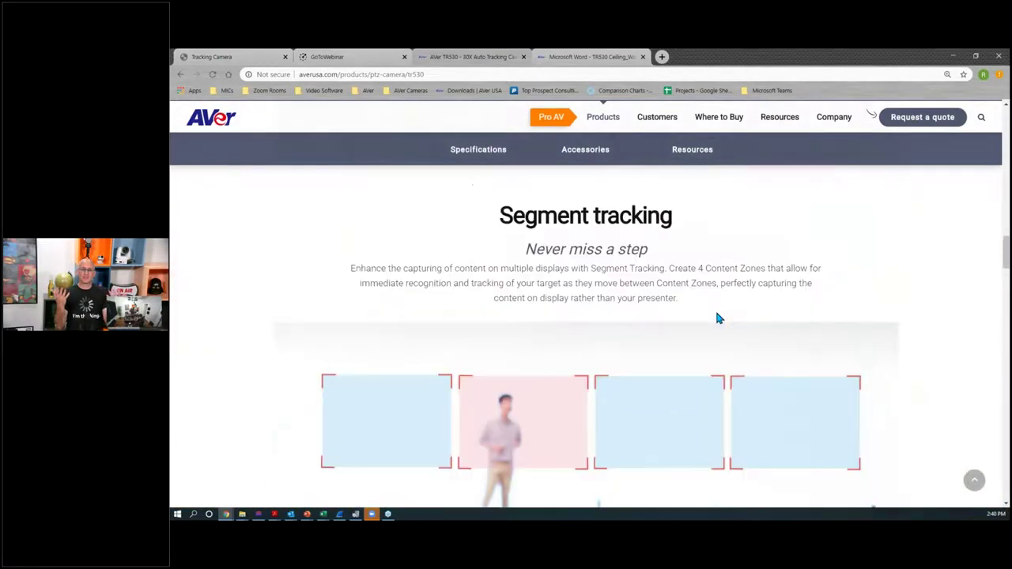
scroll(716, 307, "up", 8)
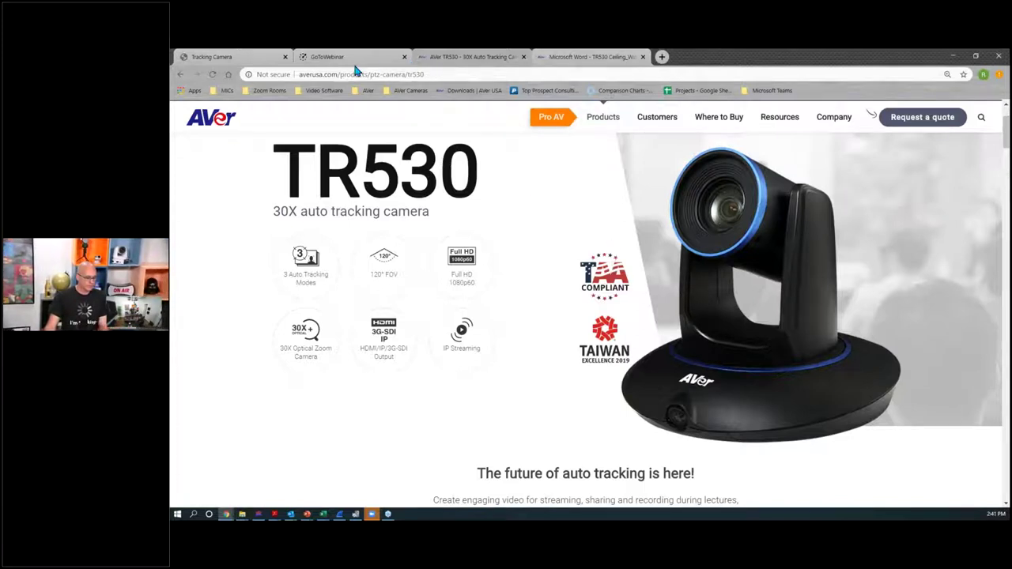
Step: Load the Downloads | AVer USA page in a new tab, then return to the TR530 tab
left_click(662, 57)
left_click(464, 93)
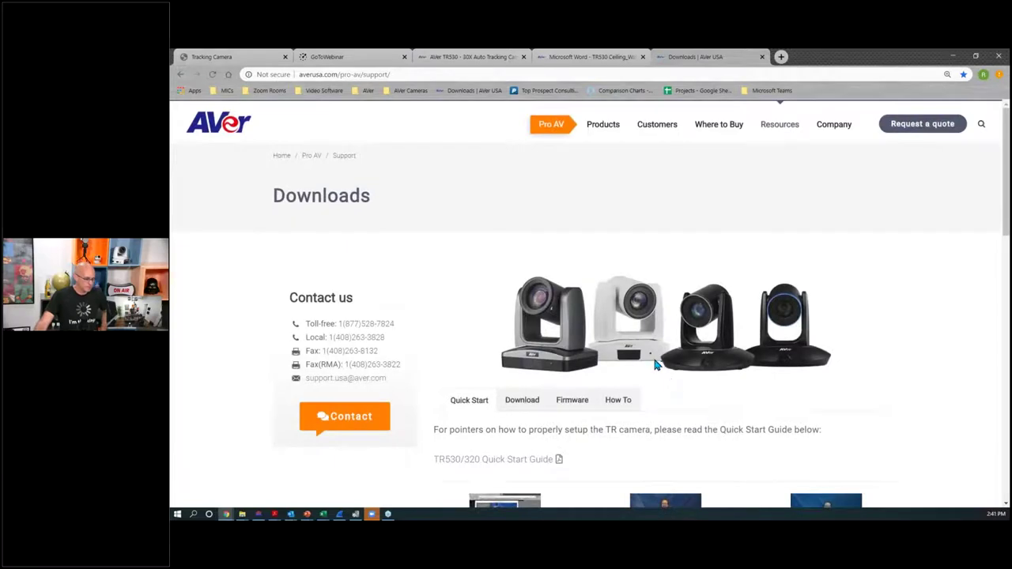
scroll(554, 226, "down", 2)
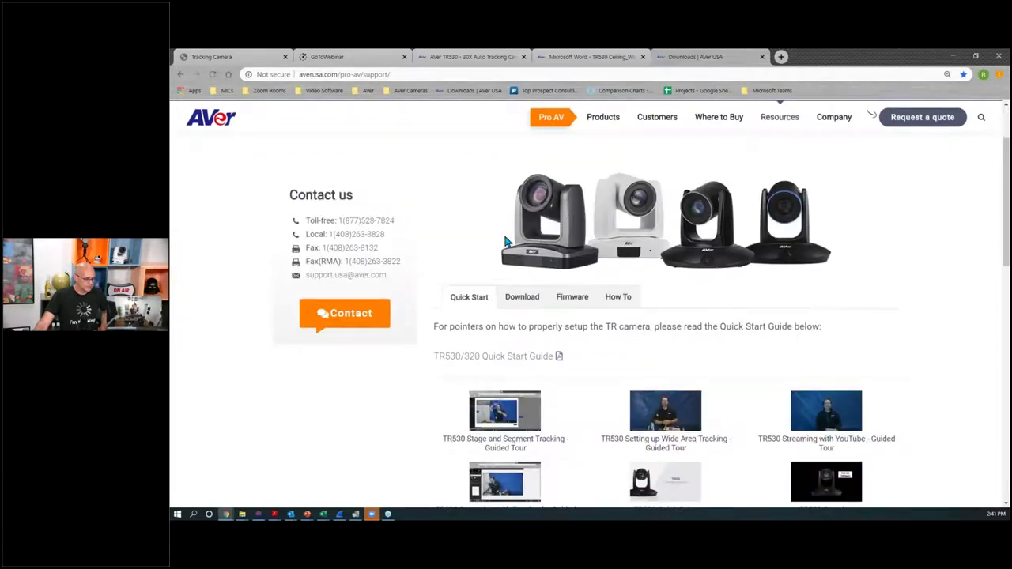
left_click(553, 55)
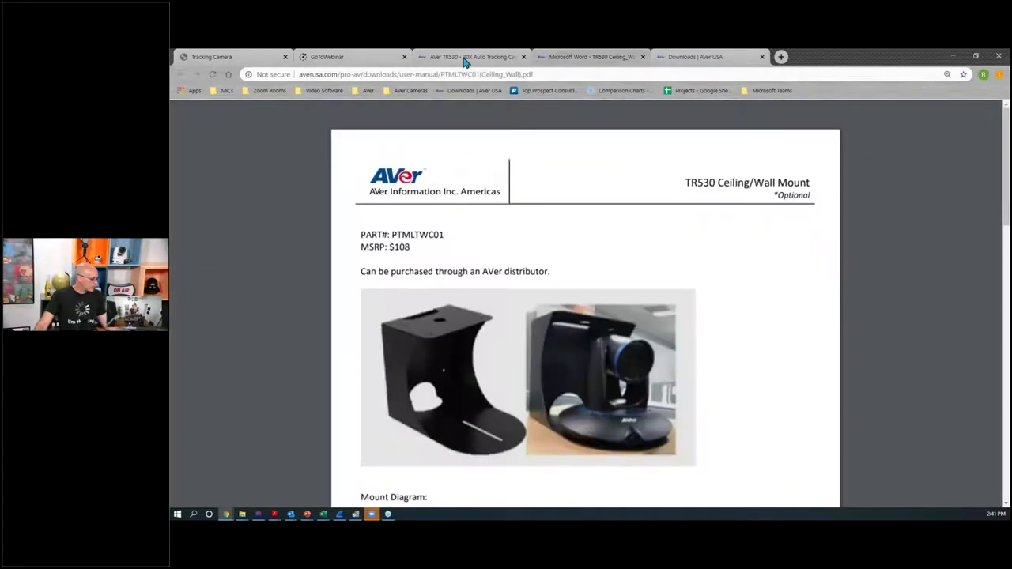
left_click(465, 59)
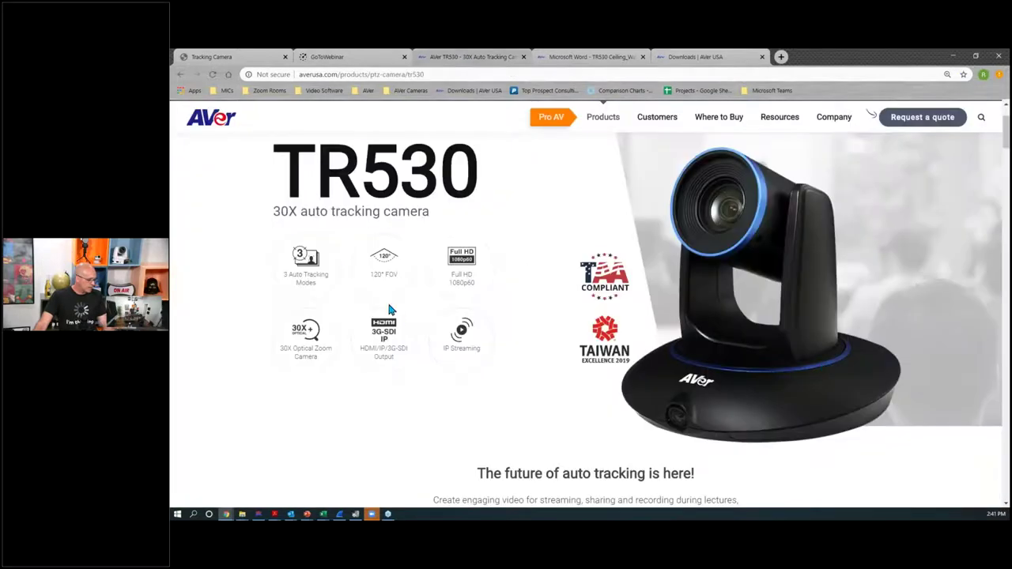
Step: In the camera's Tracking setting, change the tracking mode to Wide Area
left_click(200, 56)
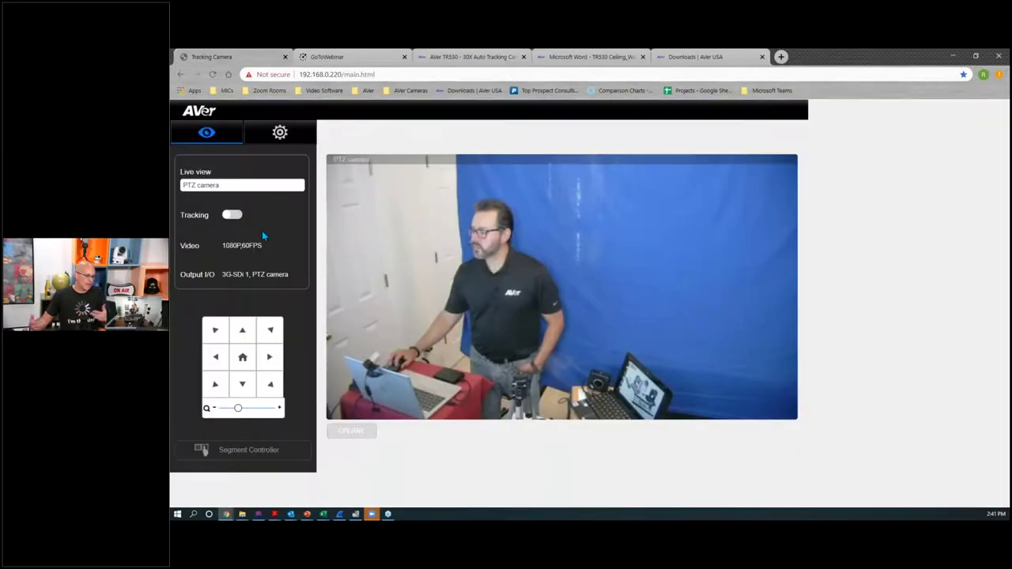
left_click(280, 132)
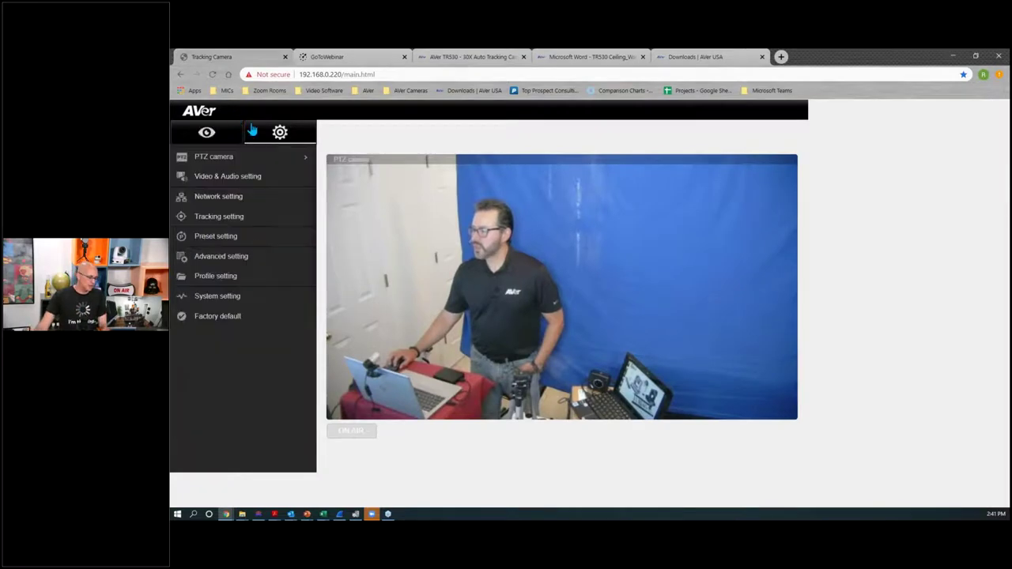
left_click(219, 216)
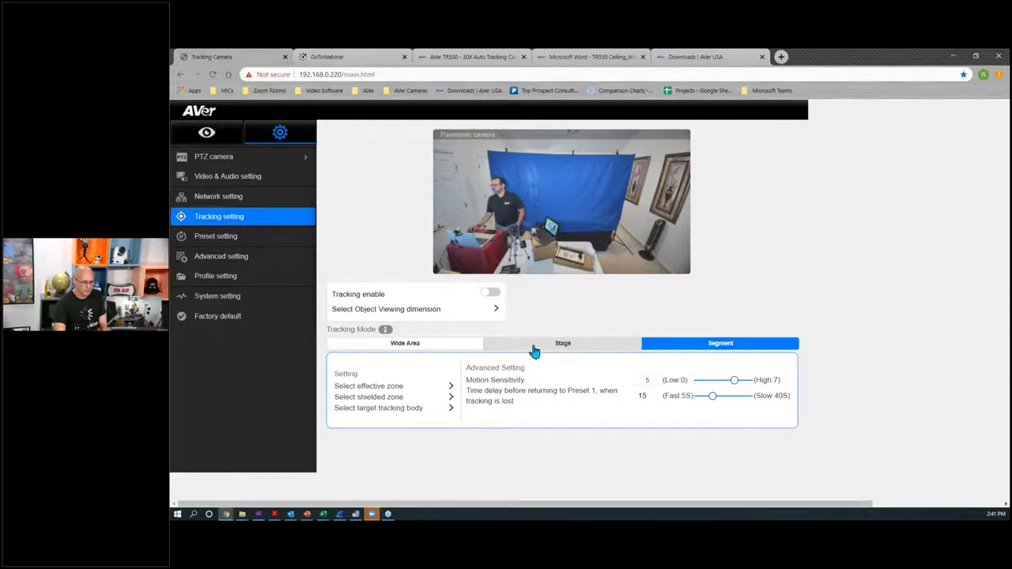
left_click(390, 345)
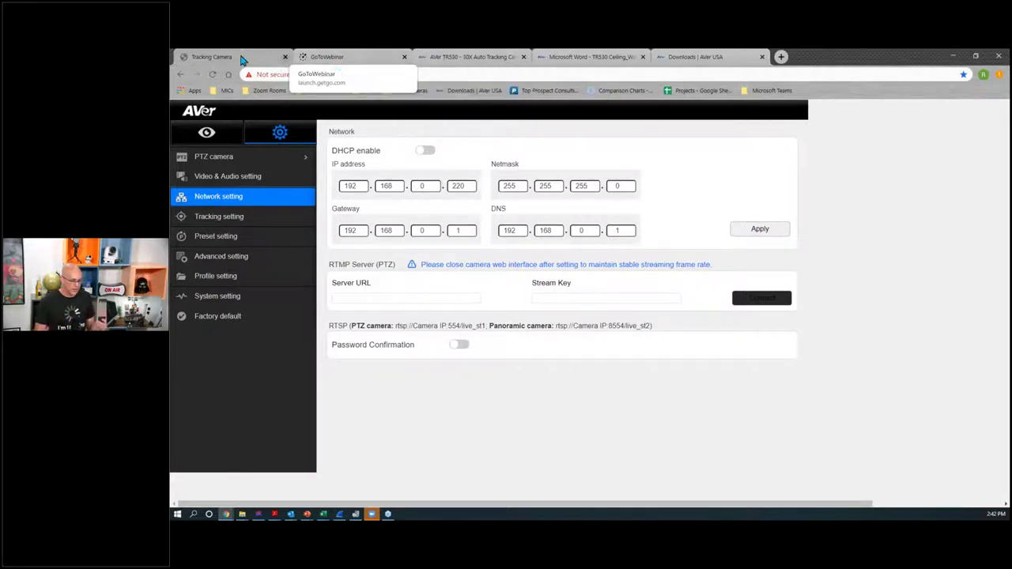
Step: From the Downloads tab, go to the AVer USA home page and scroll down it
left_click(695, 57)
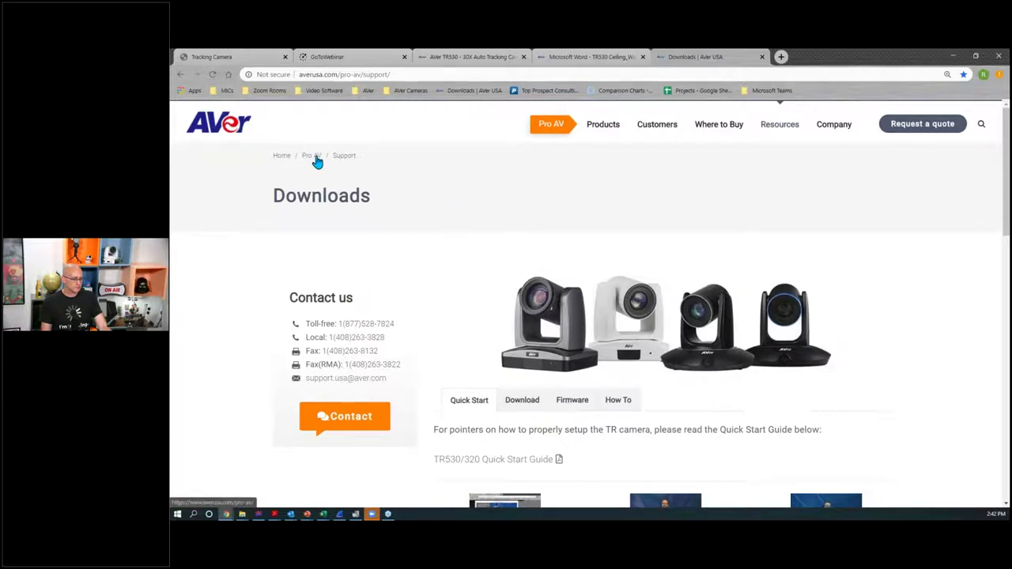
left_click(283, 156)
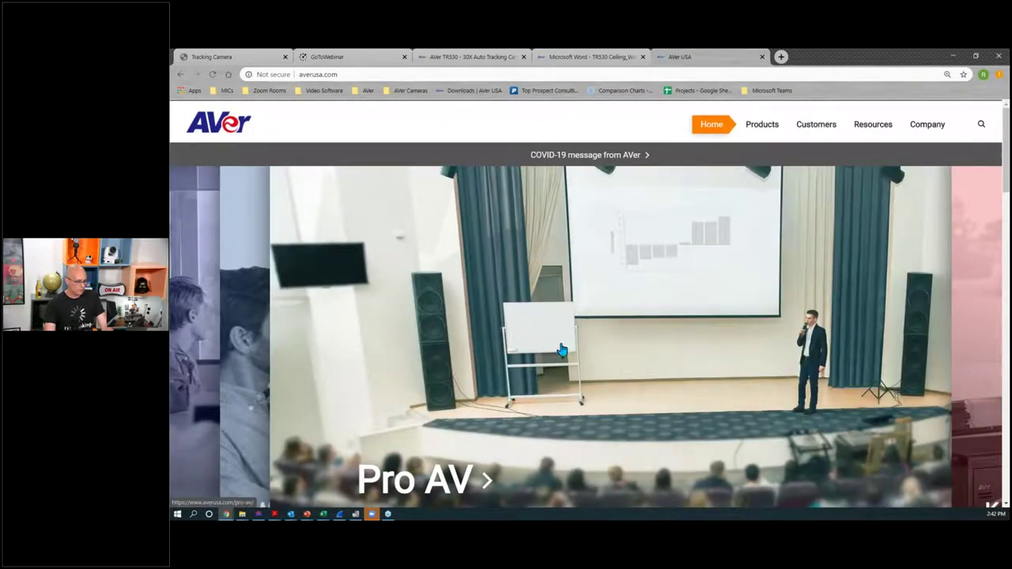
scroll(559, 348, "down", 1)
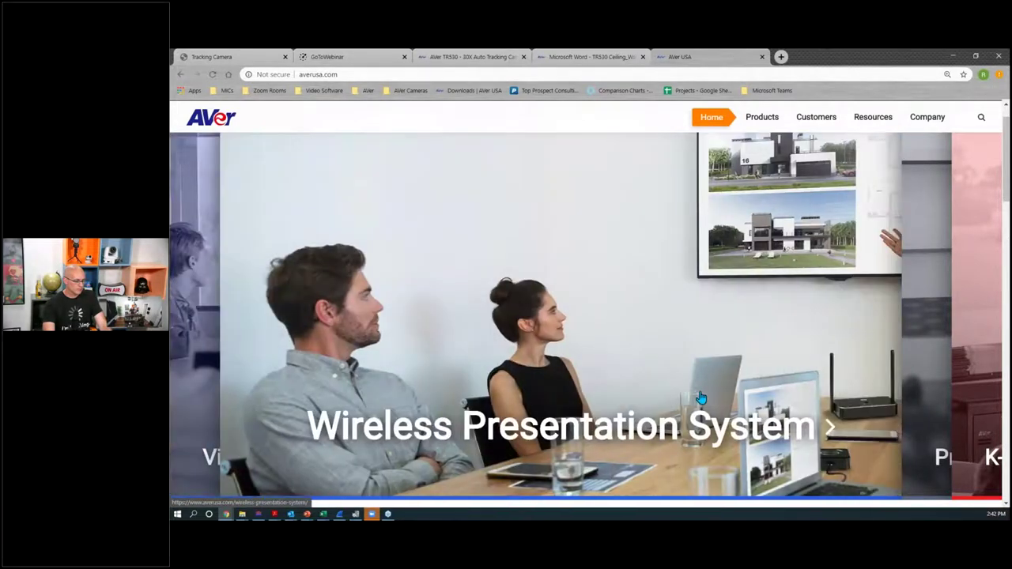
scroll(711, 402, "down", 1)
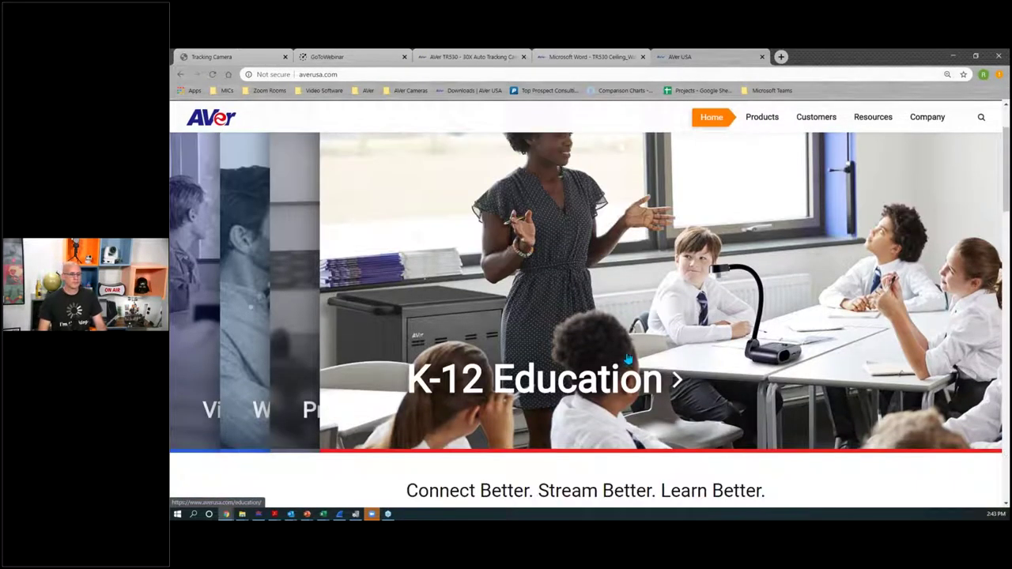
scroll(627, 360, "down", 1)
scroll(606, 279, "down", 1)
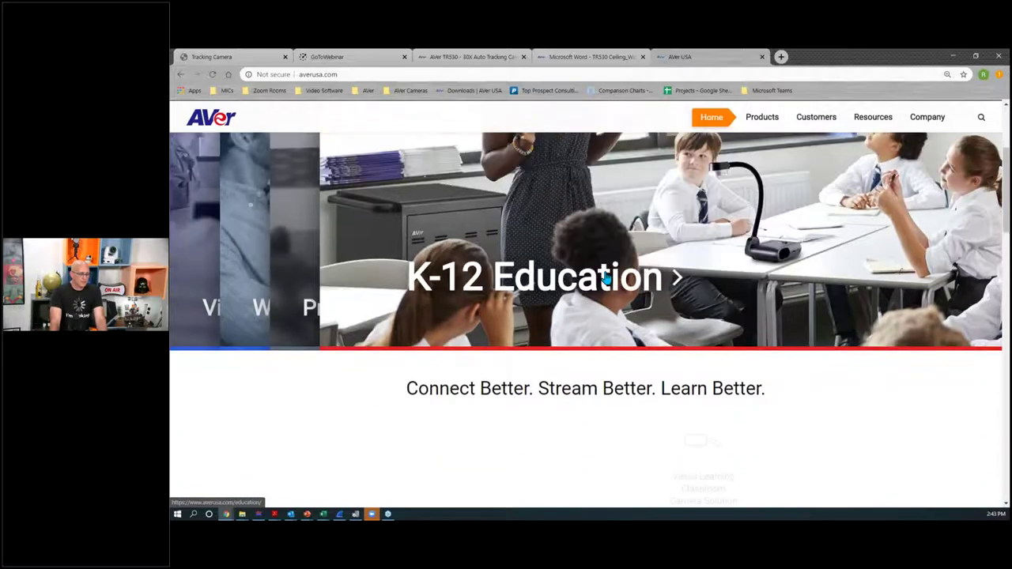
Step: Open the K-12 Education page, then reach the AVer USA home page in a new tab
left_click(606, 276)
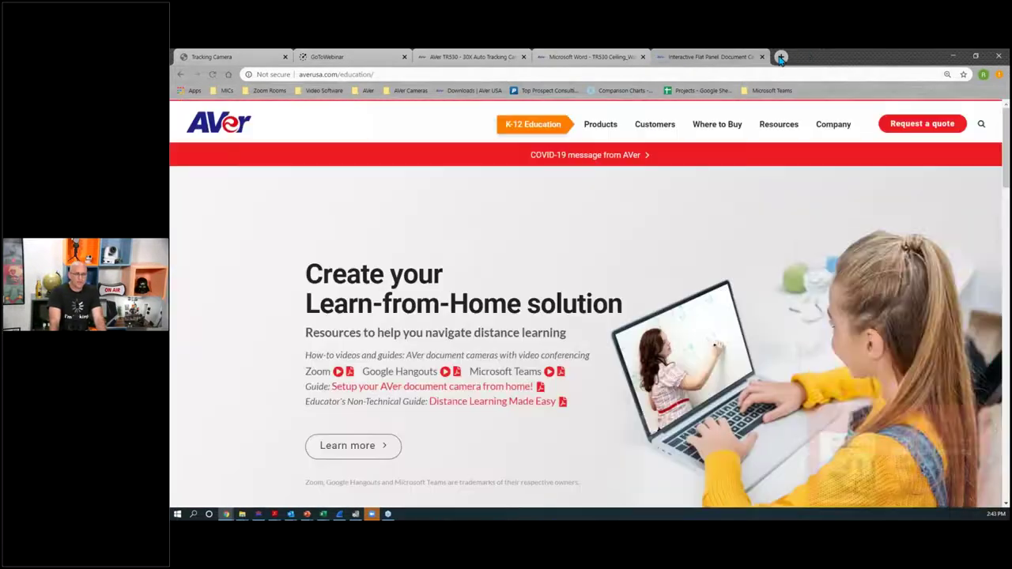
left_click(780, 57)
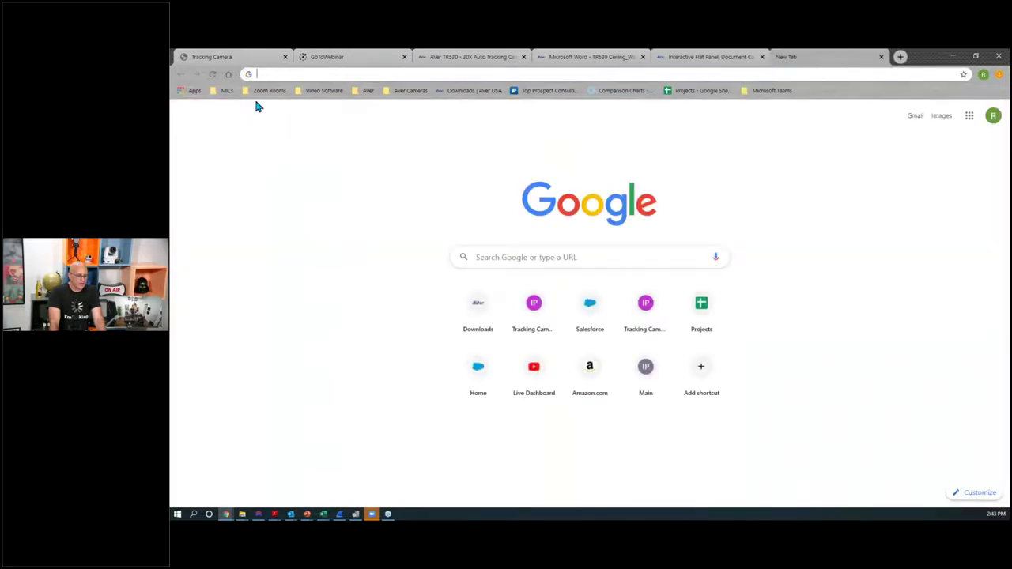
left_click(467, 91)
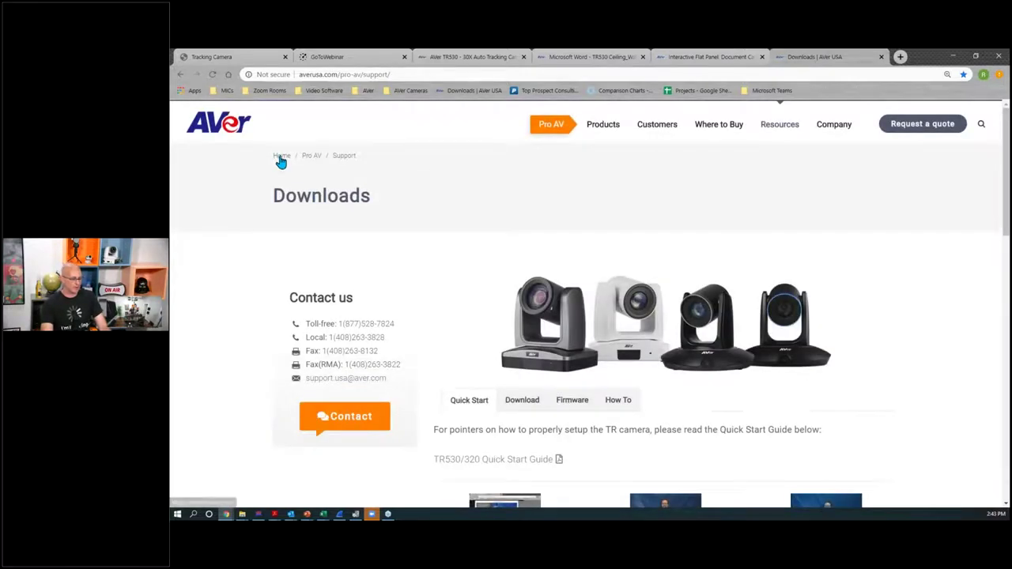
left_click(281, 156)
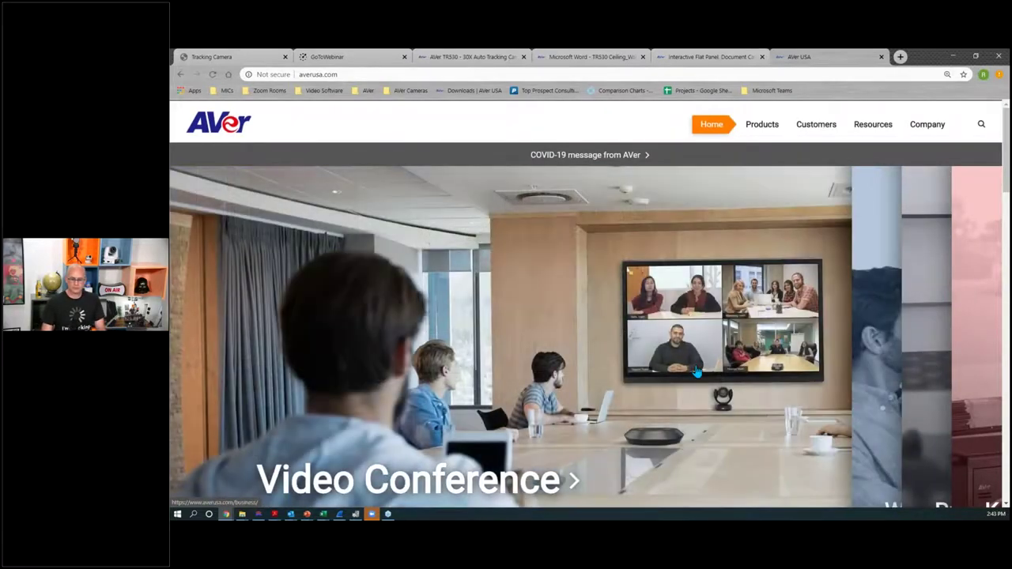
scroll(697, 371, "down", 2)
scroll(697, 371, "down", 2)
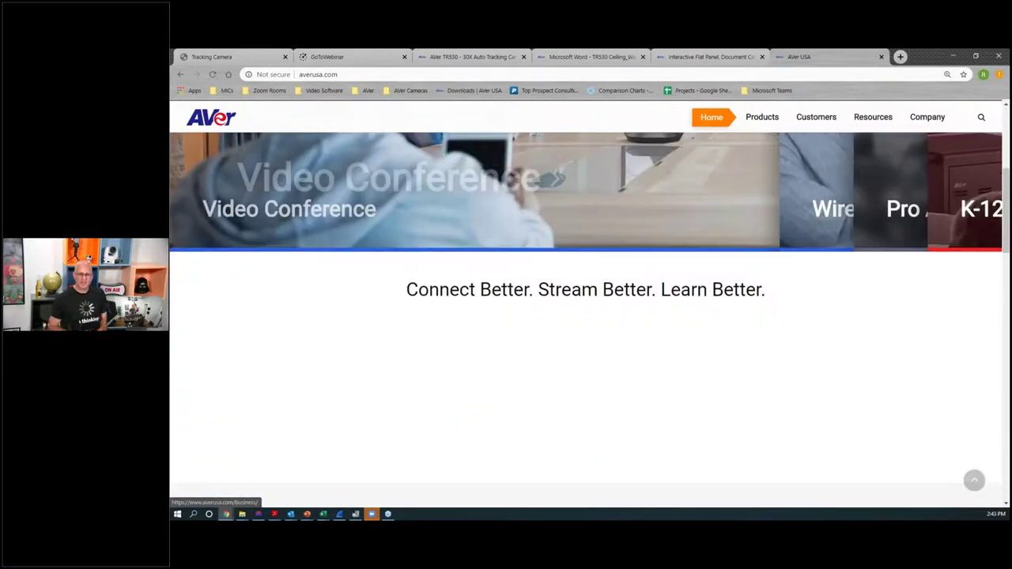
scroll(637, 350, "up", 4)
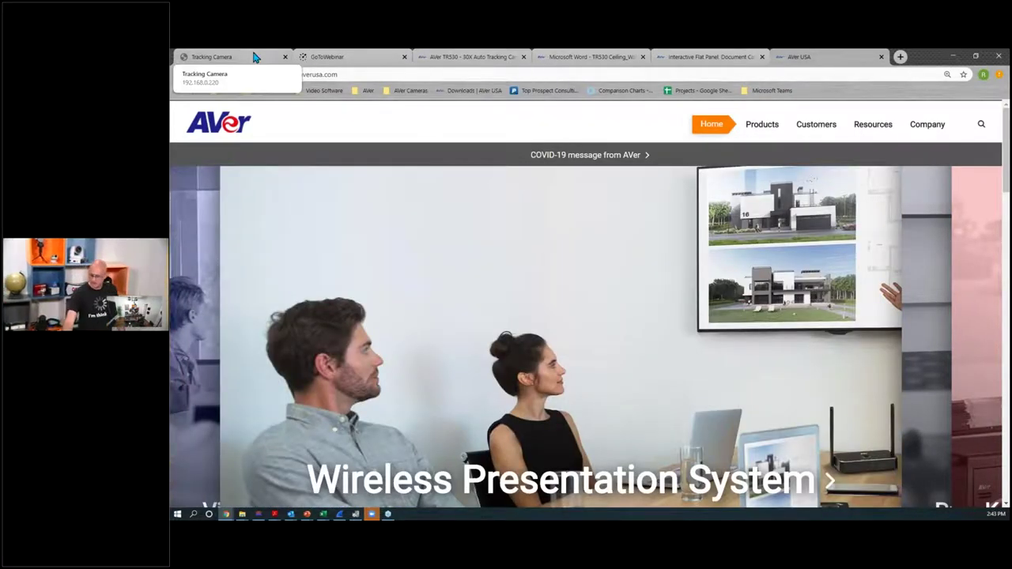
Step: Back in the tracking camera interface, set the Live view dropdown to PTZ camera
left_click(253, 56)
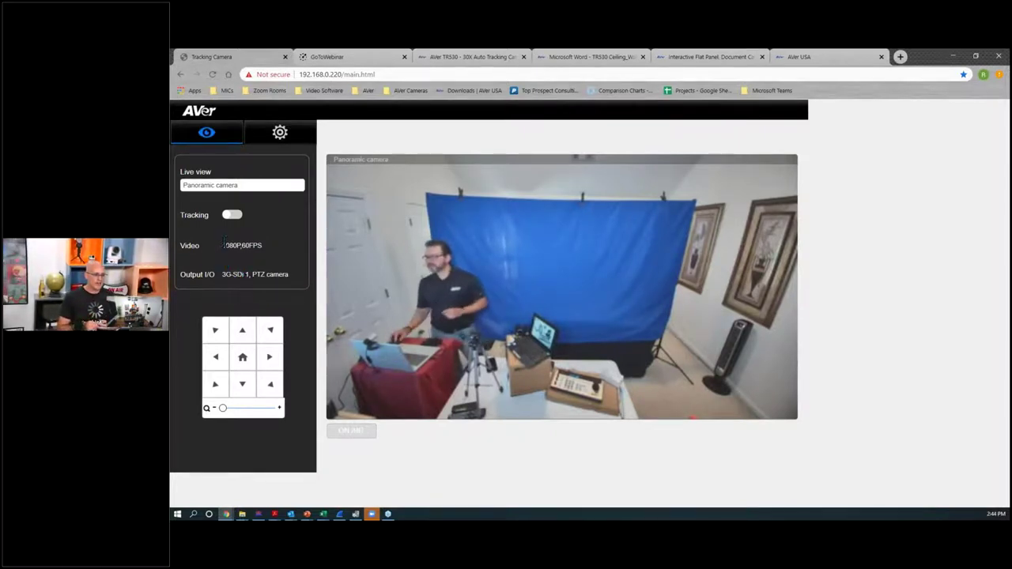
left_click(227, 186)
left_click(229, 196)
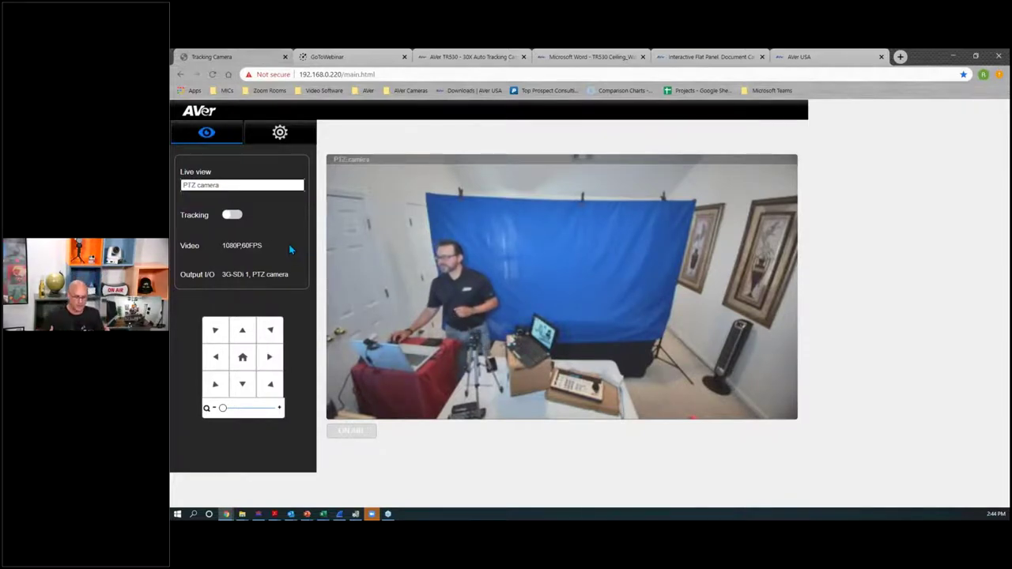
Step: Switch automatic presenter tracking on
left_click(231, 215)
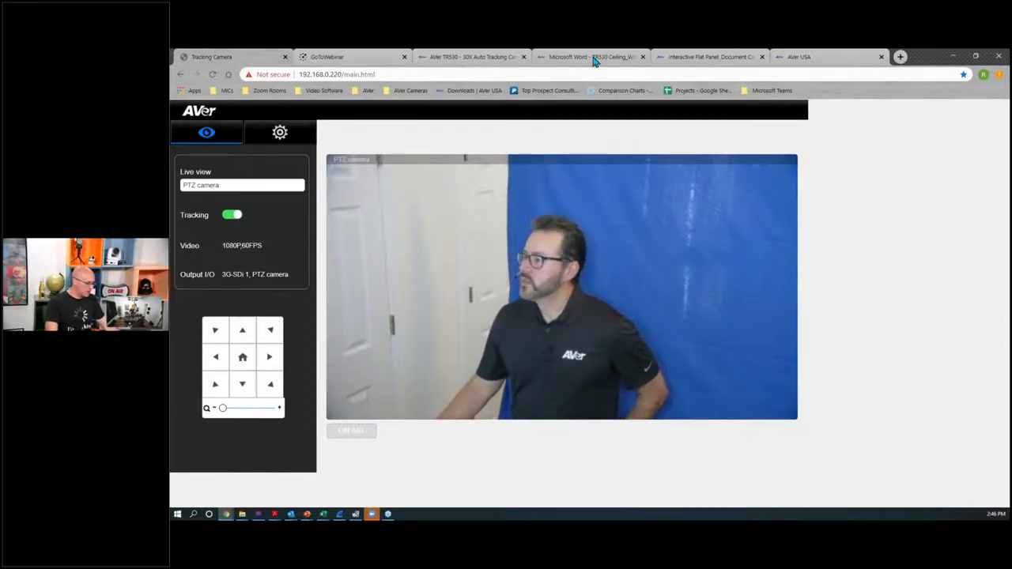
Step: Open the PTZ330N (NDI) product page from the TR530 tab, then load the Downloads support page
left_click(698, 59)
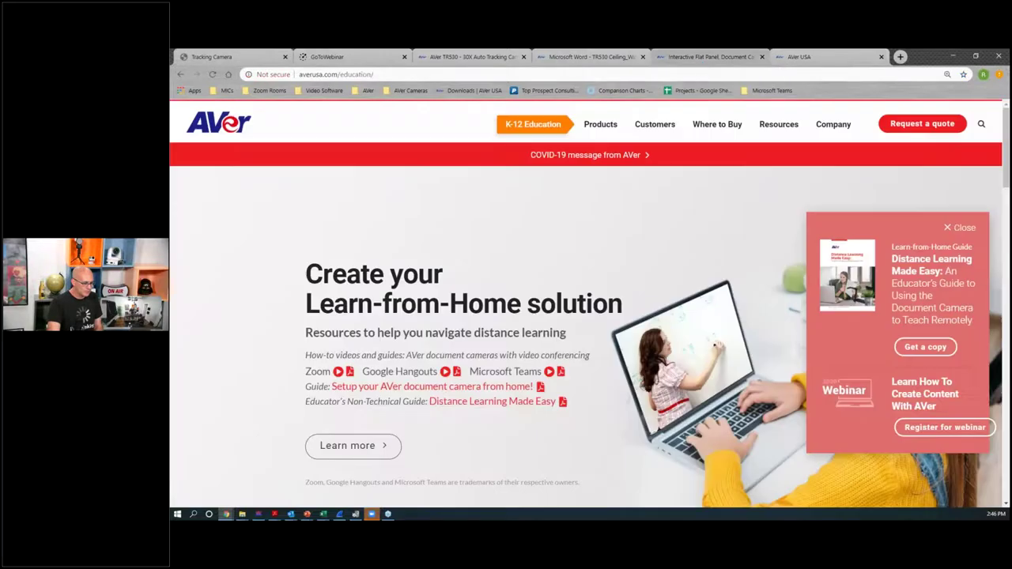
left_click(551, 58)
left_click(498, 59)
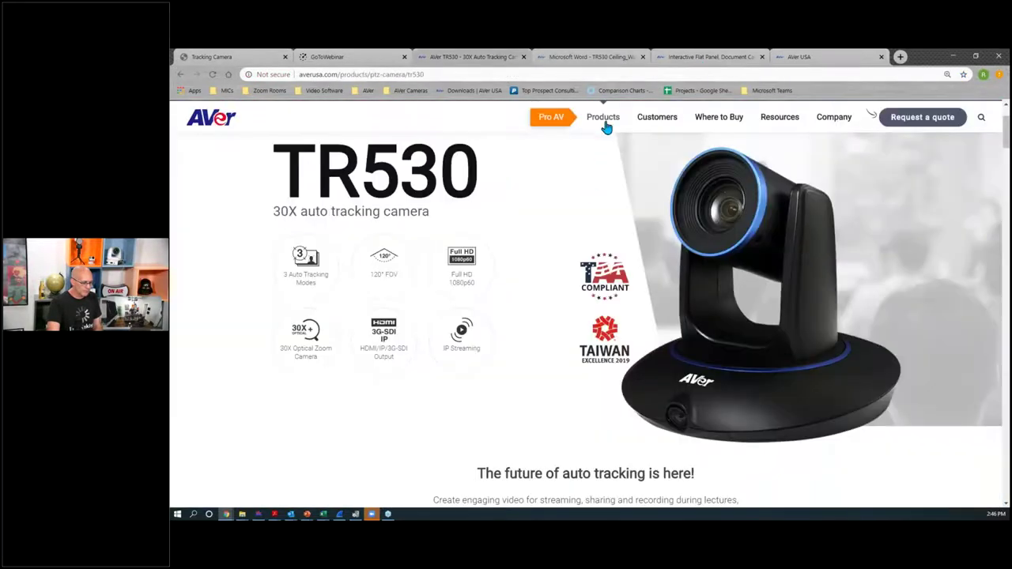
mouse_move(604, 124)
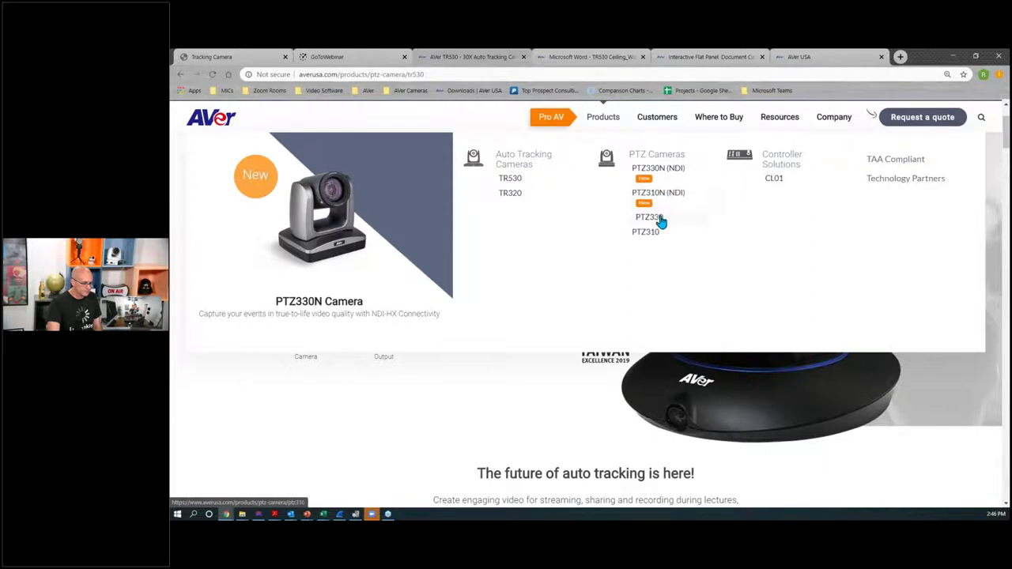
left_click(668, 171)
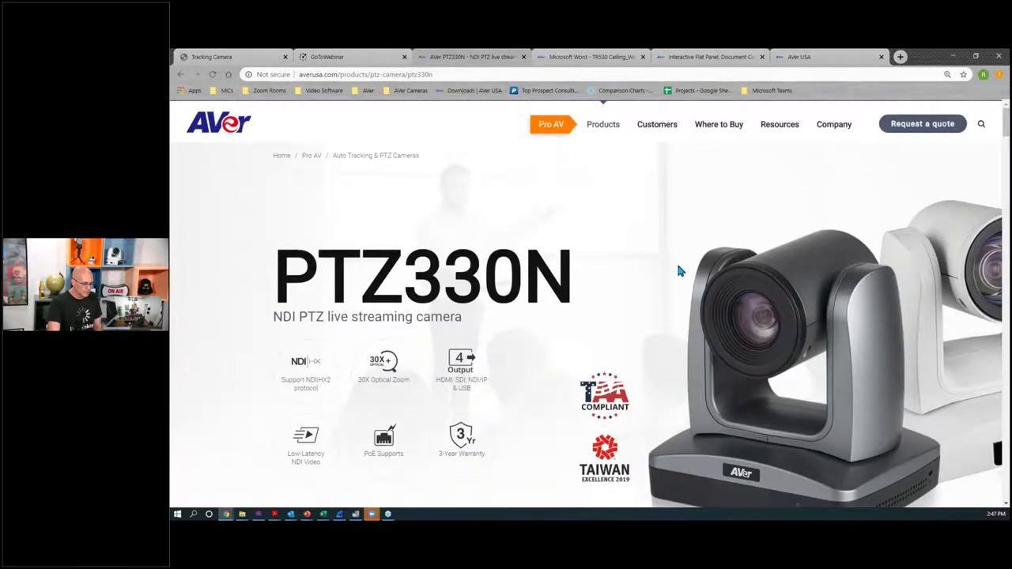
scroll(678, 270, "down", 1)
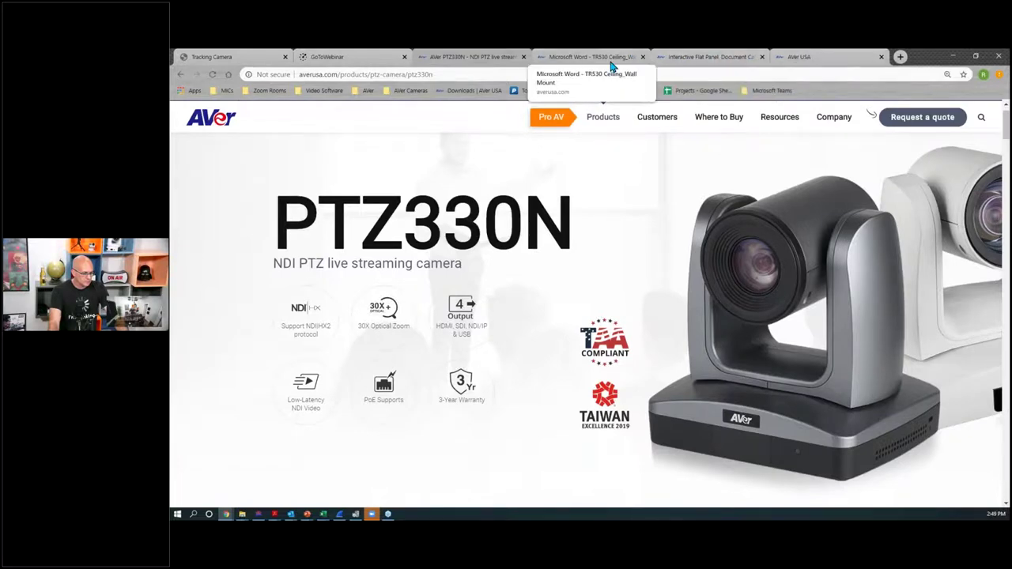
left_click(461, 91)
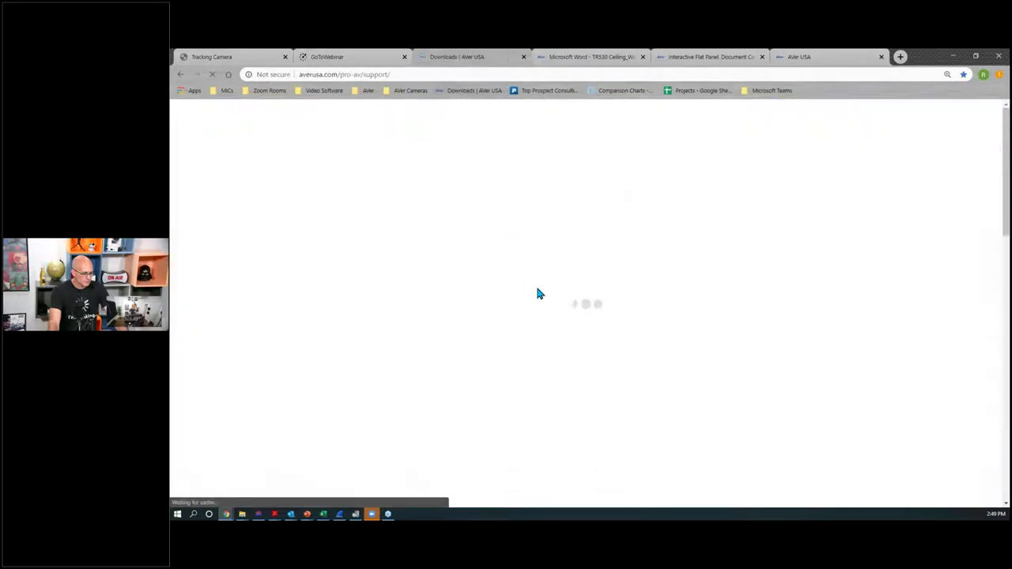
Step: Go to the TR530 30X auto tracking camera product page from the Products menu
mouse_move(610, 130)
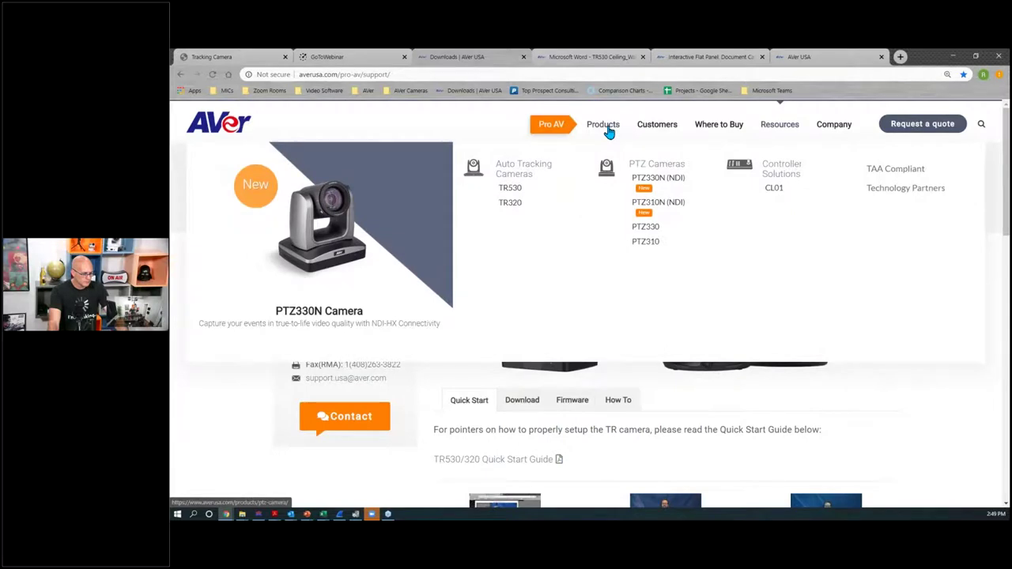
left_click(511, 191)
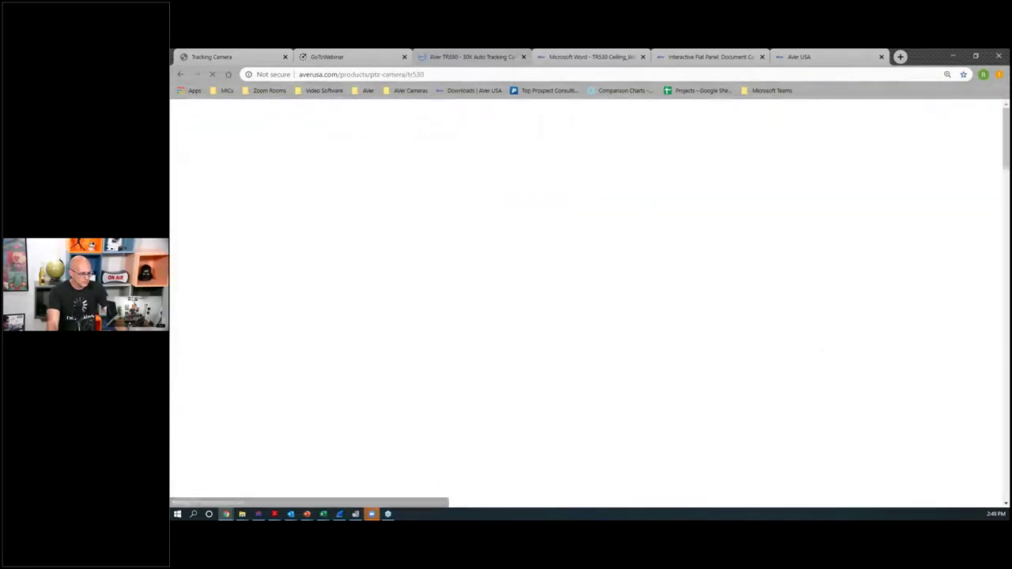
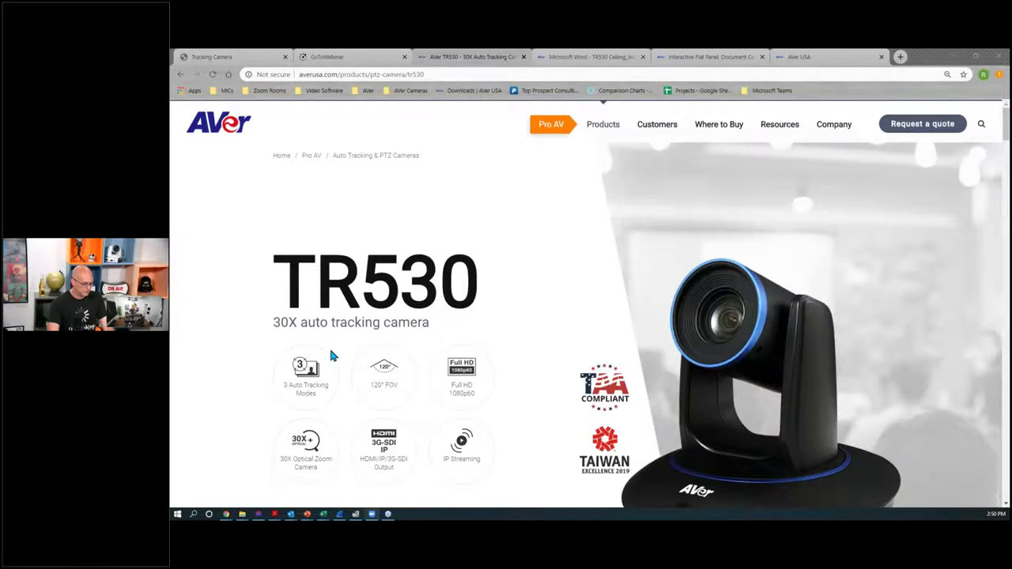
Step: In a new tab, load the AVer PTZ camera's web interface at 192.168.0.225 from the AVer Cameras bookmarks
left_click(795, 60)
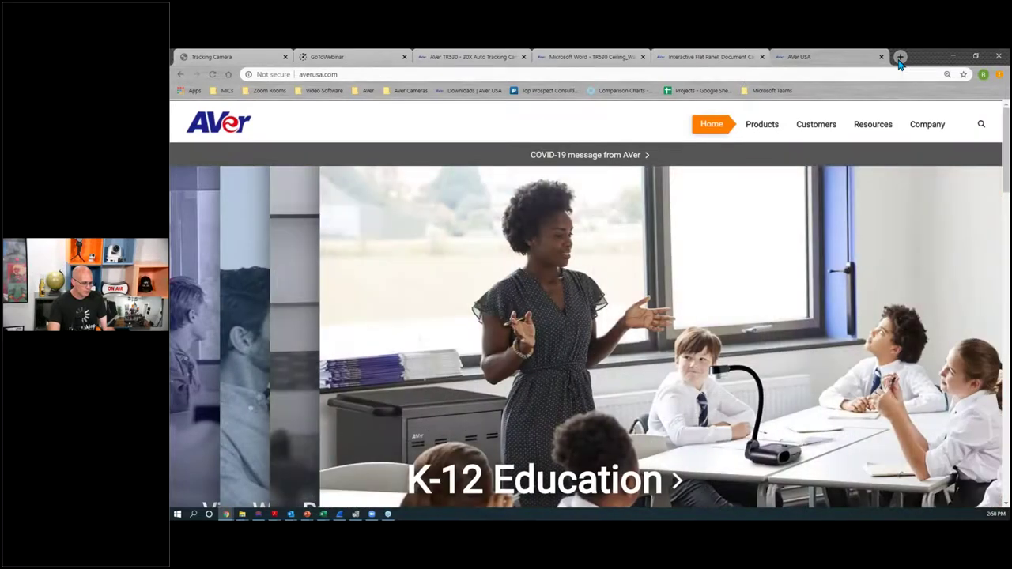
left_click(900, 57)
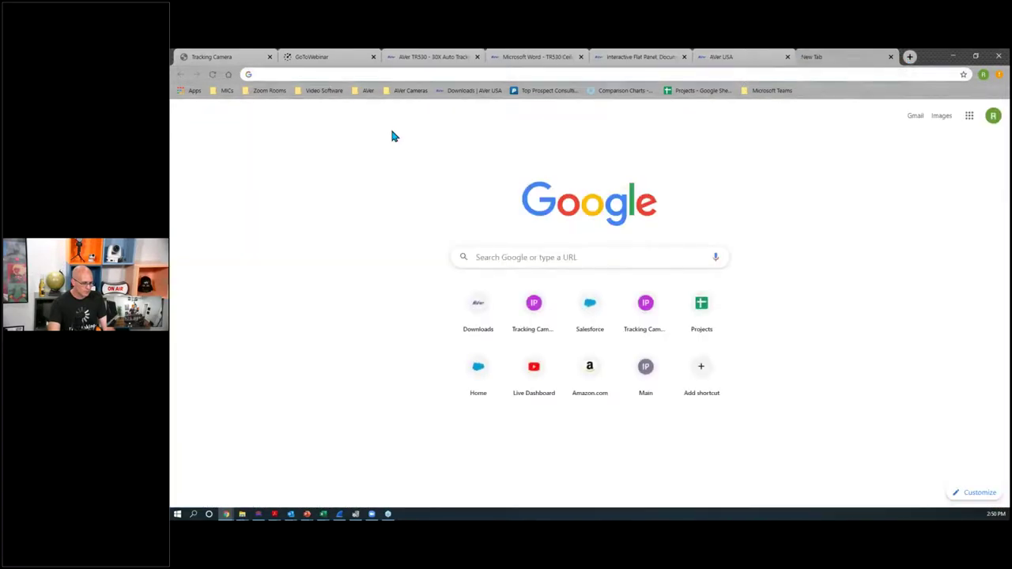
left_click(368, 92)
mouse_move(414, 95)
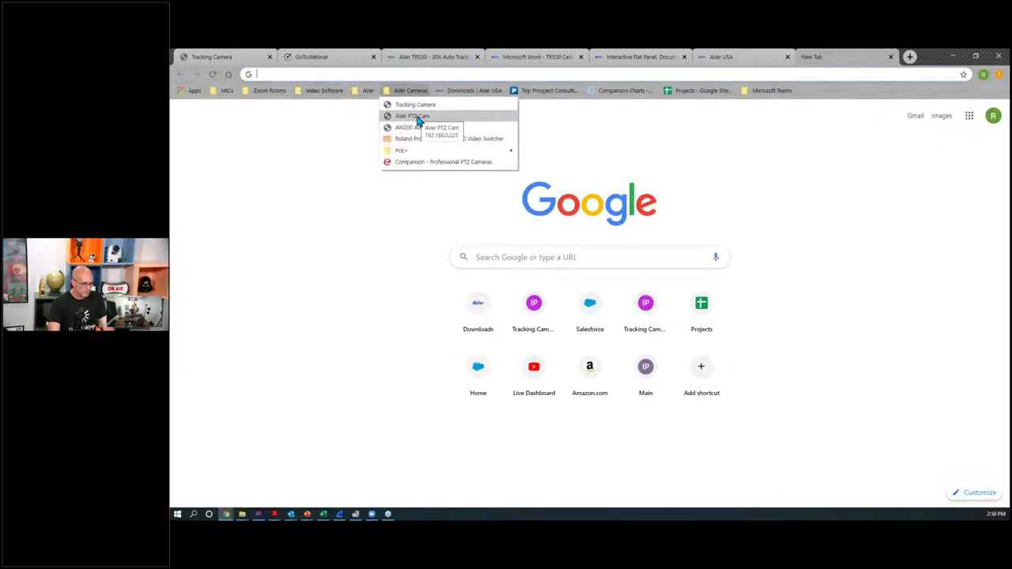
left_click(415, 117)
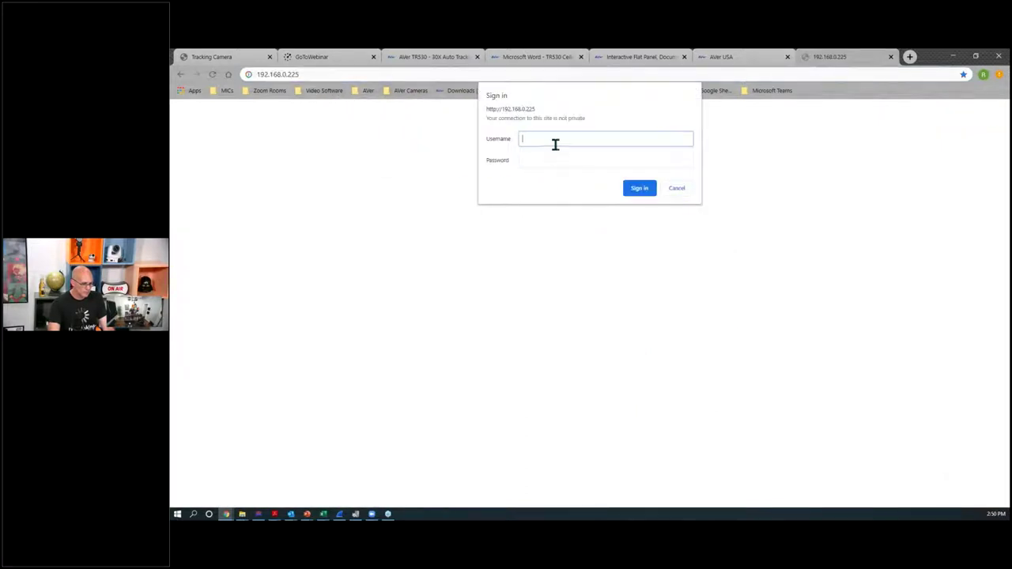
Step: Sign in to the PTZ camera with the admin username and password
key("Tab")
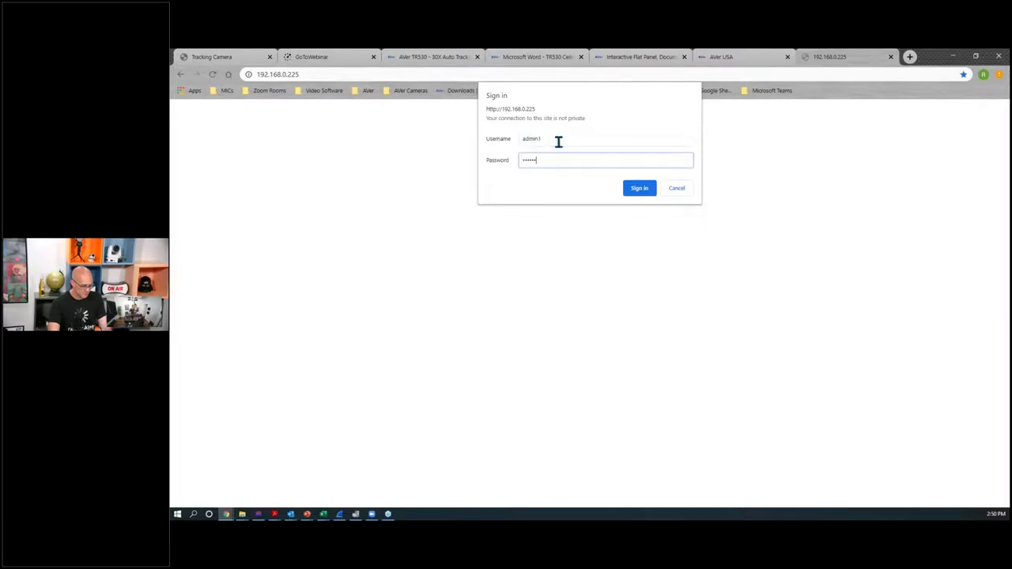
key("Return")
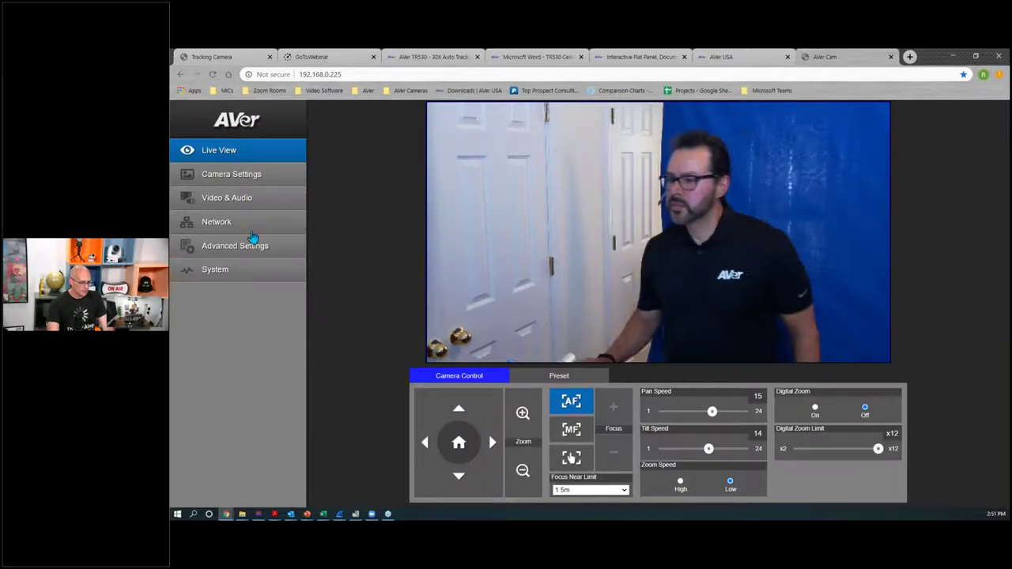
Step: Toggle SmartShoot in Advanced Settings, return to Live View, then switch to the Tracking Camera tab
left_click(229, 248)
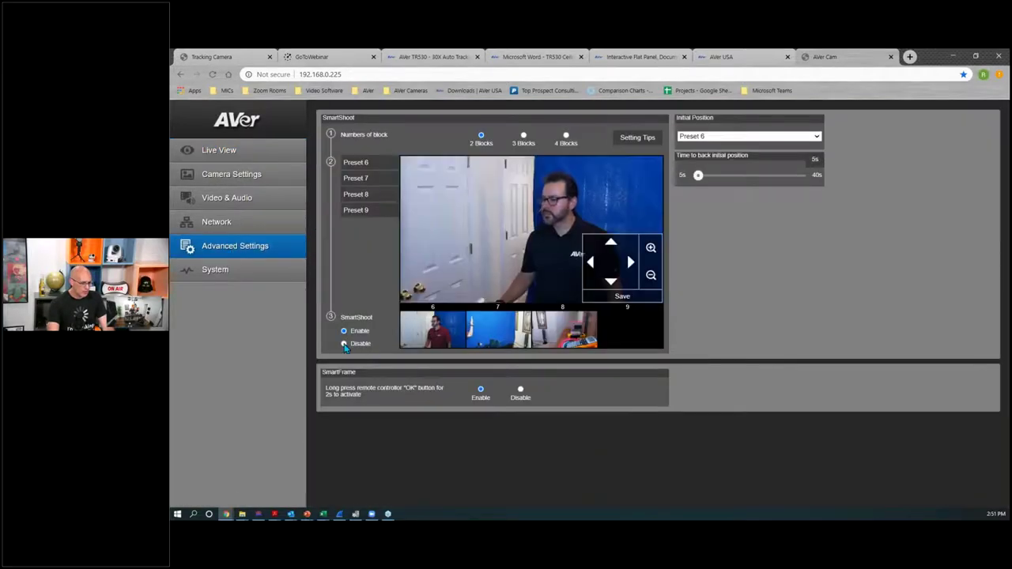
left_click(344, 344)
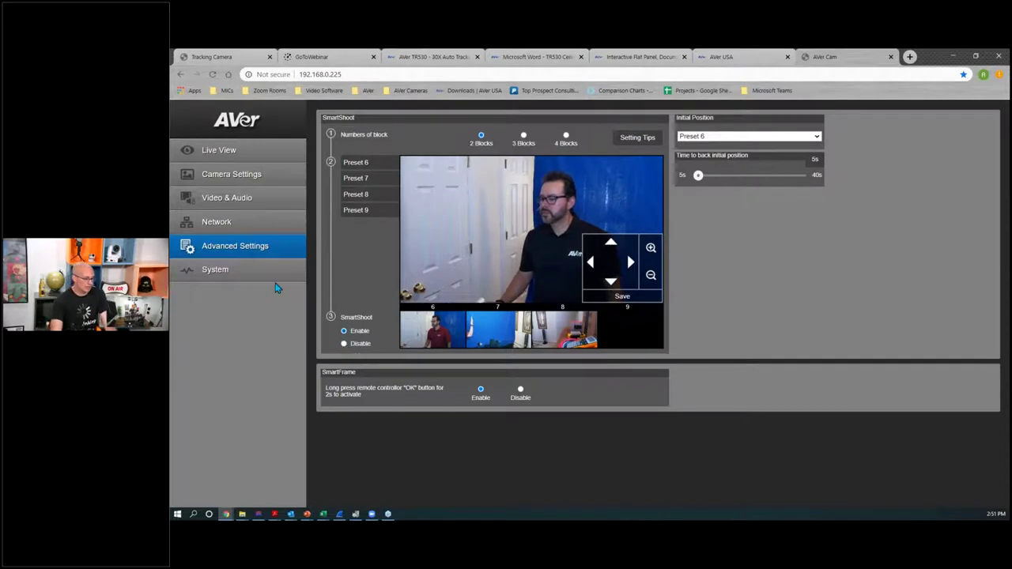
left_click(218, 150)
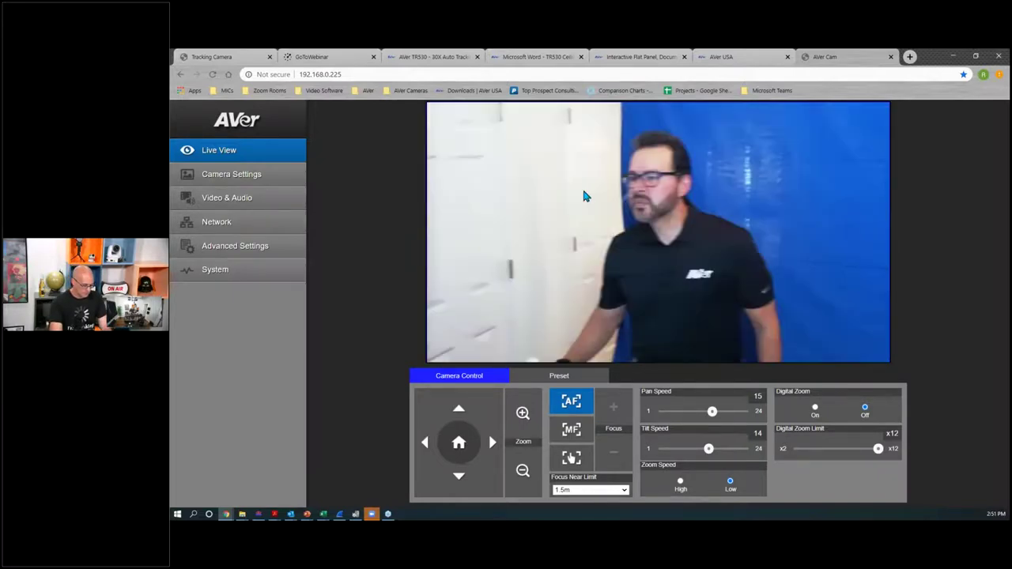
left_click(239, 58)
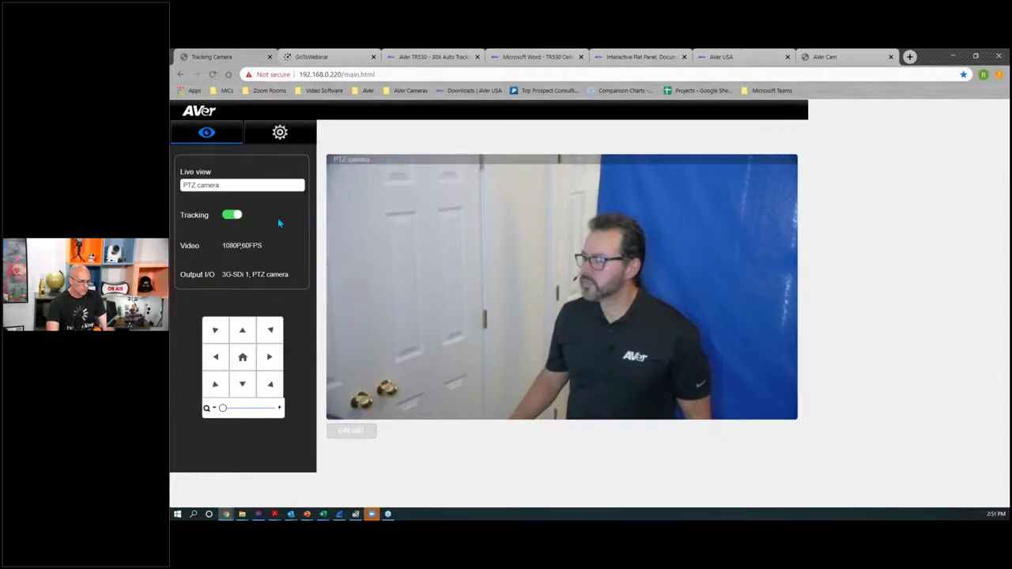
Step: Open the TR530 Tracking setting page and begin selecting the effective zone for Multi-presenter detection
left_click(279, 132)
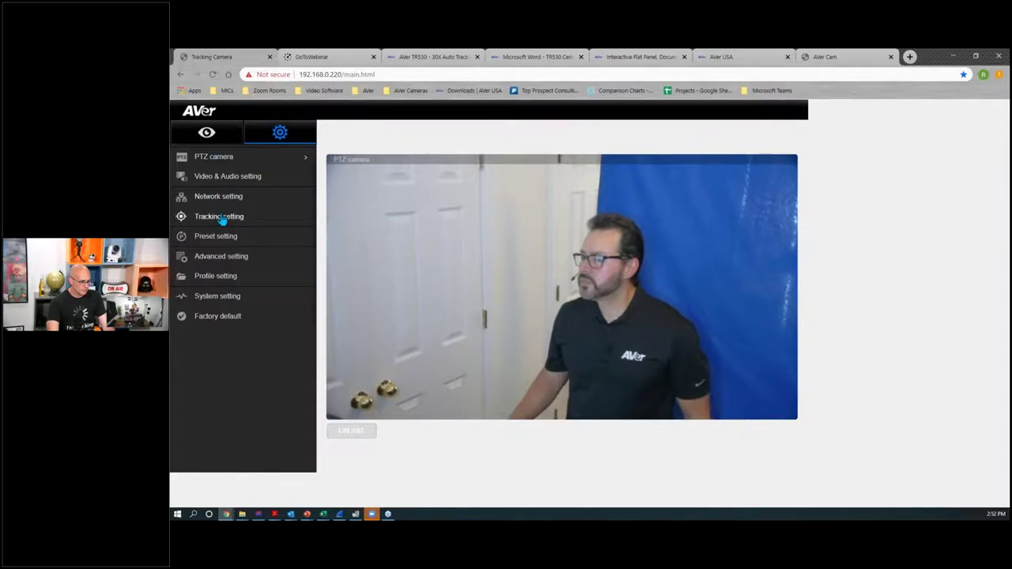
left_click(489, 296)
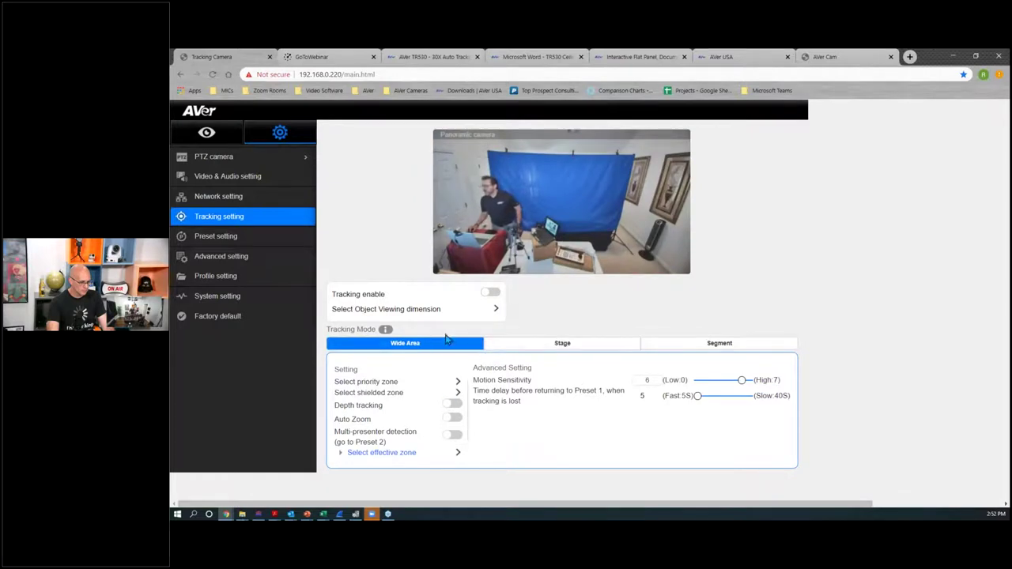
left_click(457, 453)
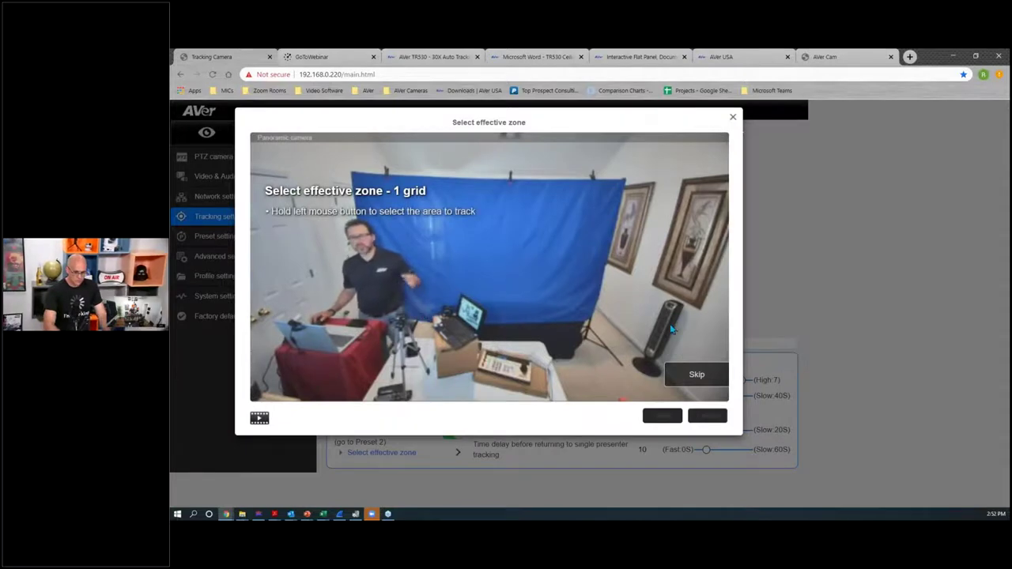
Step: Skip the tutorial, draw an effective tracking zone around the presenter area, and save it
left_click(686, 375)
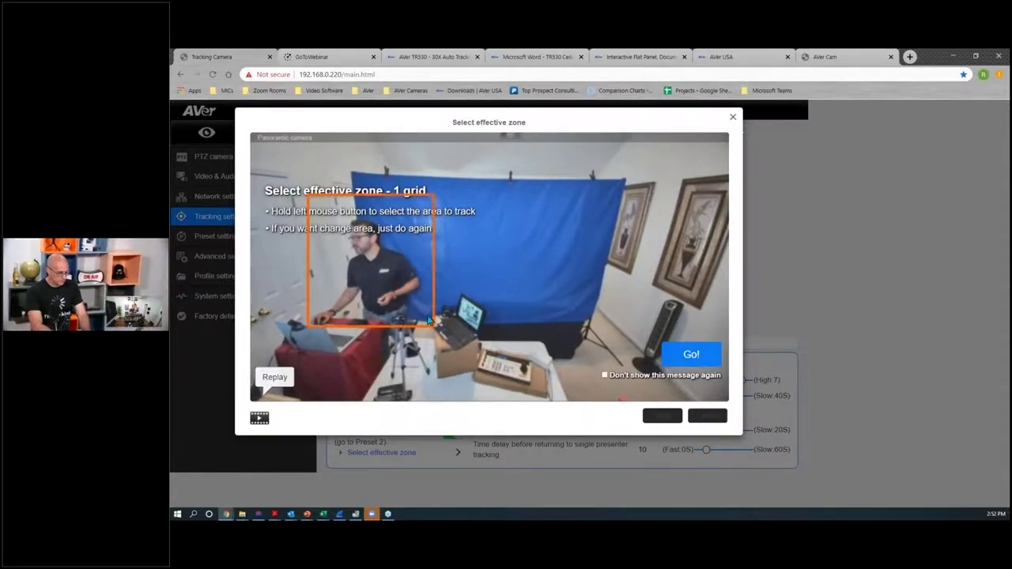
left_click(691, 354)
left_click_drag(309, 192, 446, 339)
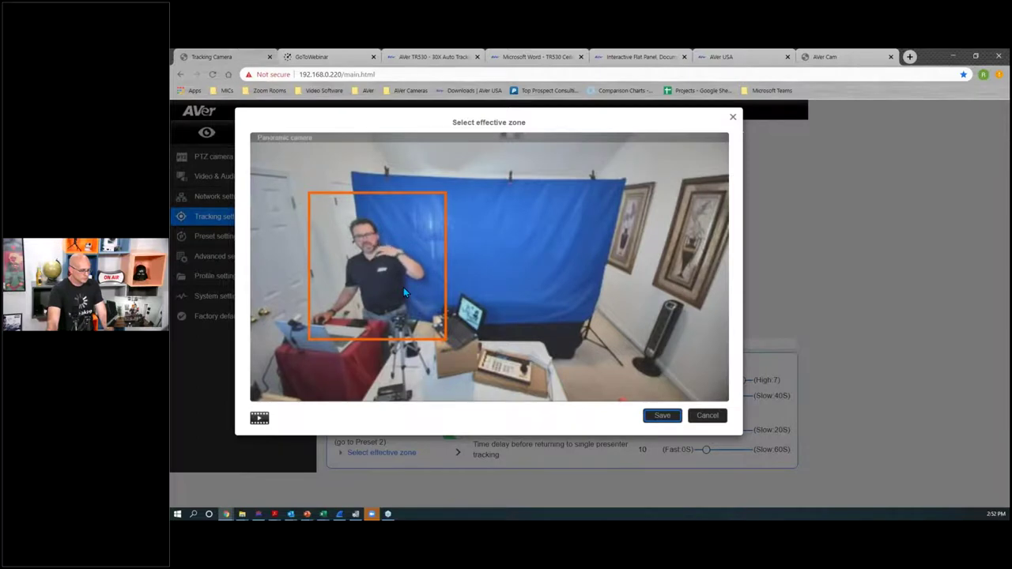
left_click(660, 415)
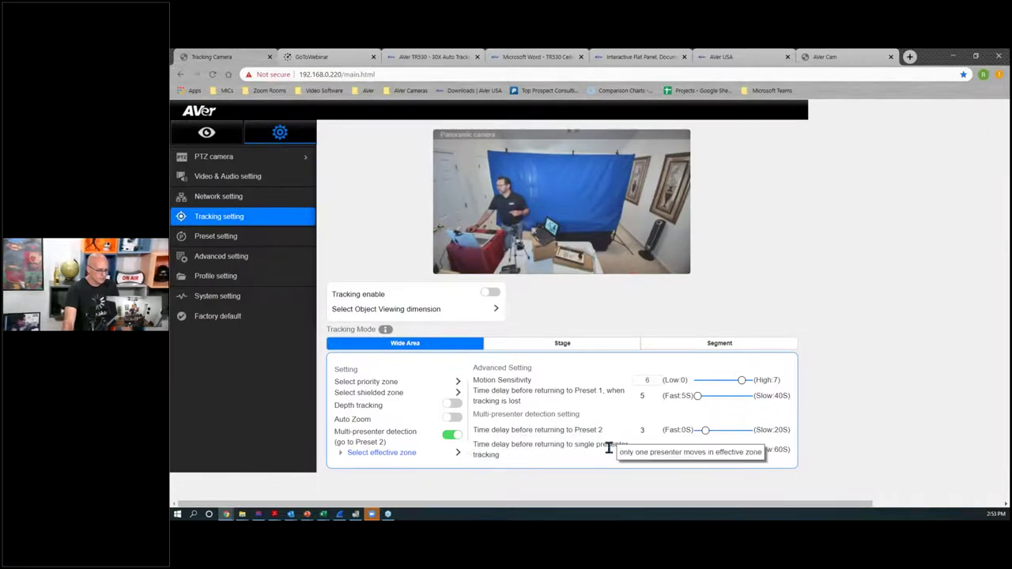
Step: Turn off Multi-presenter detection in the Wide Area tracking settings
left_click_drag(573, 429, 598, 430)
left_click(610, 415)
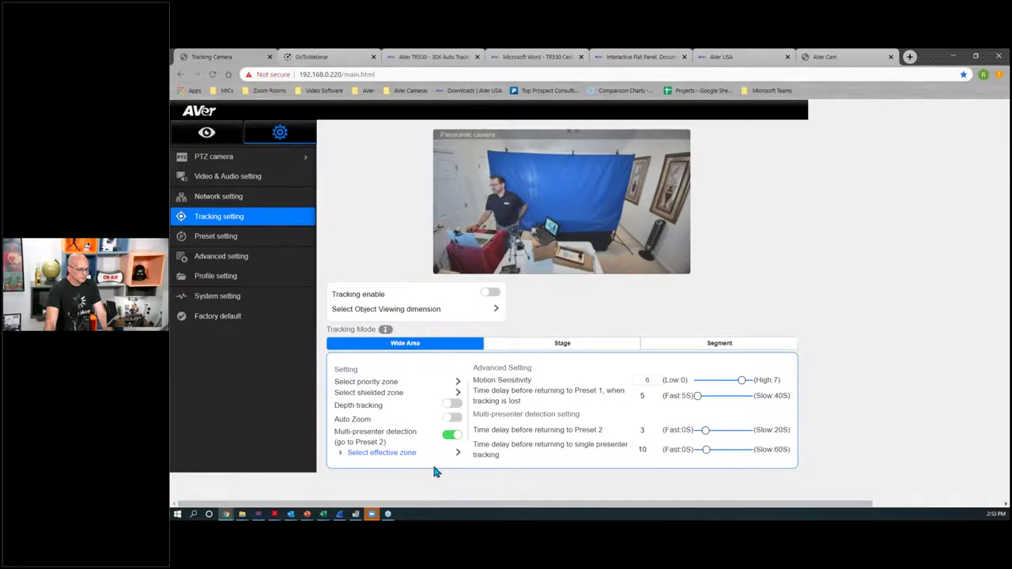
left_click(451, 435)
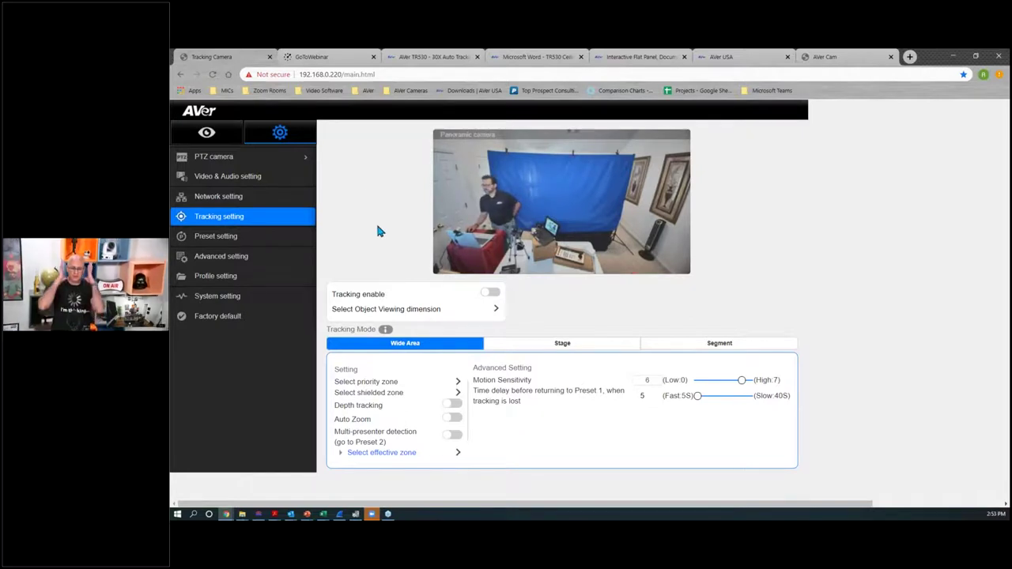
Step: Reopen Tracking setting from the gear menu and toggle Tracking enable, leaving tracking off
left_click(207, 133)
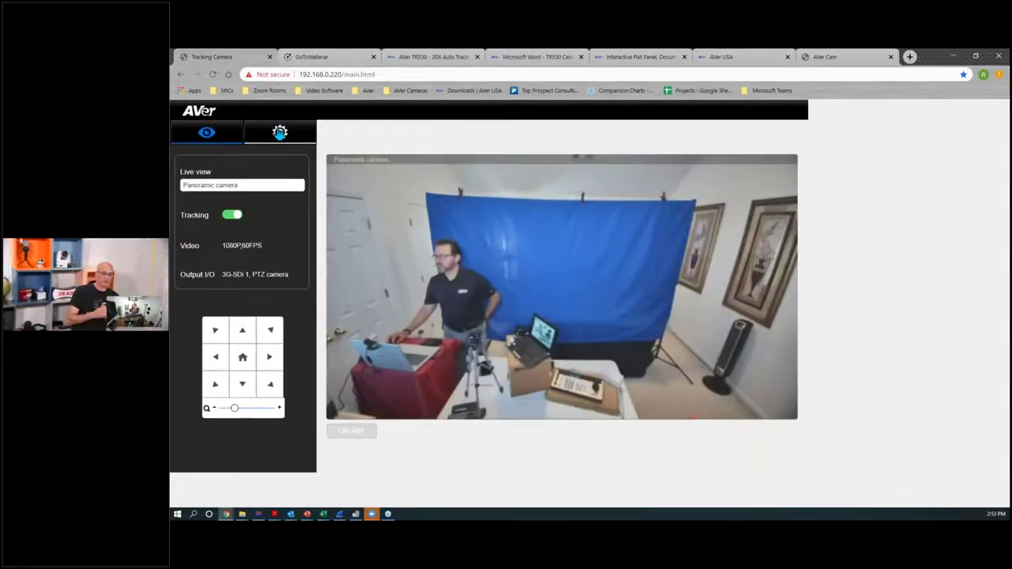
left_click(279, 133)
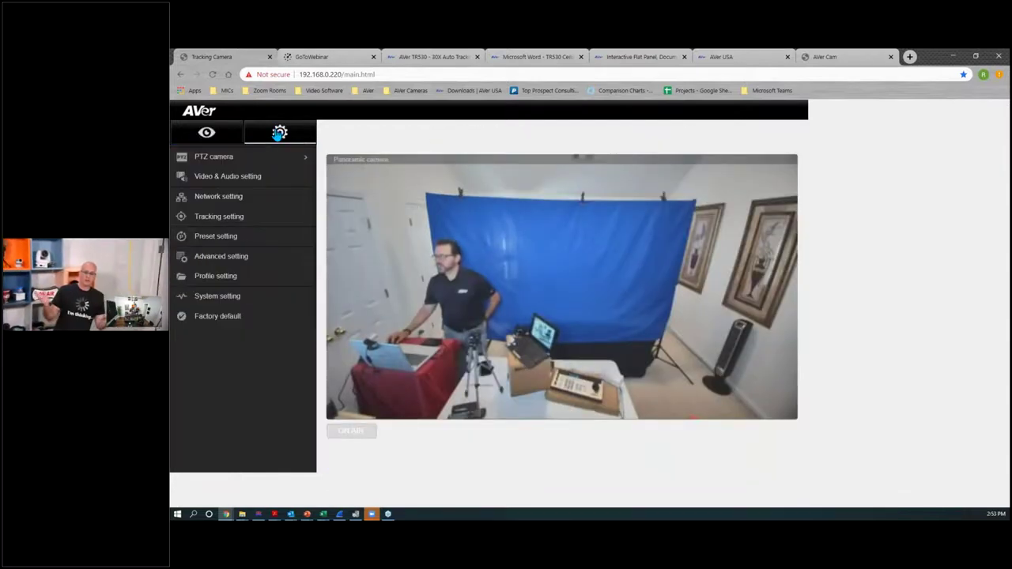
left_click(204, 221)
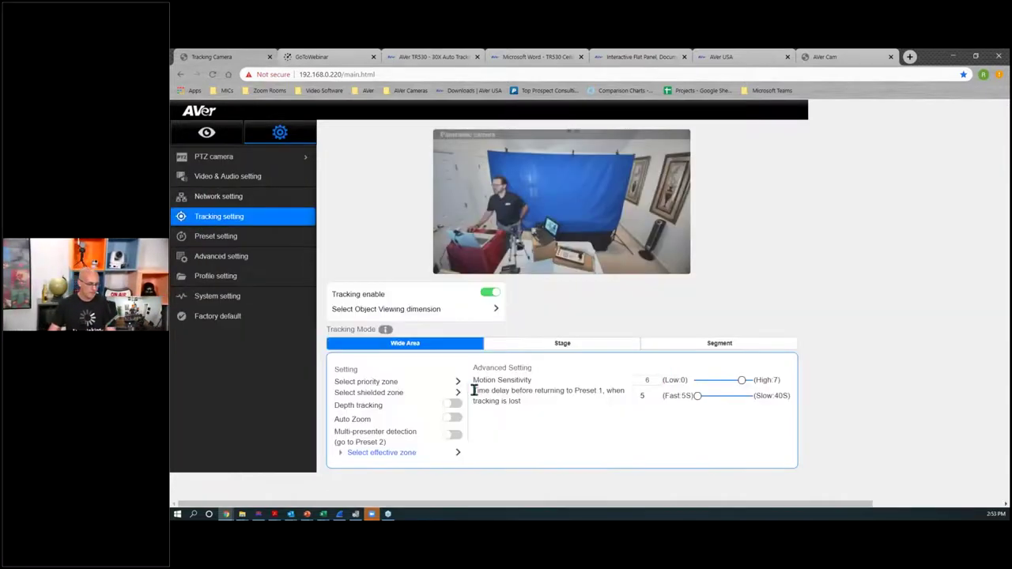
left_click(490, 294)
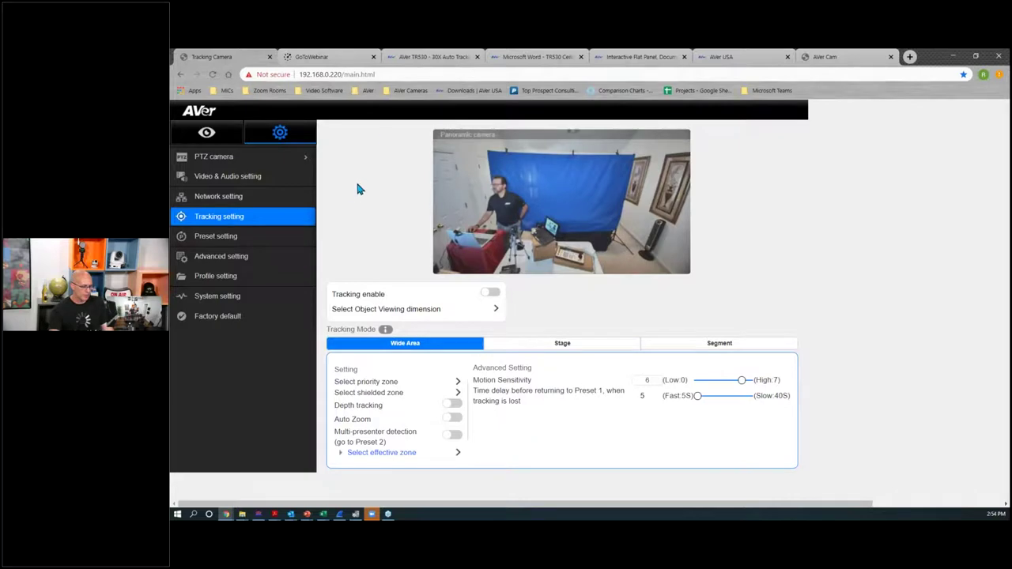
Step: Scroll the TR530 product page to Specifications, showing the labelled front and back port diagrams
left_click(405, 56)
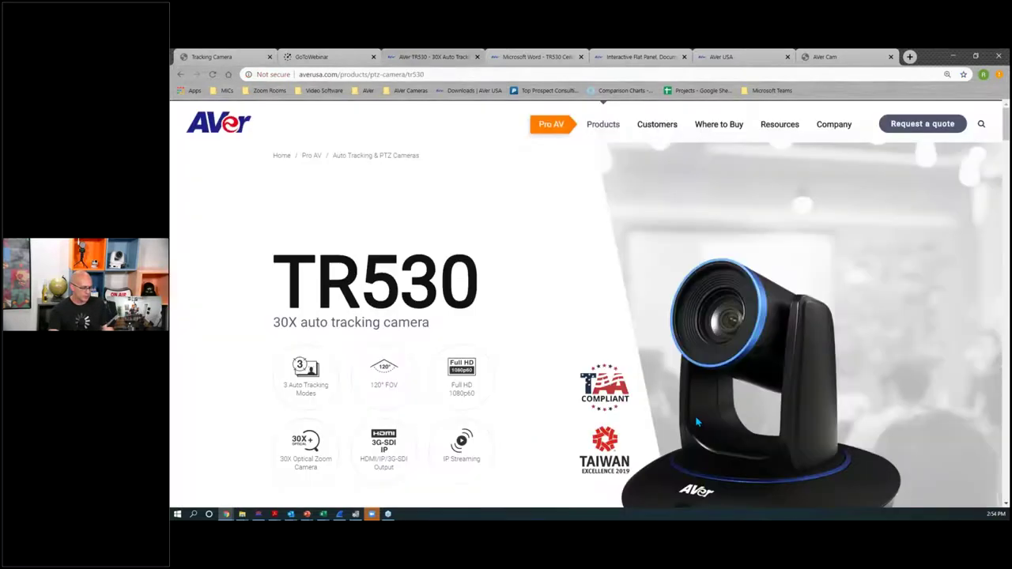
scroll(695, 421, "down", 10)
scroll(695, 421, "down", 15)
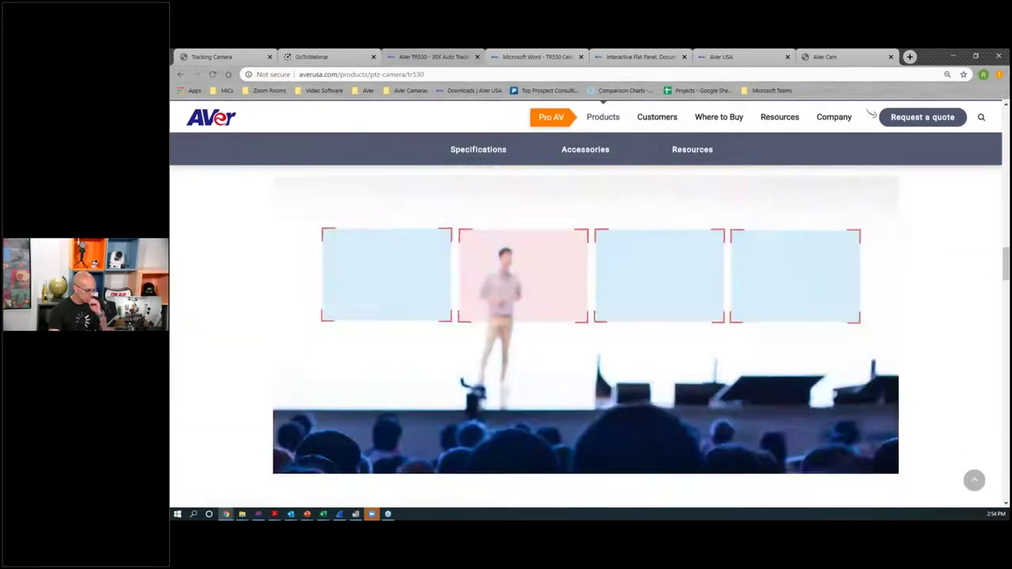
scroll(459, 339, "down", 2)
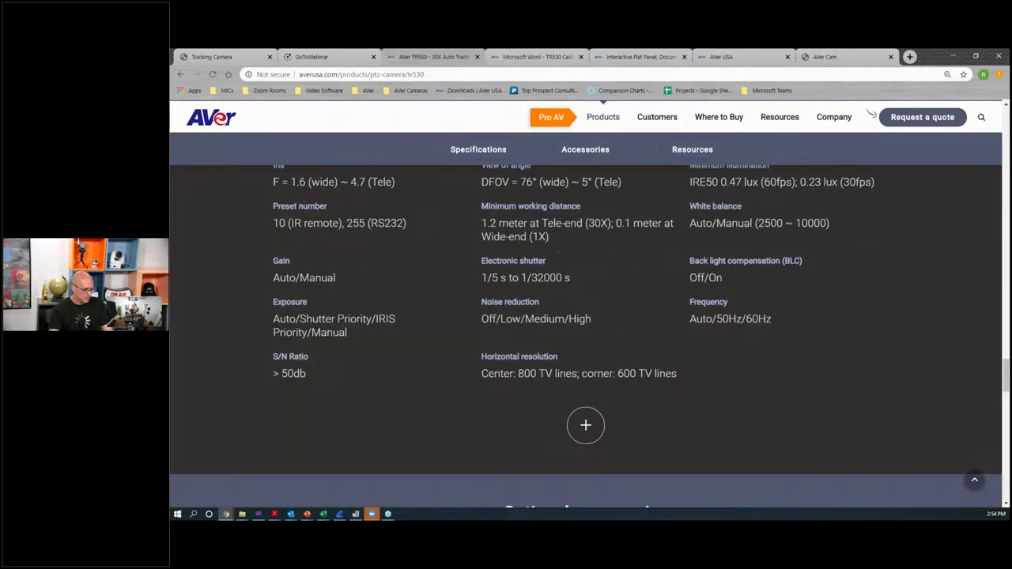
scroll(459, 339, "up", 4)
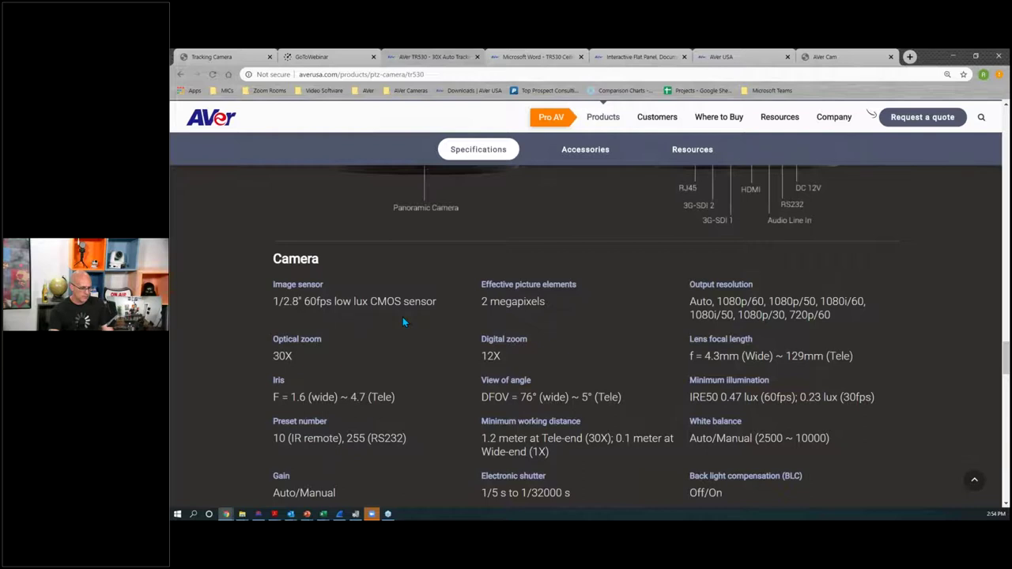
scroll(402, 320, "up", 4)
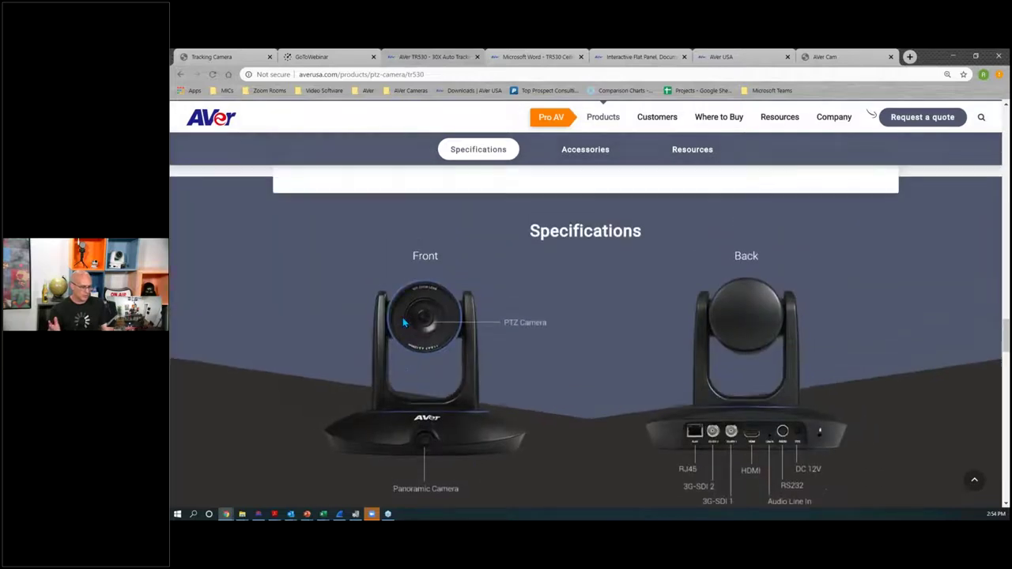
scroll(402, 317, "down", 1)
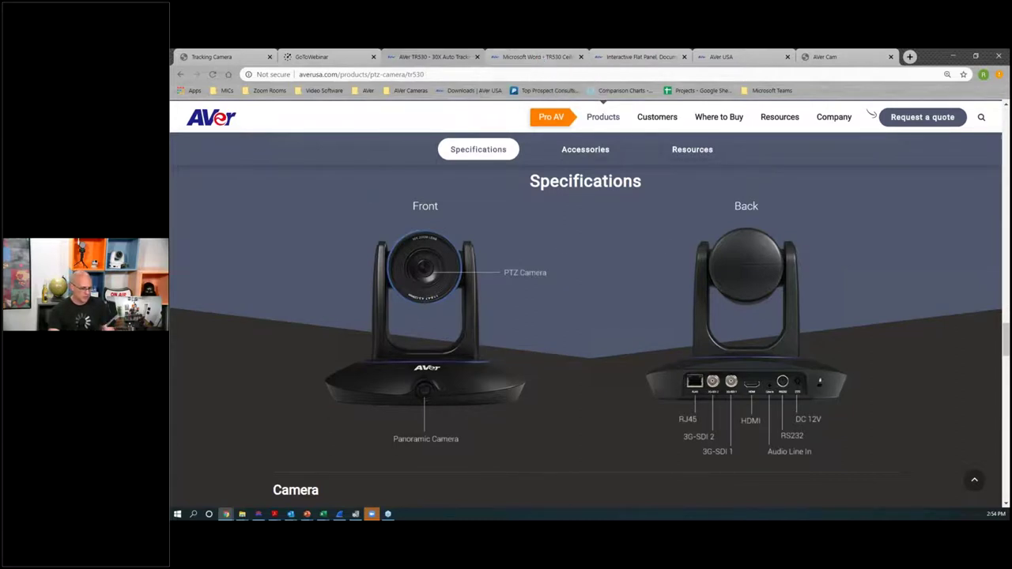
Step: Show the TR530 Ceiling/Wall Mount PDF (PTMLTWC01, $108 MSRP) down to its mount diagram
left_click(514, 59)
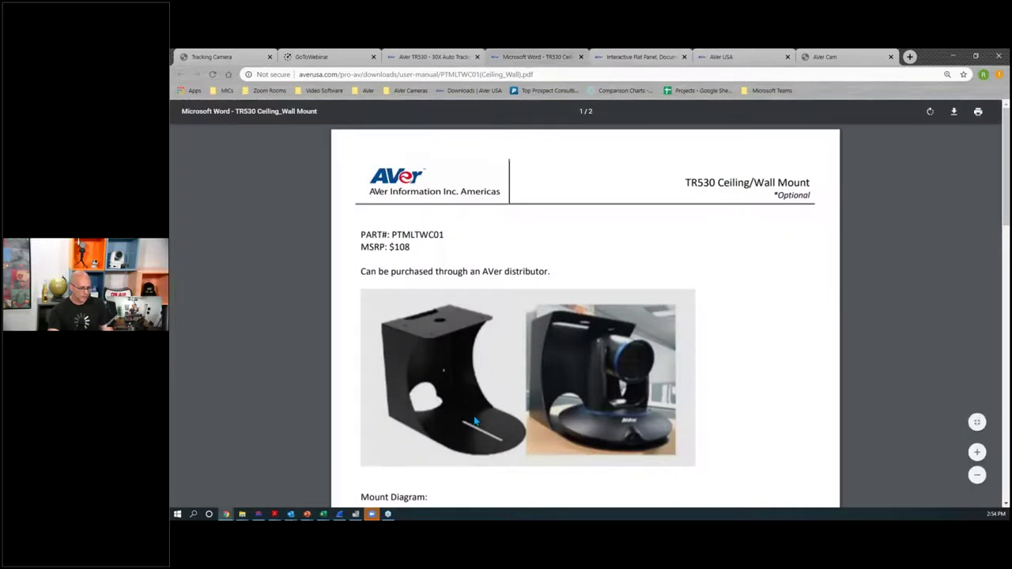
scroll(773, 354, "down", 2)
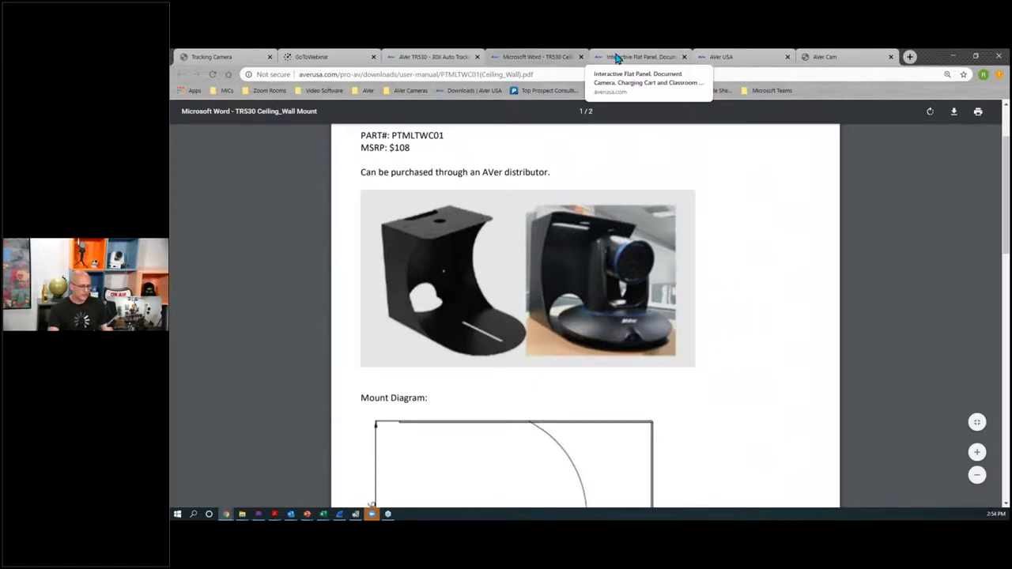
Step: Back on the tracking camera interface, set the live view source to PTZ camera
left_click(207, 55)
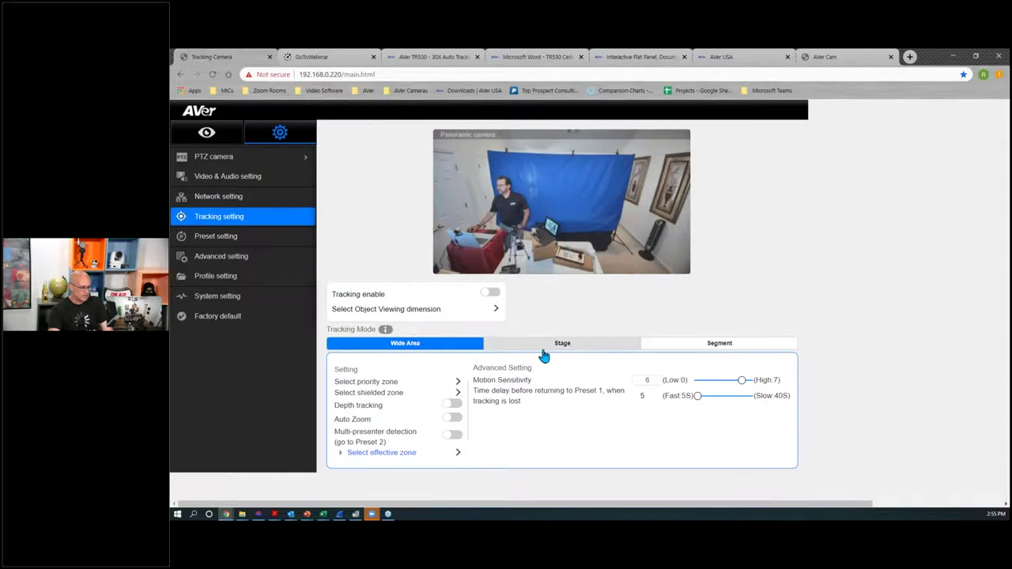
left_click(207, 132)
left_click(245, 185)
left_click(233, 198)
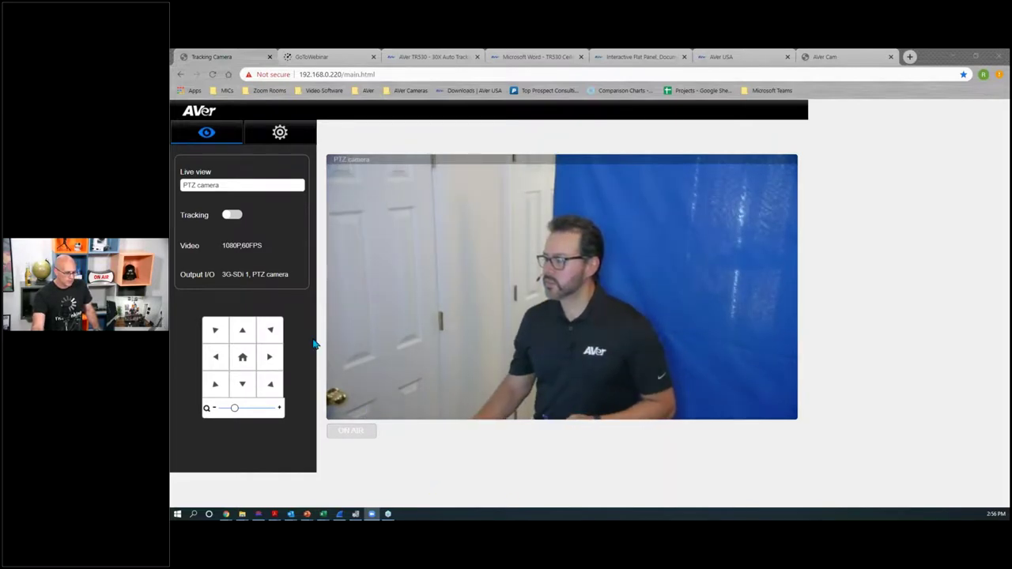
Step: Switch the Tracking toggle on so the PTZ camera follows the presenter
left_click(230, 215)
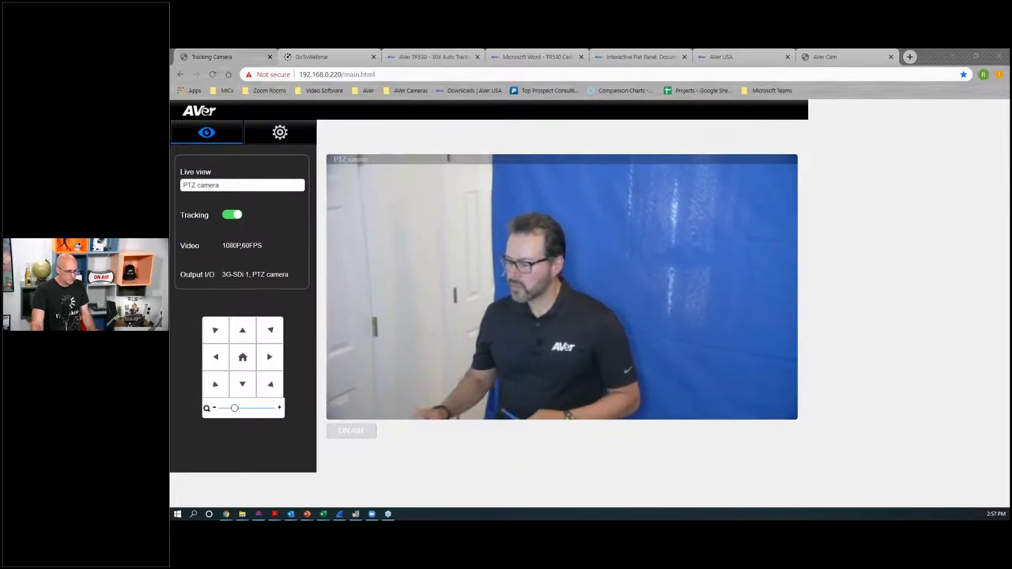
Step: Open the PTZ330N (NDI) product page from the AVer Pro AV downloads site
left_click(421, 58)
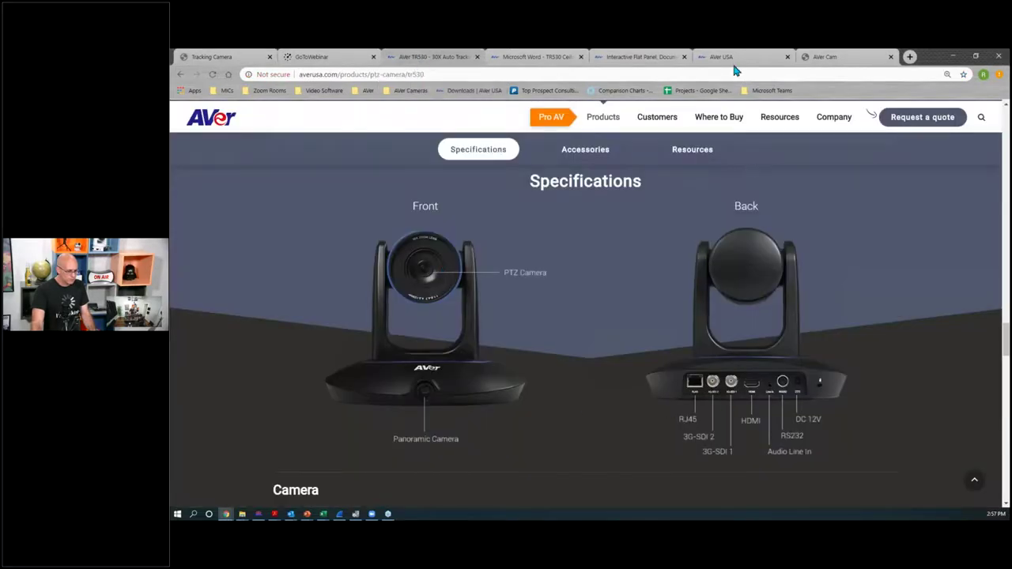
left_click(605, 59)
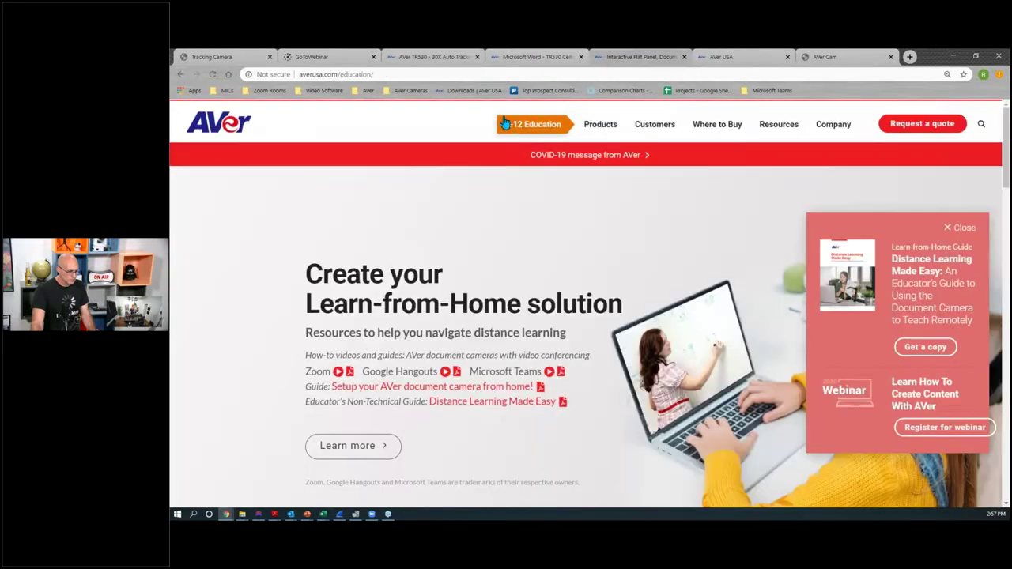
left_click(464, 90)
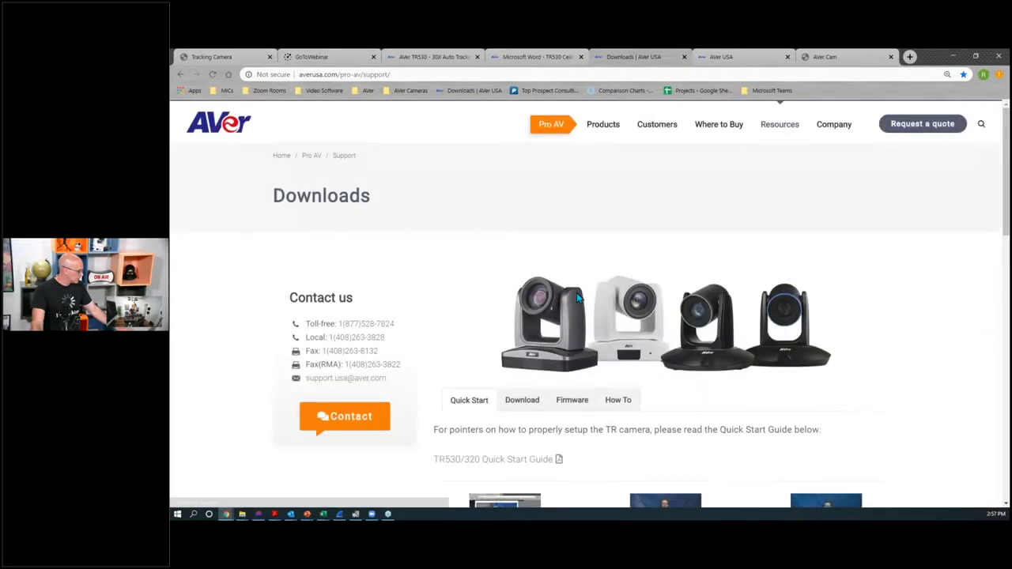
mouse_move(592, 128)
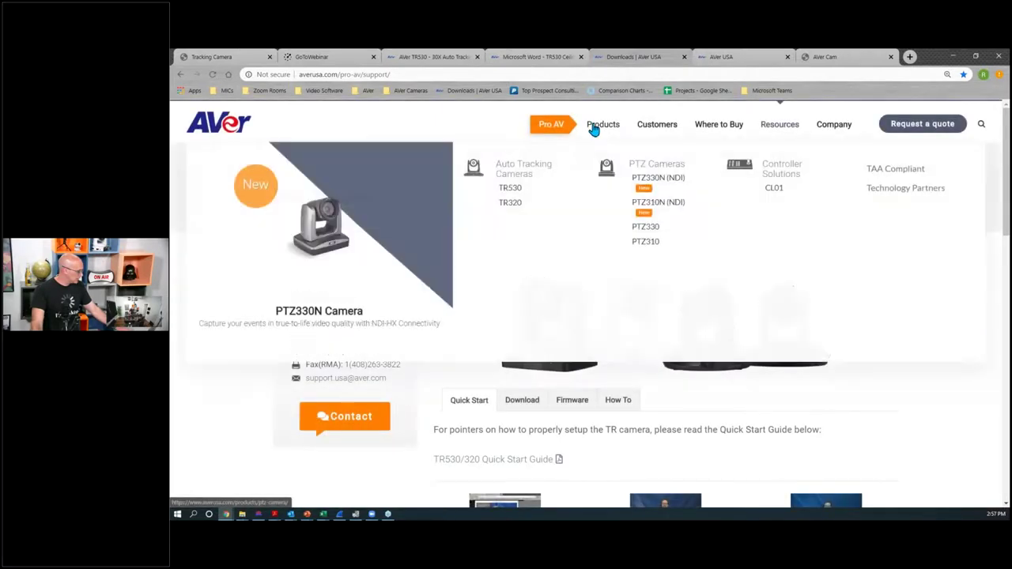
left_click(657, 177)
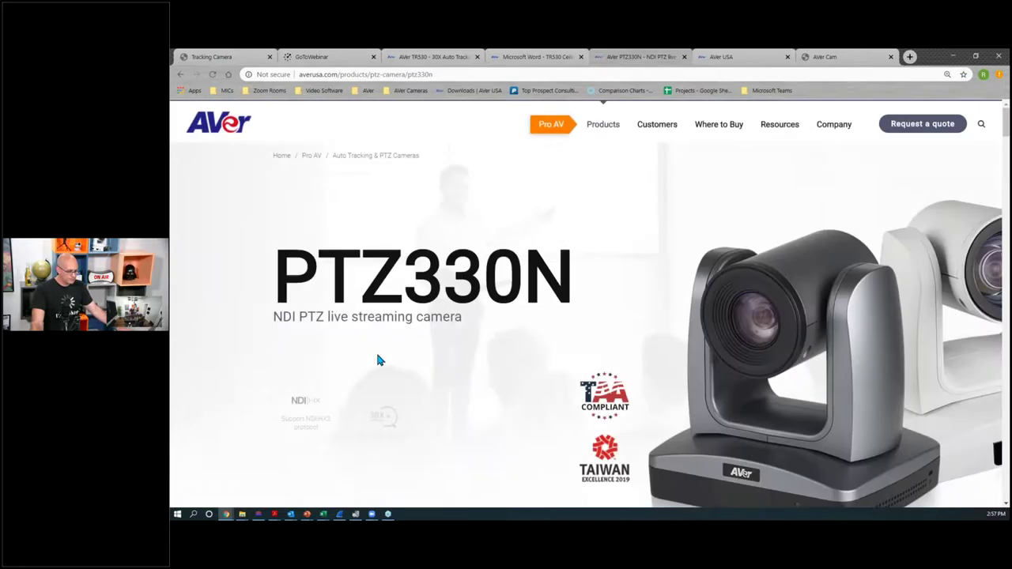
scroll(377, 361, "down", 2)
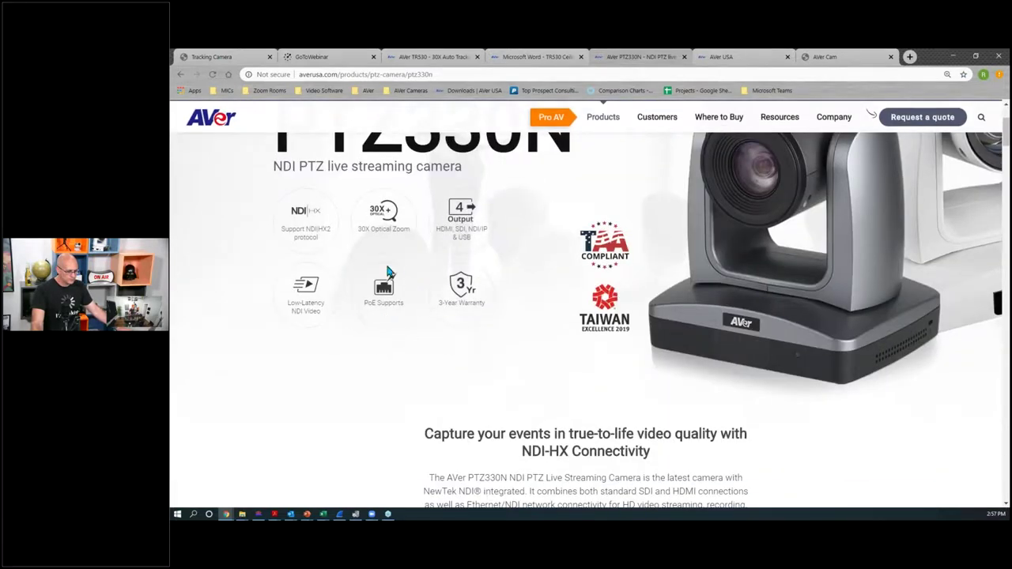
Step: Check the ceiling/wall mount PDF, then go back to the TR530 specifications diagrams
left_click(548, 59)
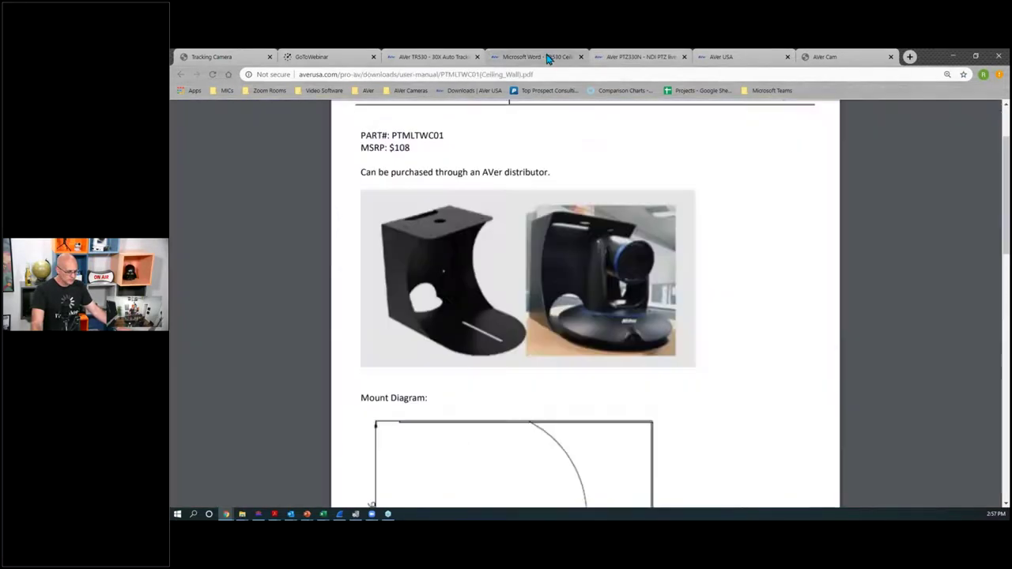
left_click(455, 59)
scroll(461, 250, "up", 3)
scroll(490, 308, "down", 3)
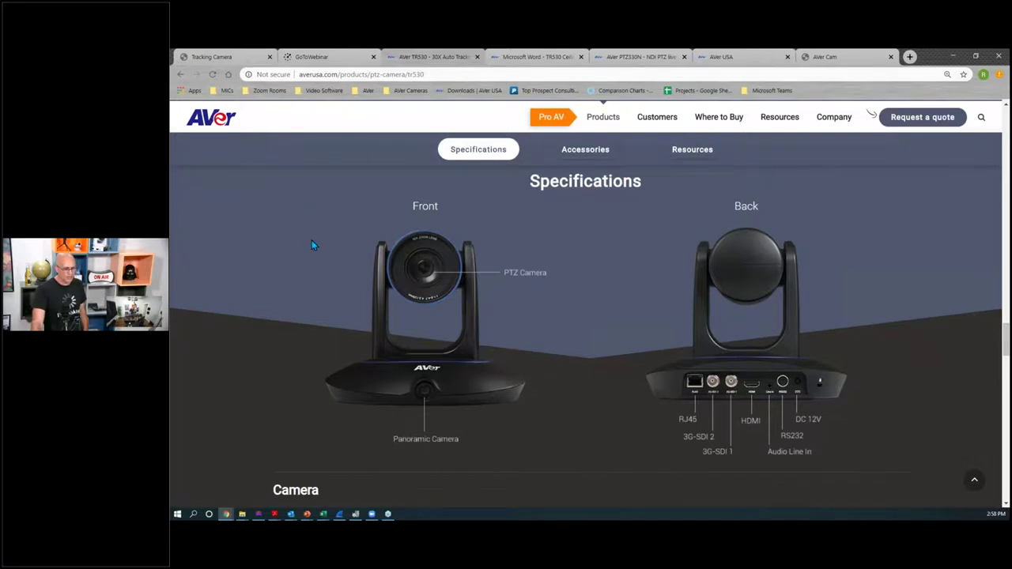
Step: Show the camera's Wide Area tracking settings: sensitivity 6, return delay 5
left_click(238, 58)
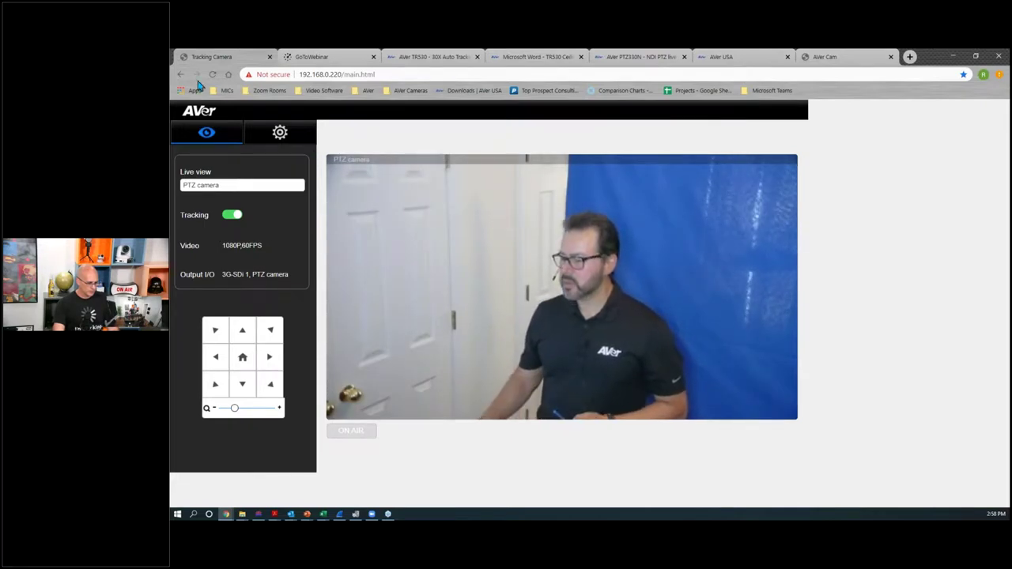
left_click(280, 132)
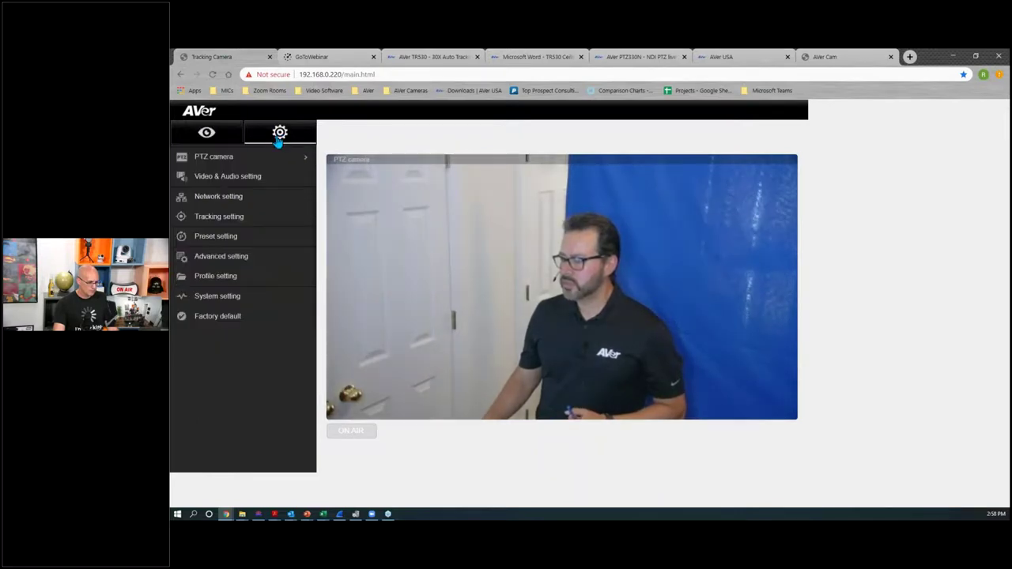
left_click(229, 216)
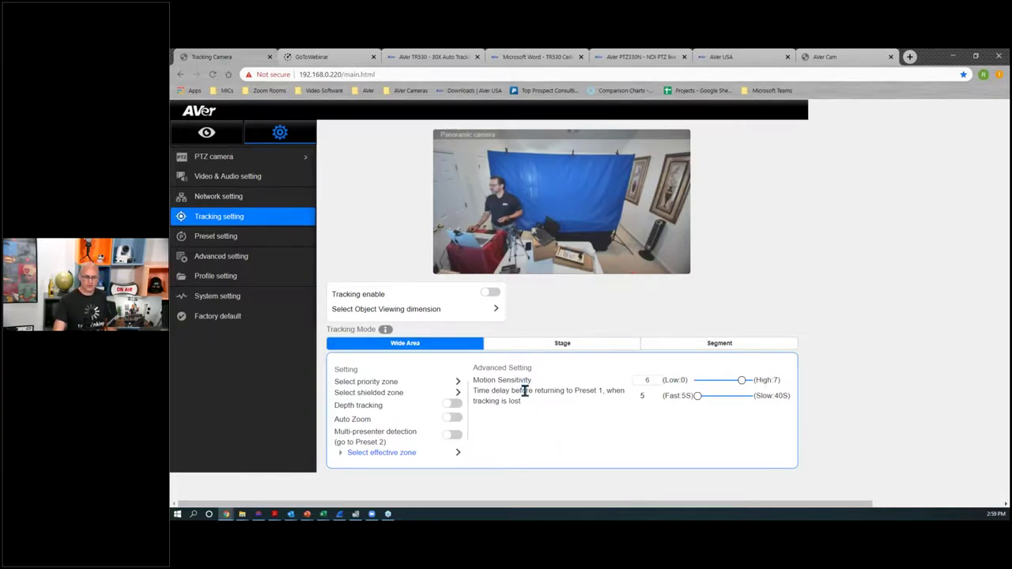
left_click(545, 346)
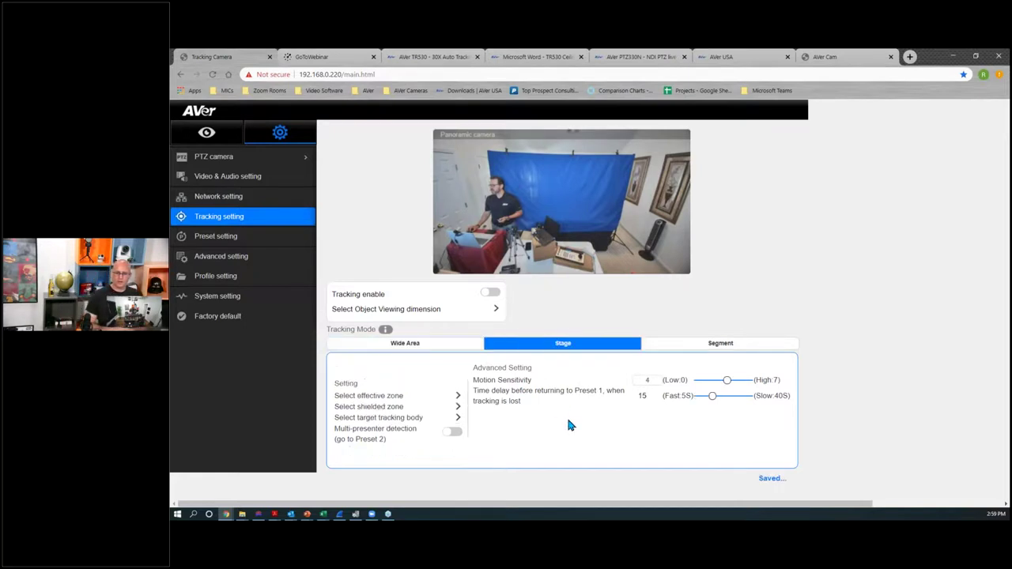
left_click(704, 346)
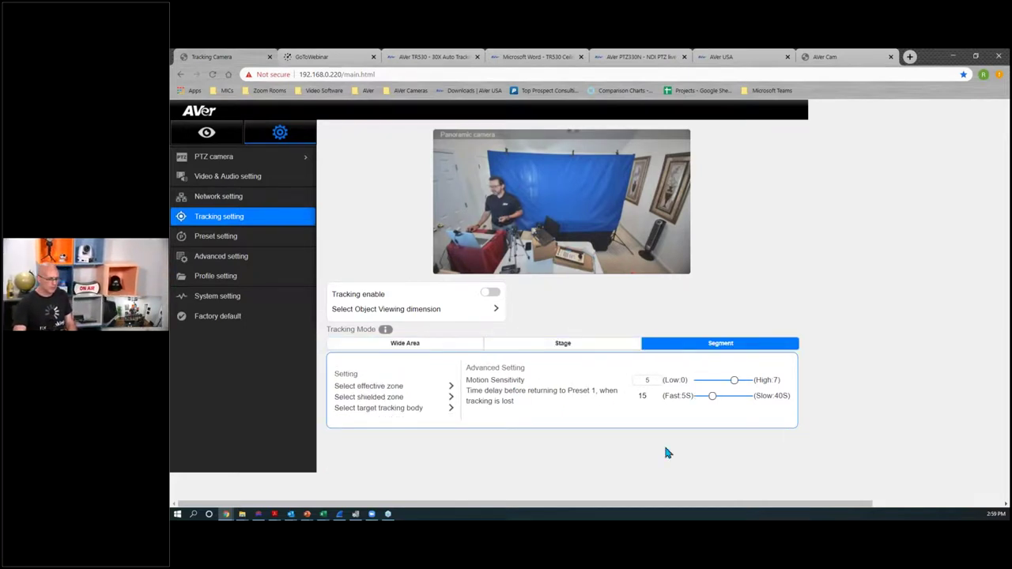
left_click(463, 348)
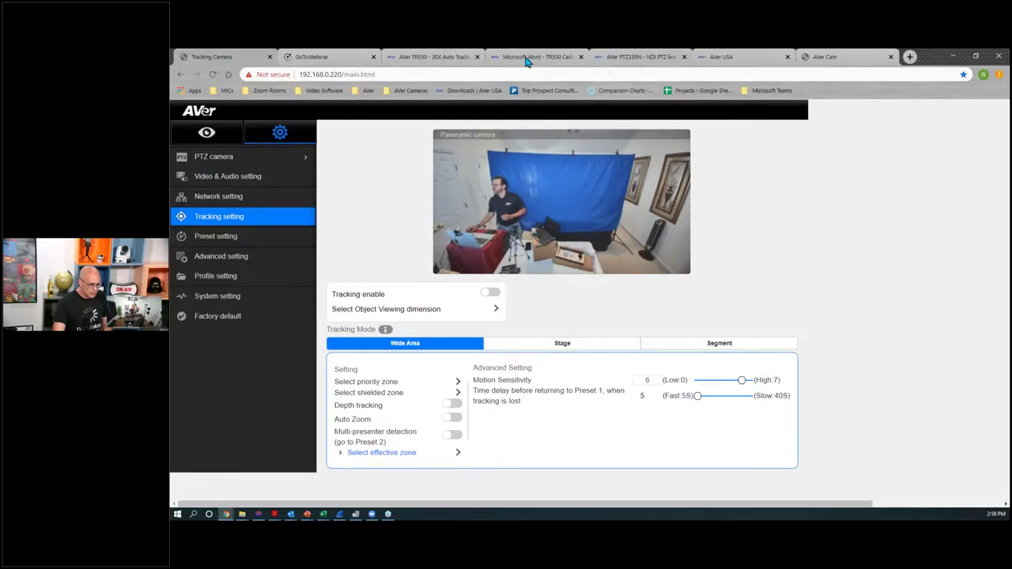
Step: After viewing the TR530 specs, set the camera's live view source to PTZ camera
left_click(433, 59)
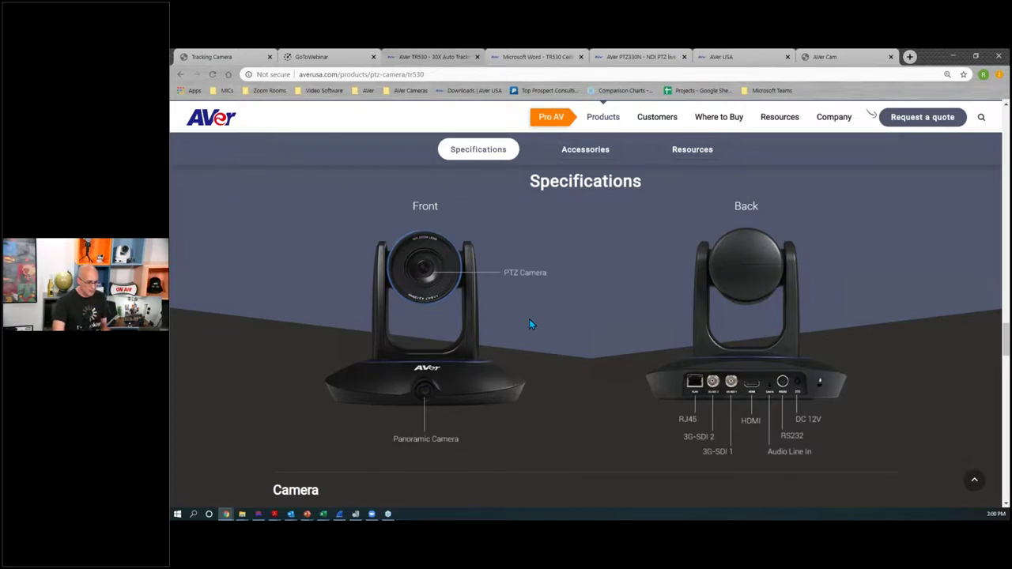
left_click(226, 57)
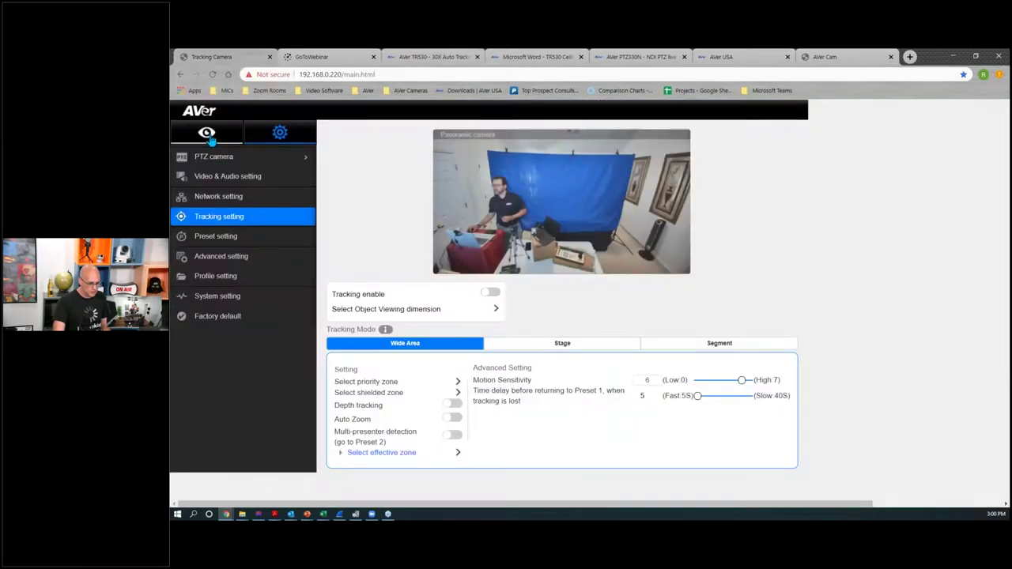
left_click(209, 136)
left_click(241, 185)
left_click(213, 198)
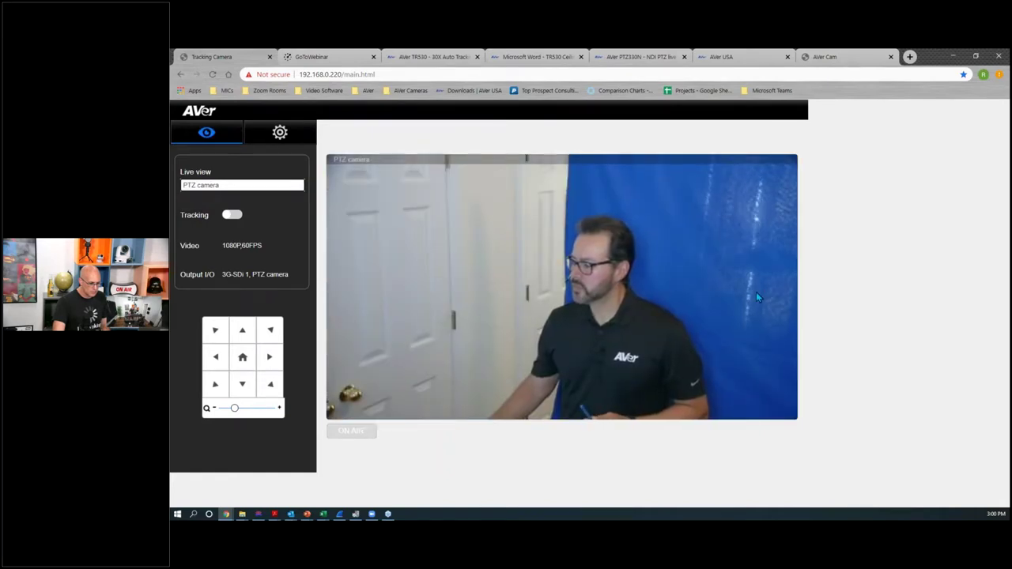
Step: Switch automatic tracking on for the PTZ camera live view
left_click(232, 215)
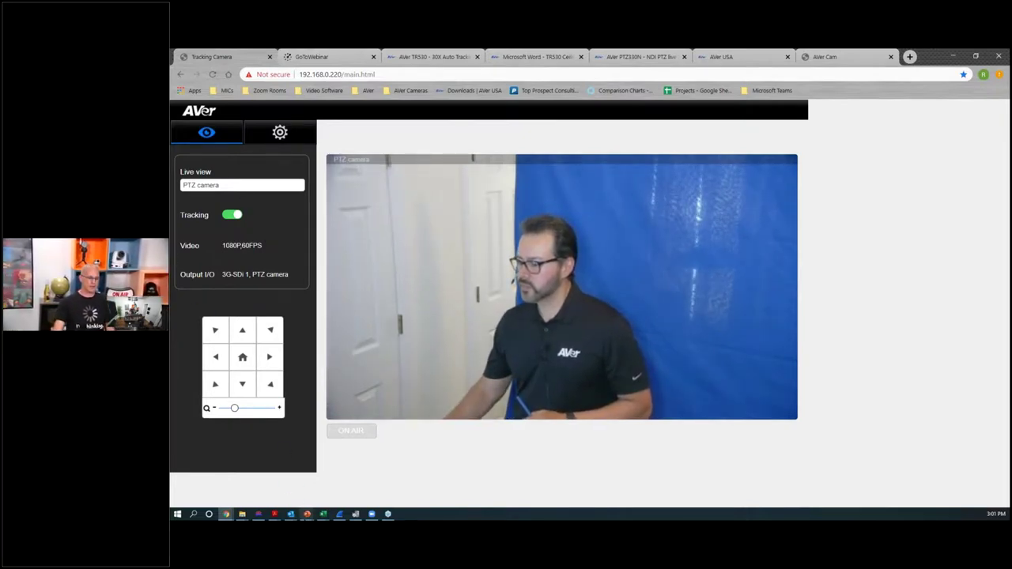
Step: Show PowerPoint slide 5 comparing 12X, 22X and 30X zoom at 100ft, then minimize it
mouse_move(306, 513)
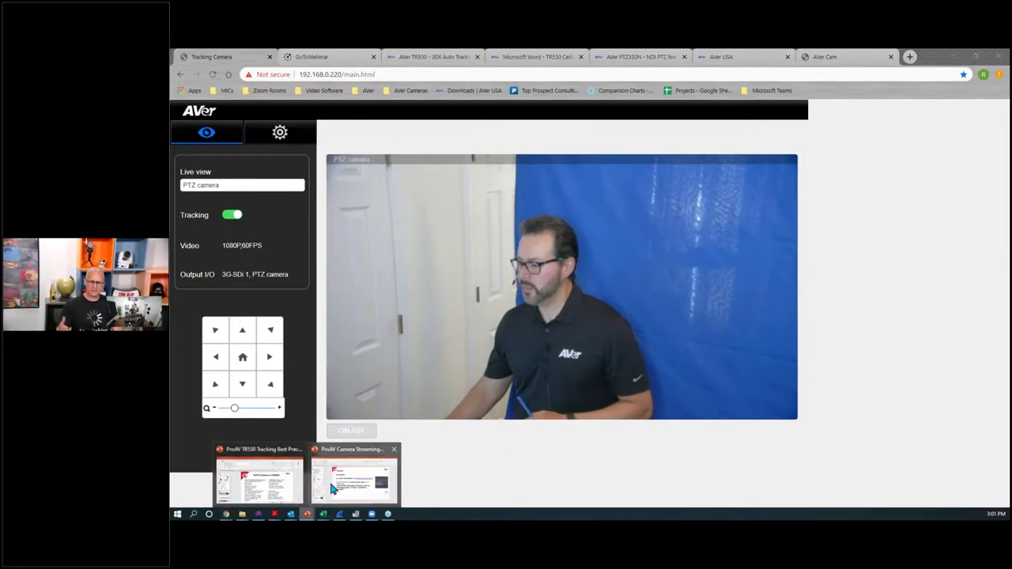
mouse_move(332, 489)
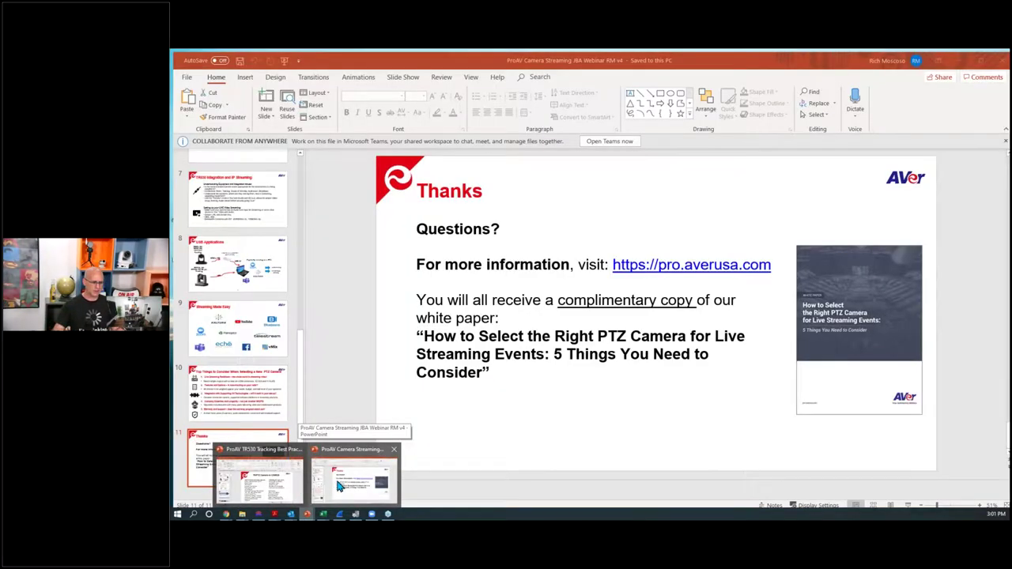
left_click(338, 483)
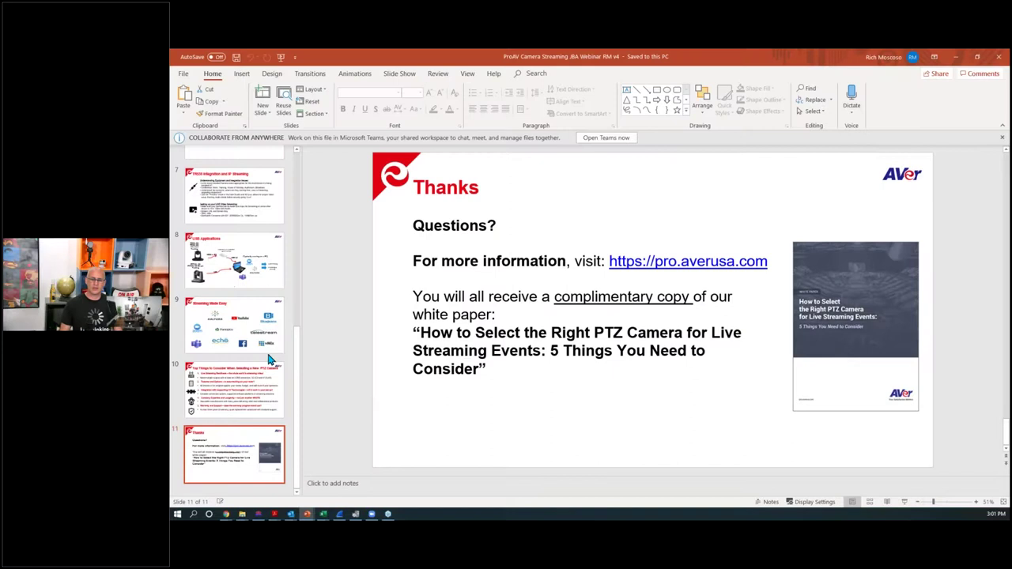
scroll(267, 372, "up", 6)
left_click(262, 457)
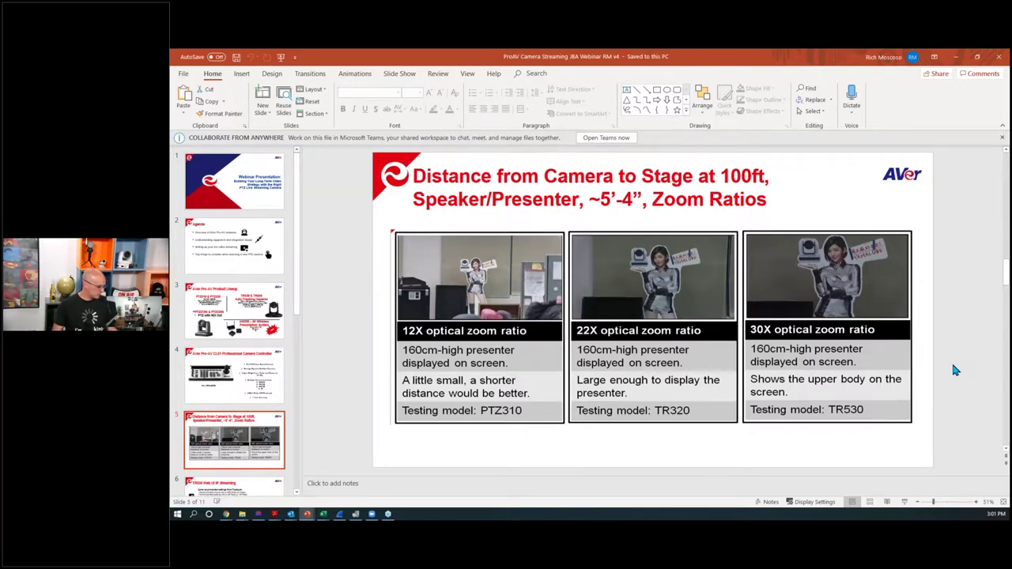
left_click(955, 55)
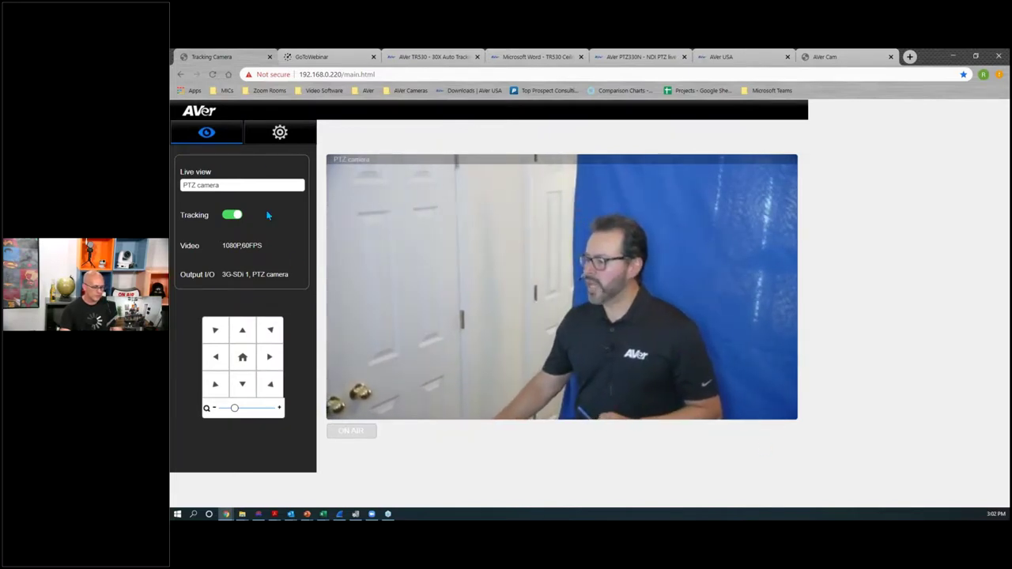
Step: In tracking settings, try the Stage, Segment and Wide Area modes, ending on Wide Area
left_click(280, 132)
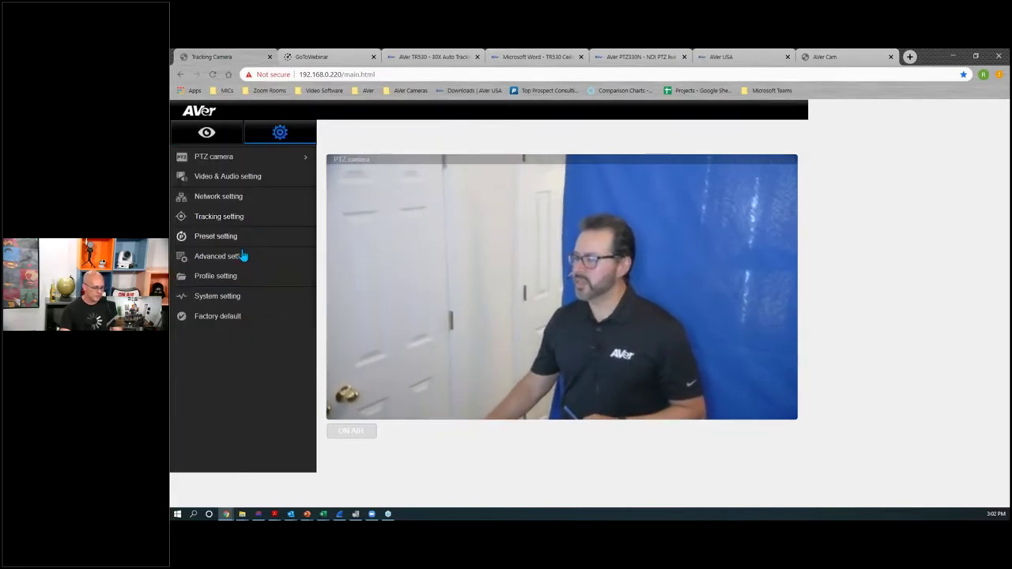
left_click(207, 219)
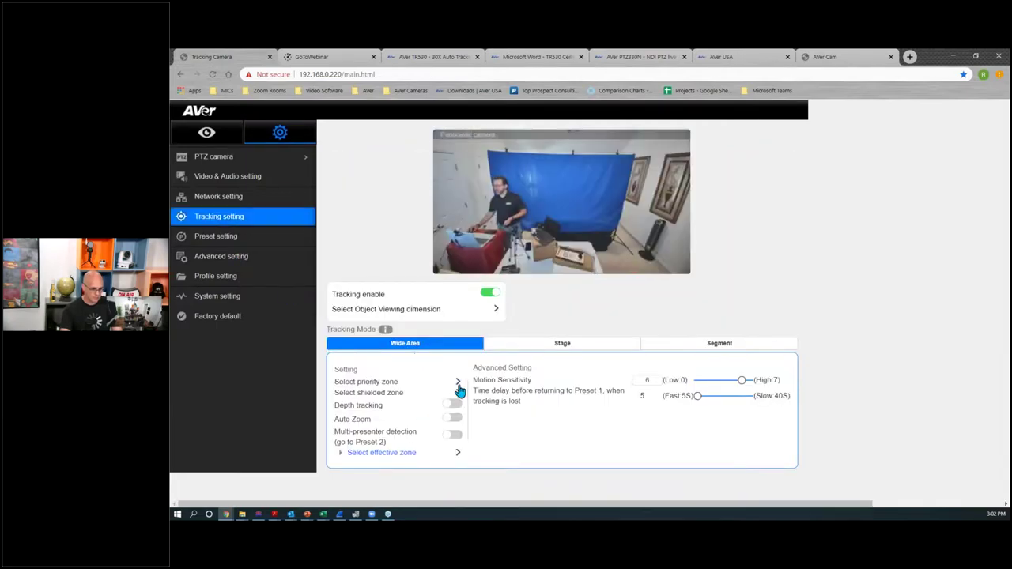
left_click(534, 348)
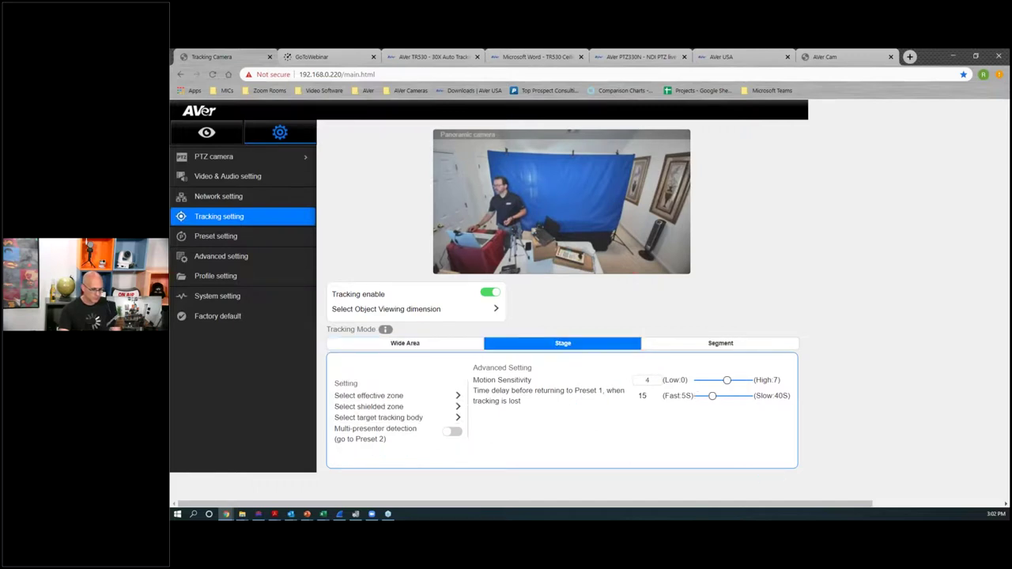
left_click(713, 348)
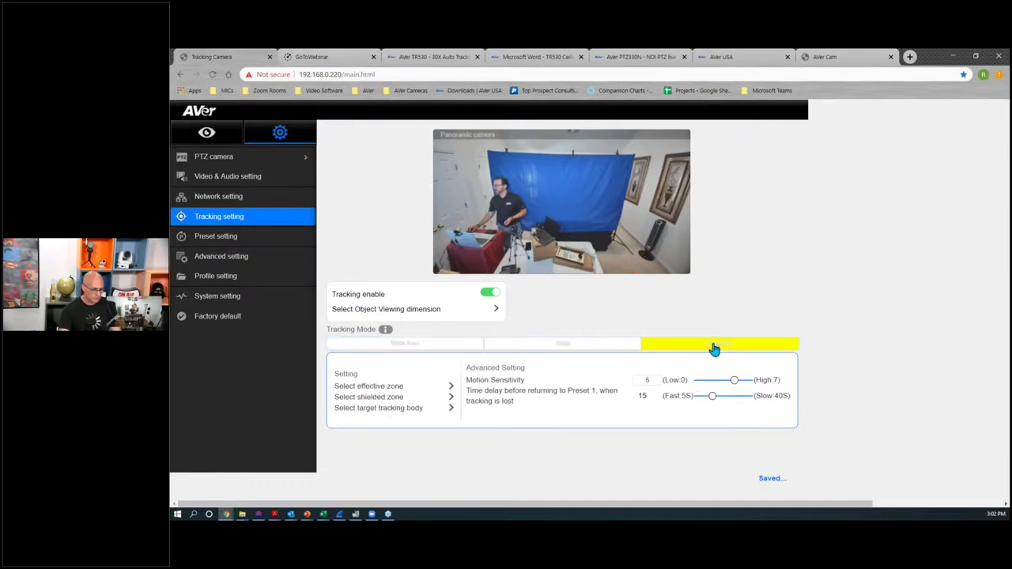
left_click(585, 352)
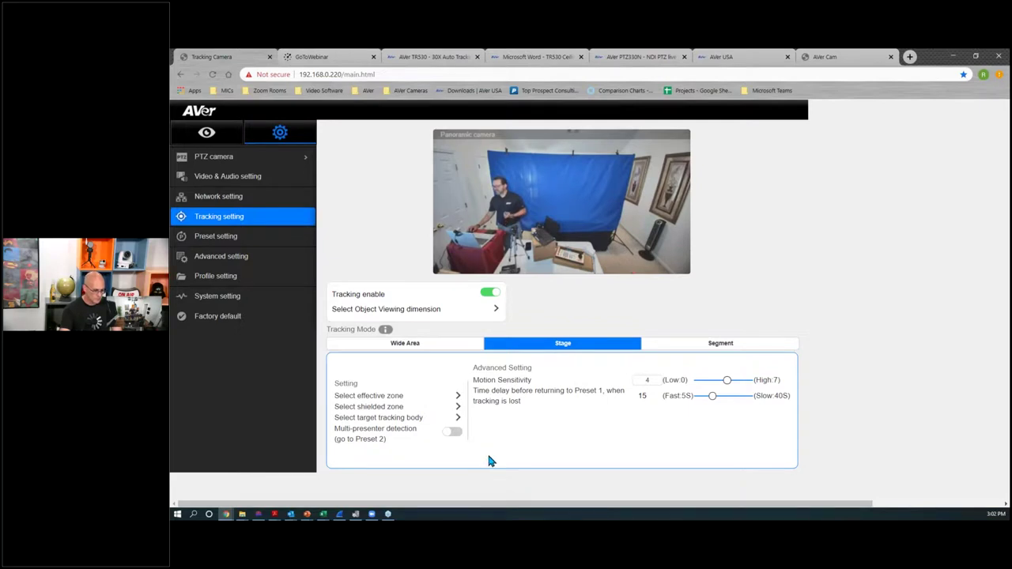
left_click(408, 347)
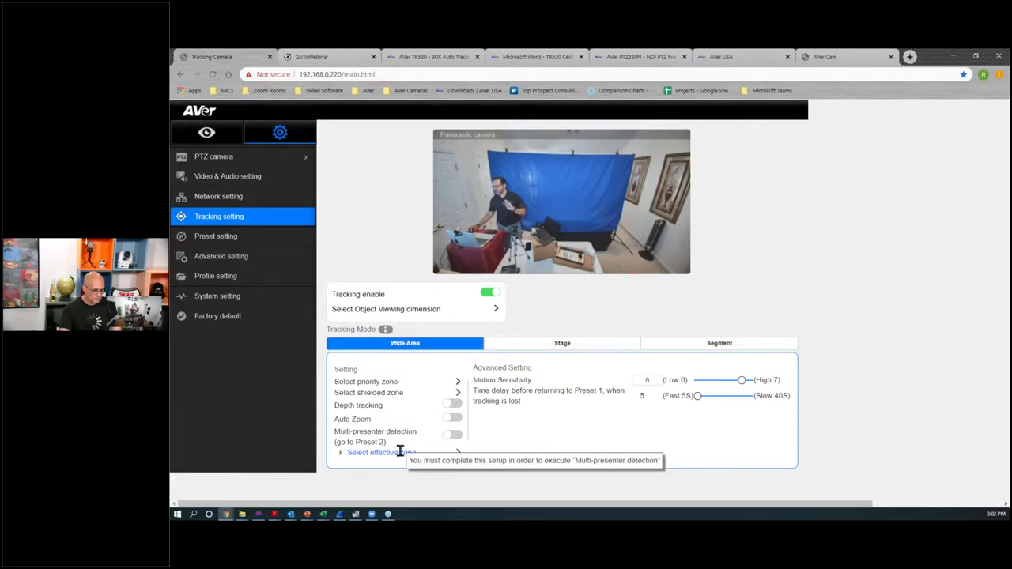
left_click(543, 349)
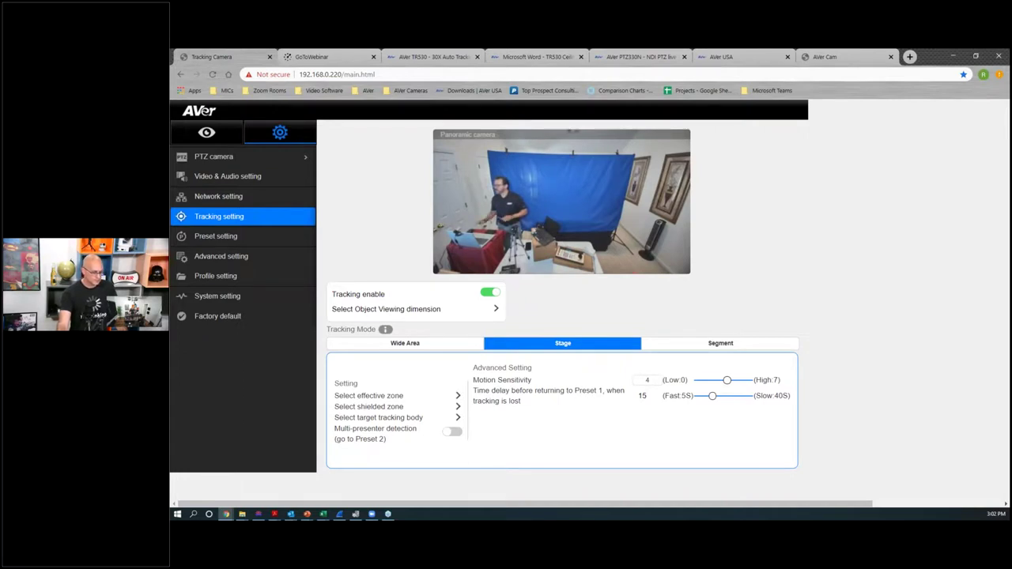
left_click(425, 346)
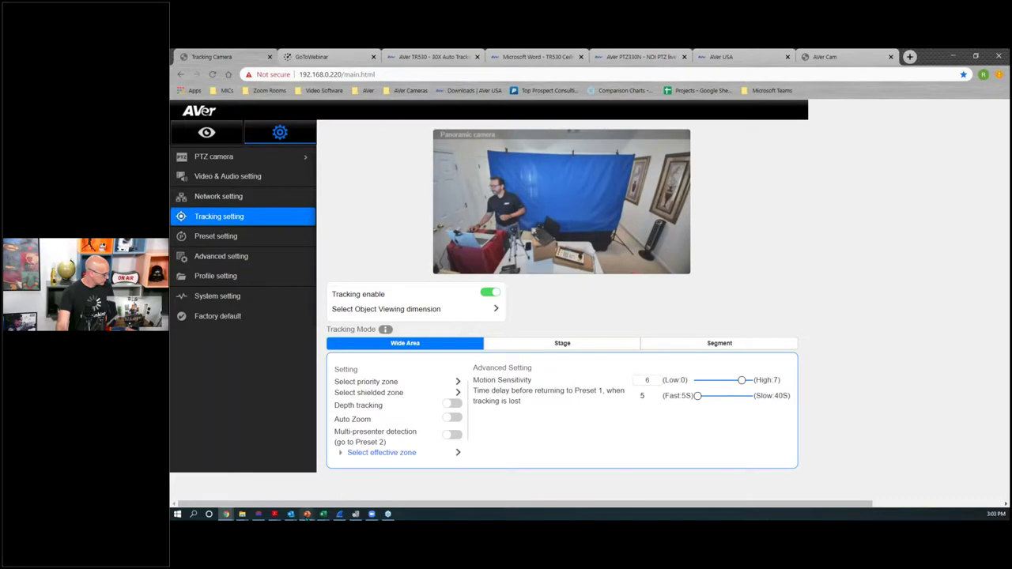
Step: Present slide 5 on 100ft zoom ratios full screen, then exit and minimize PowerPoint
mouse_move(307, 515)
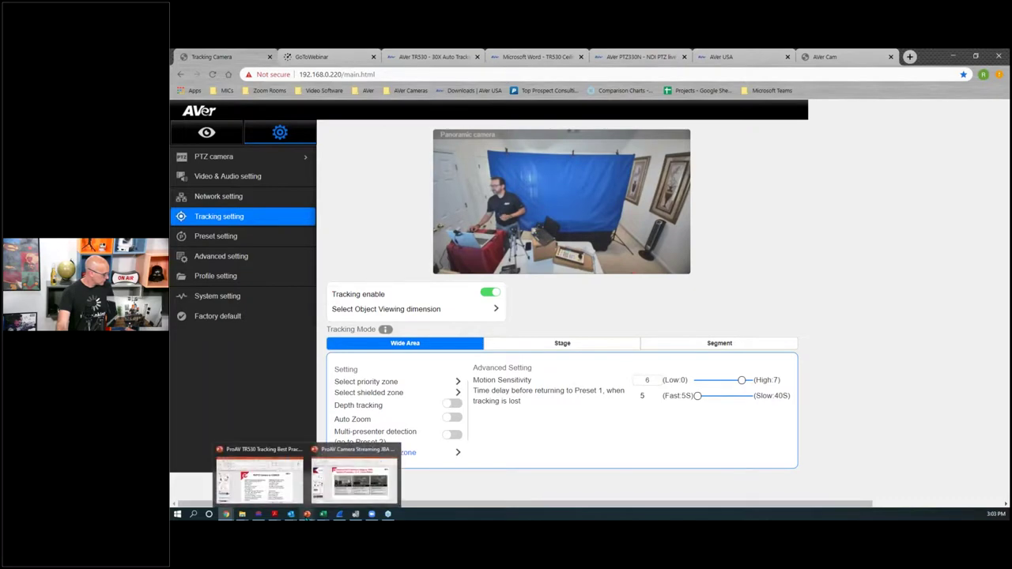
left_click(332, 474)
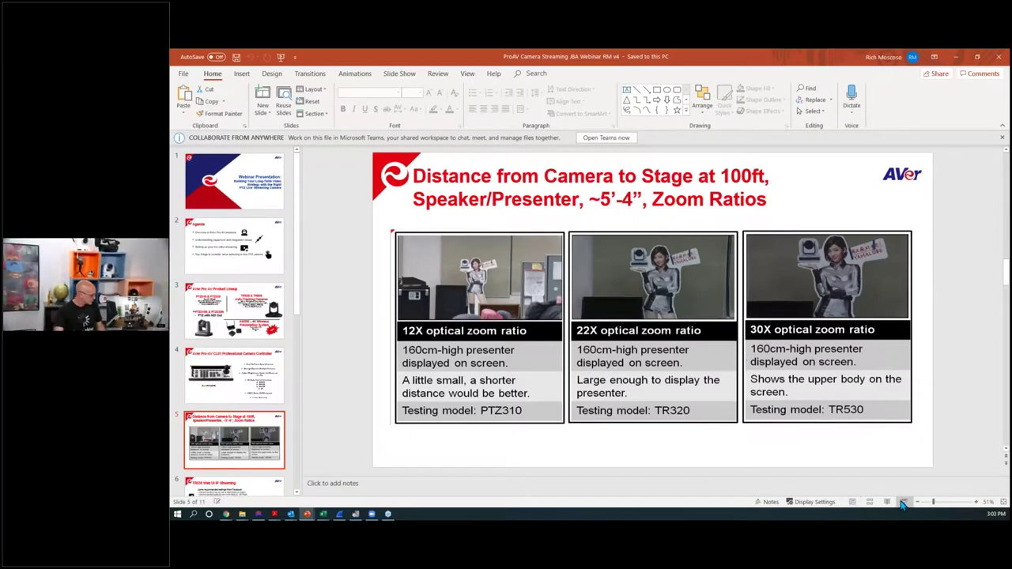
left_click(902, 503)
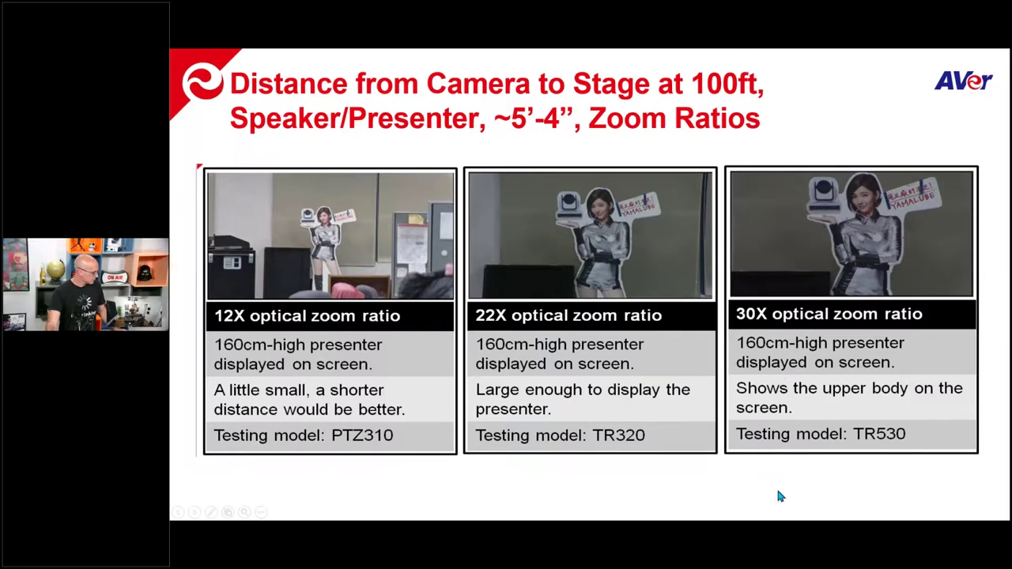
key("Escape")
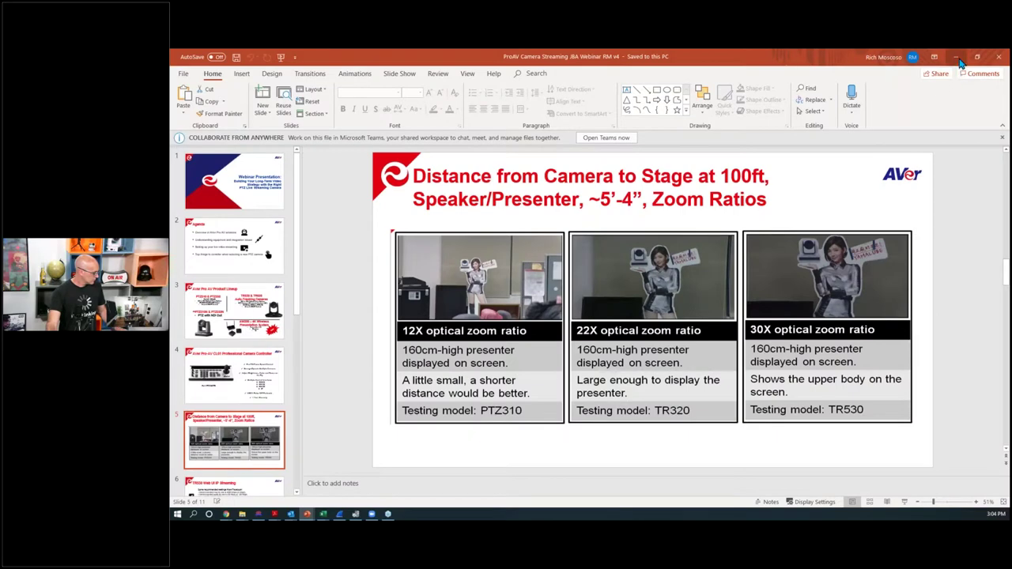
left_click(954, 57)
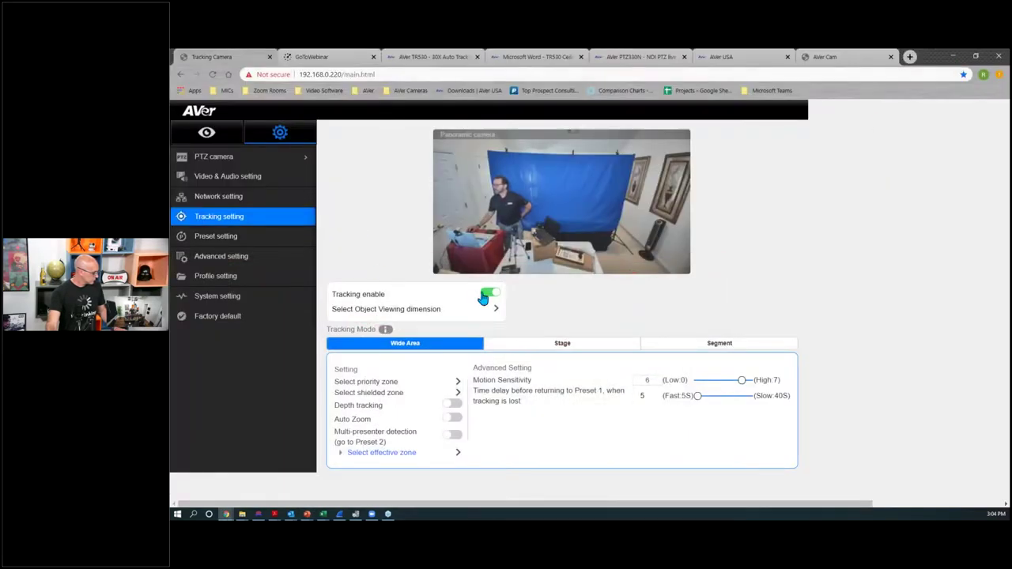
Step: Set live view to the PTZ camera feed, then reopen the Wide Area tracking settings
left_click(204, 133)
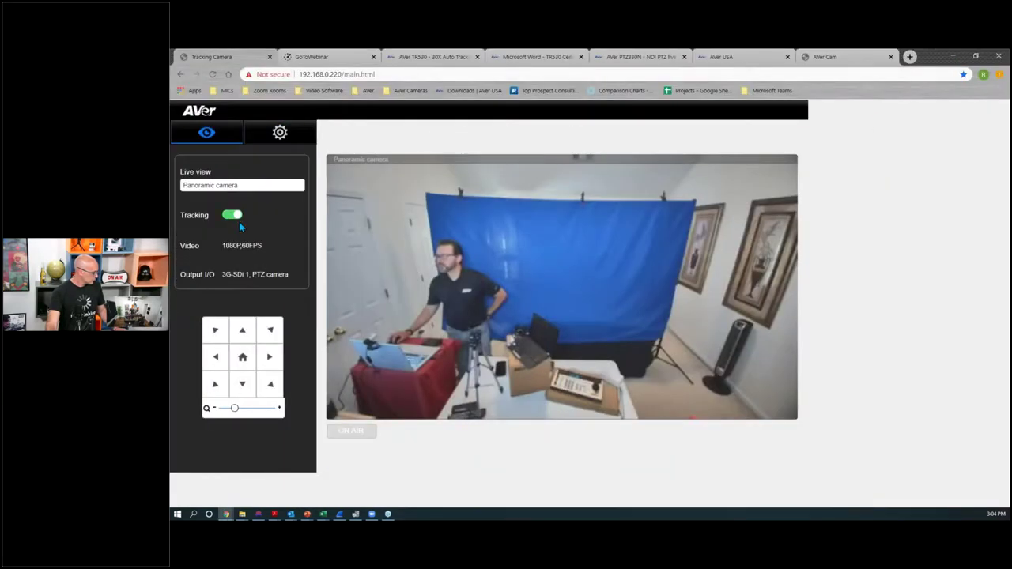
left_click(228, 185)
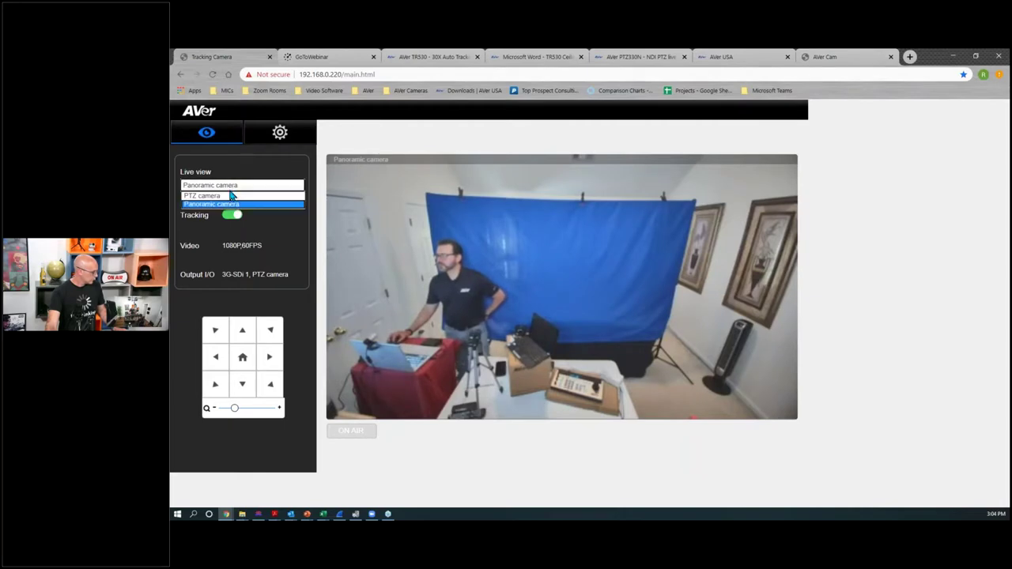
left_click(230, 195)
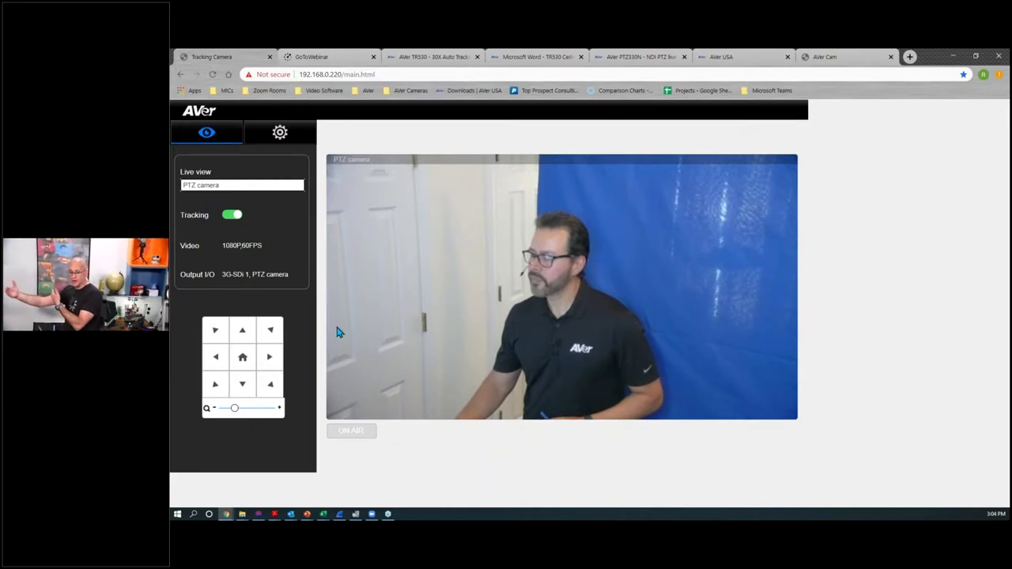
left_click(279, 133)
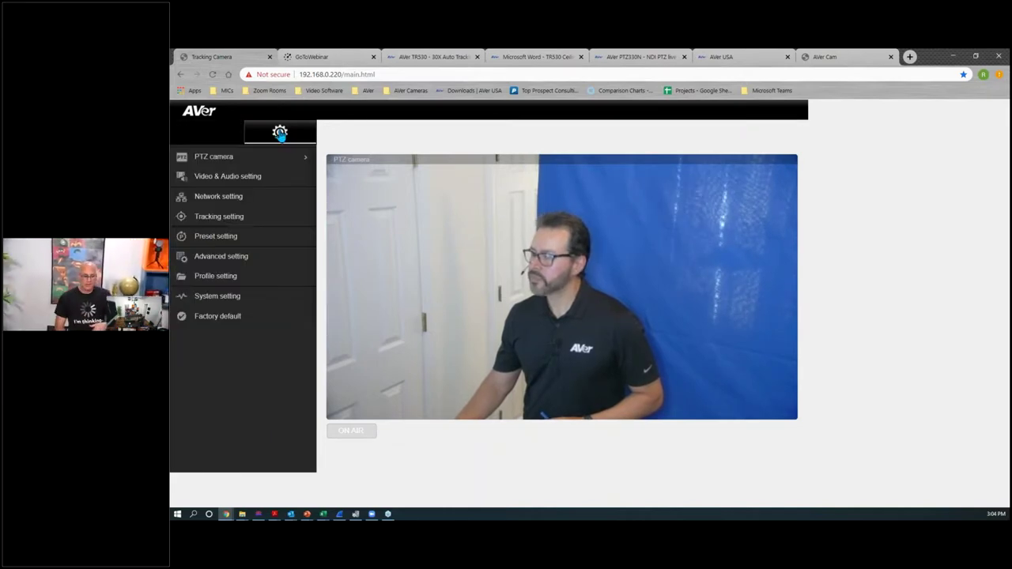
left_click(226, 218)
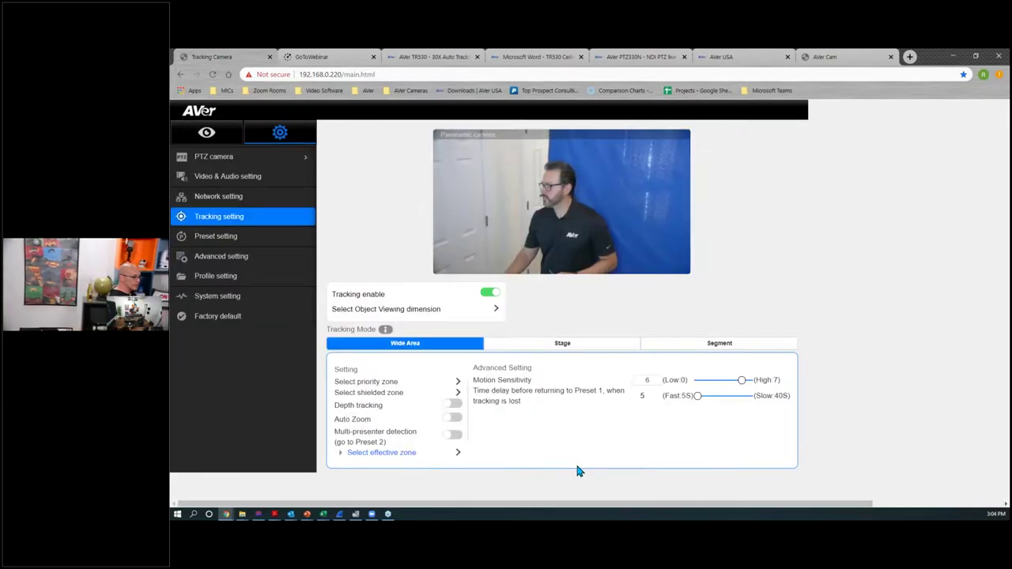